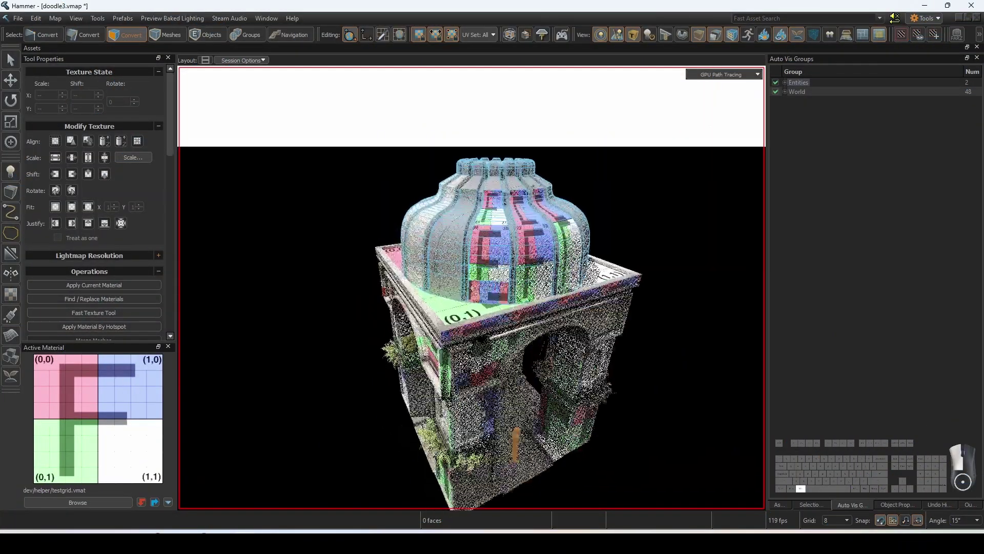
mouse_move(472, 288)
left_mouse_down("alt")
mouse_move(574, 289)
mouse_move(666, 264)
mouse_move(528, 289)
mouse_move(672, 292)
mouse_move(528, 289)
mouse_move(662, 296)
mouse_move(528, 288)
mouse_move(626, 287)
left_mouse_up("alt")
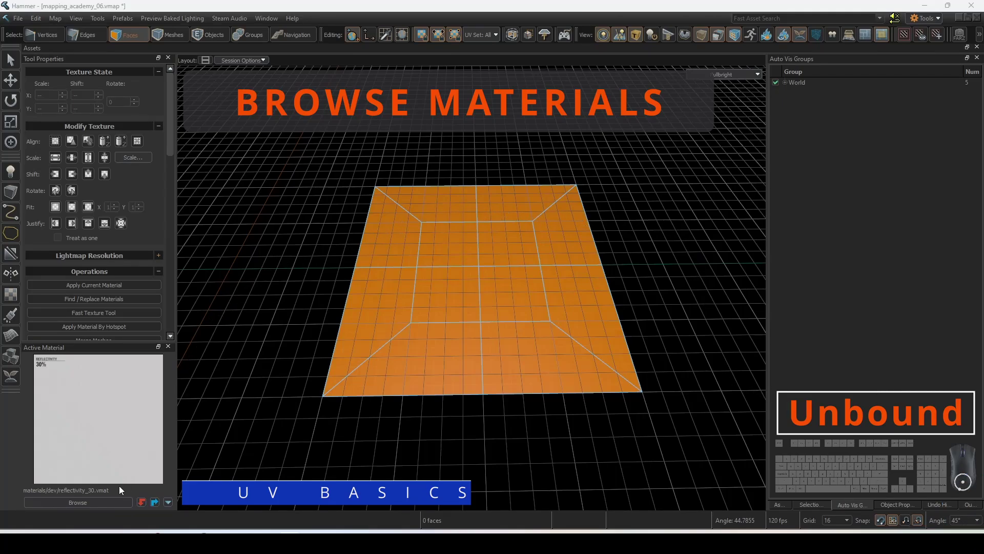
- Filter the materials by "dev" and make dev/panorama_world_panel_no_backface.vmat the active material
left_click(101, 505)
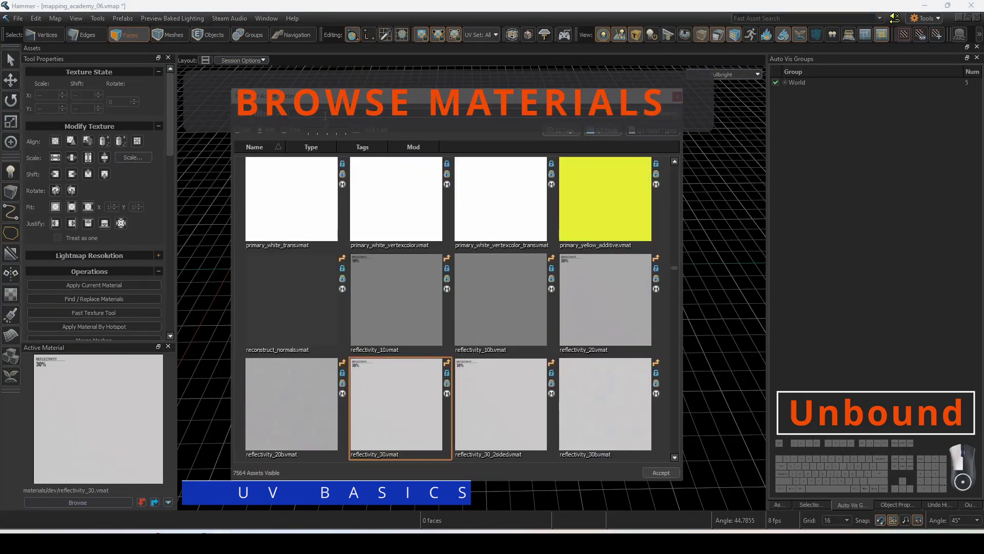
type("dev")
scroll(615, 374, "up", 20)
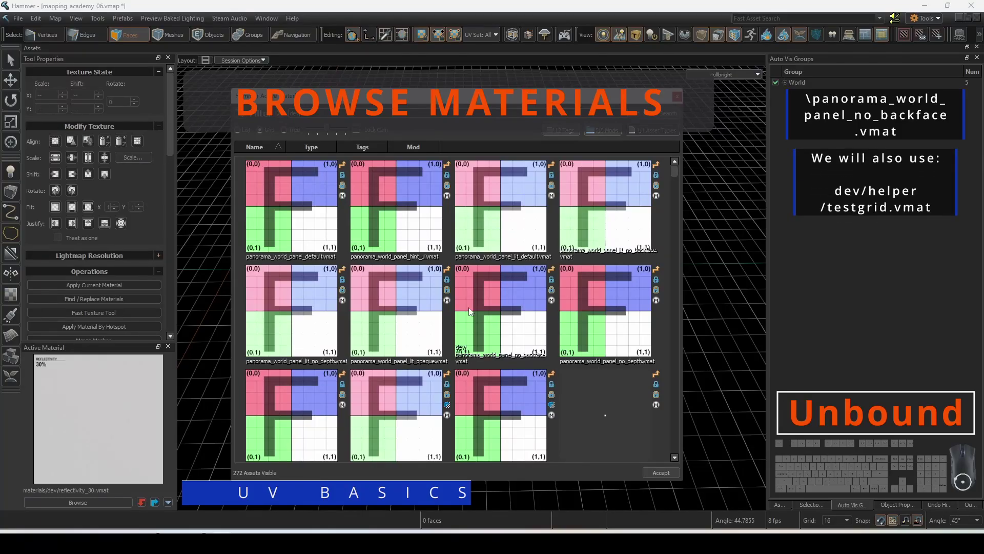
left_click(482, 300)
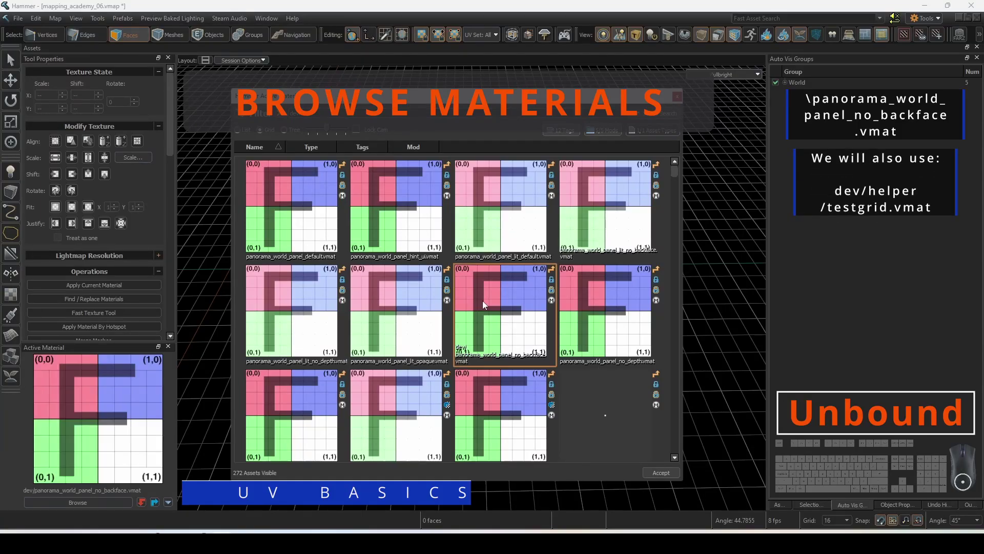
left_click(659, 473)
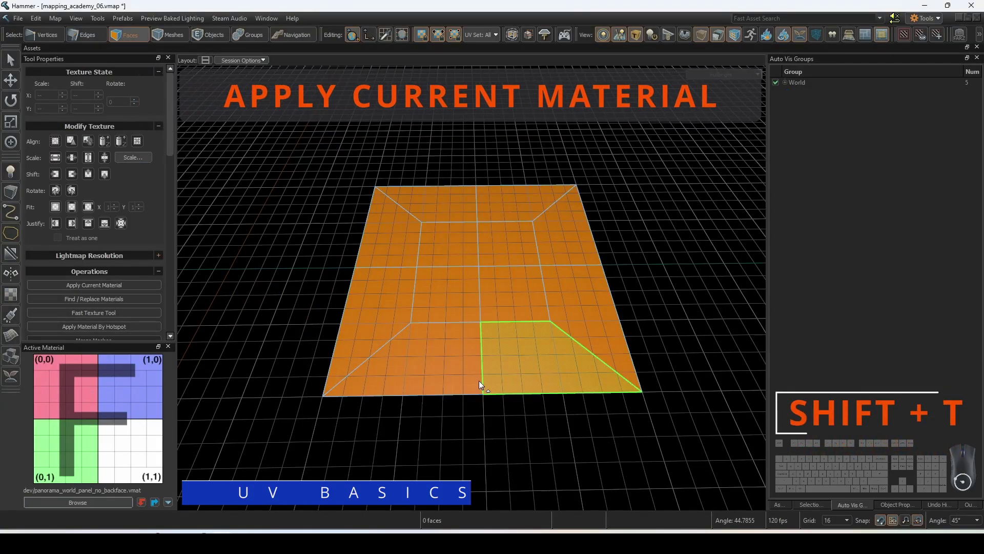
- Apply the current material to all faces of the plane's near-right and far-left quadrants and to the near-left inner face
mouse_move(519, 309)
left_mouse_down()
mouse_move(536, 343)
mouse_move(567, 325)
left_mouse_up()
key("shift+t")
left_click(438, 245)
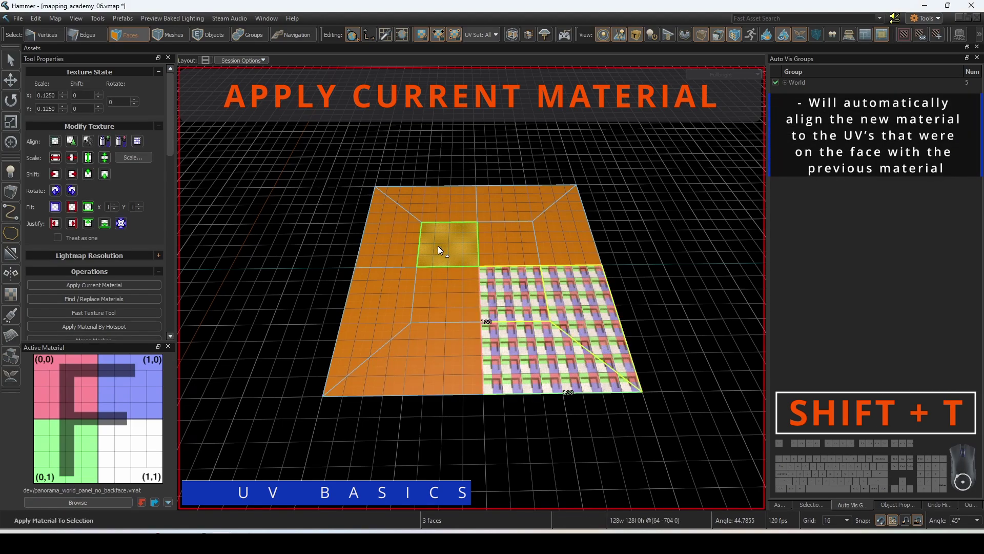
key("shift+t")
left_click_drag(438, 245, 411, 203)
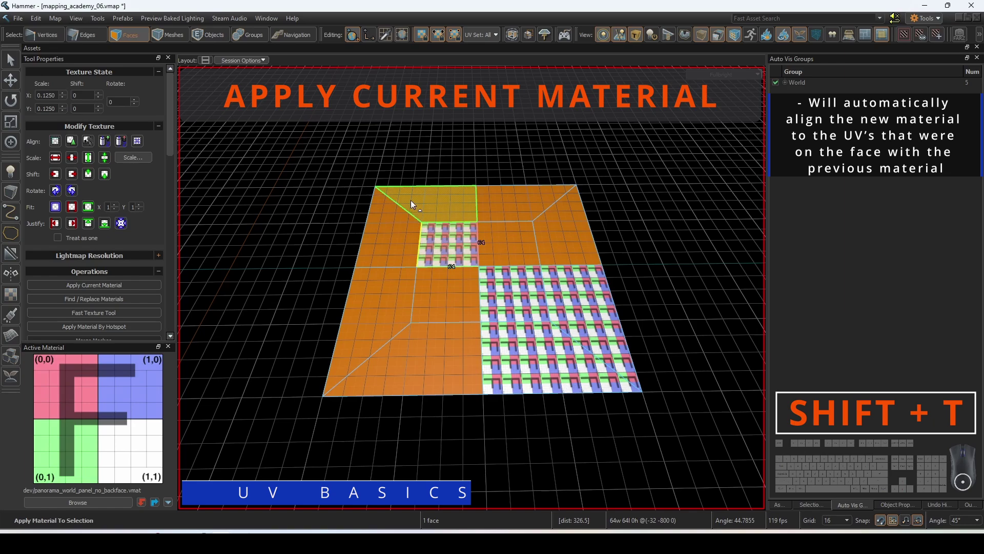
key("shift+t")
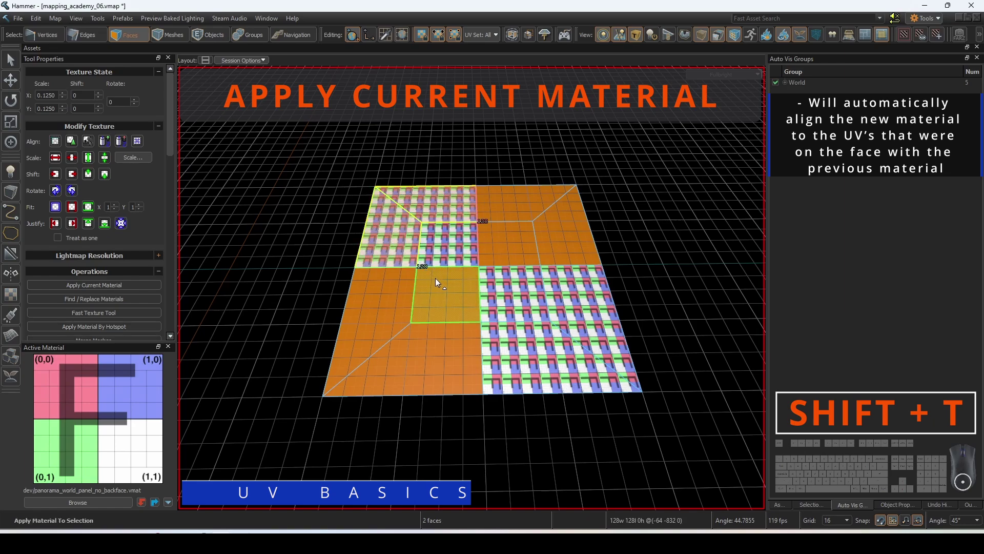
left_click(436, 278)
key("shift+t")
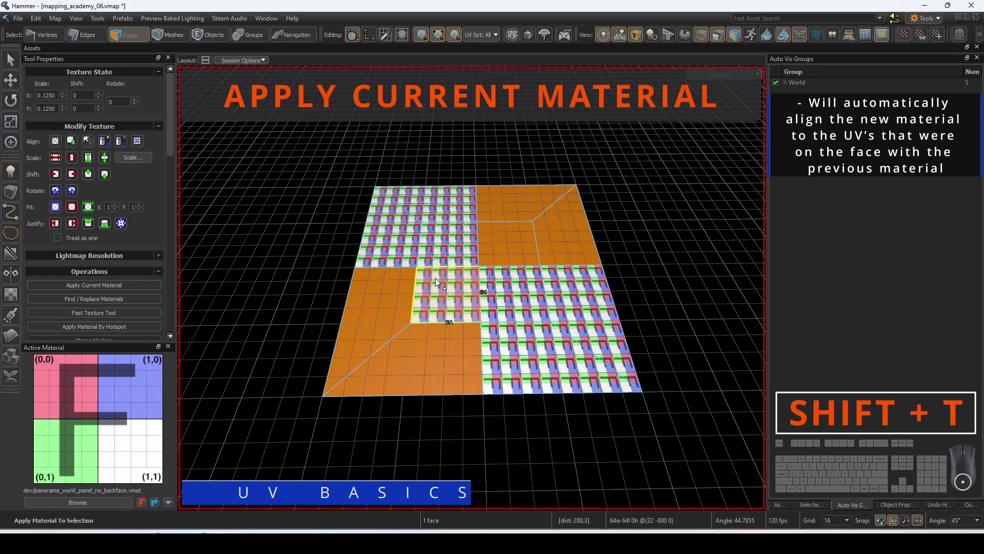
left_click(675, 277)
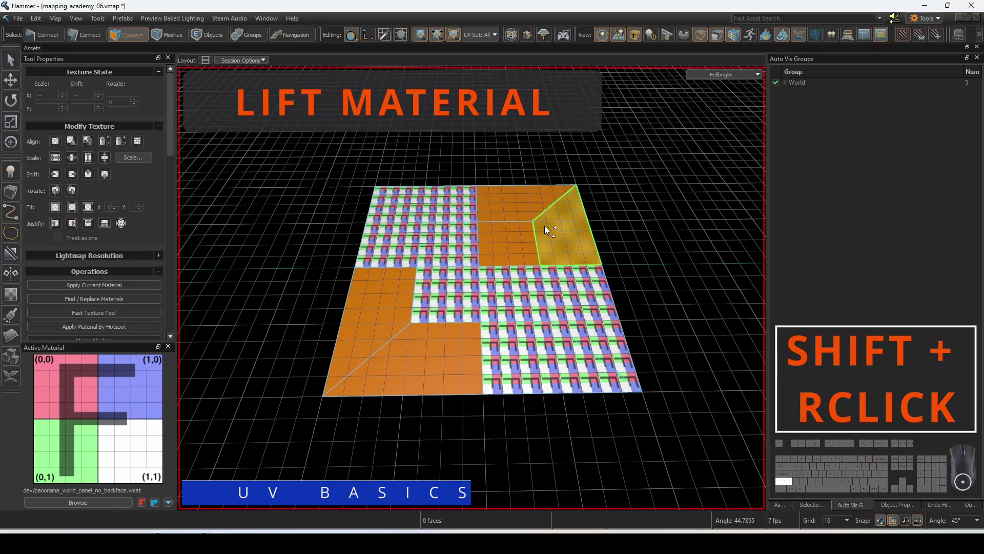
- Lift the material from an orange face, a test-grid face and another orange face in turn
right_click(545, 225, "shift")
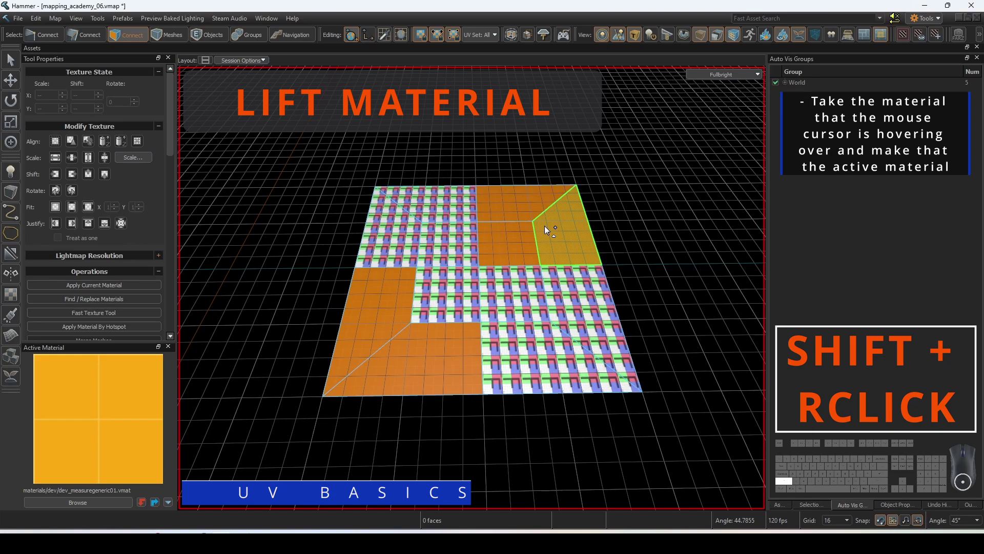
right_click(534, 301, "shift")
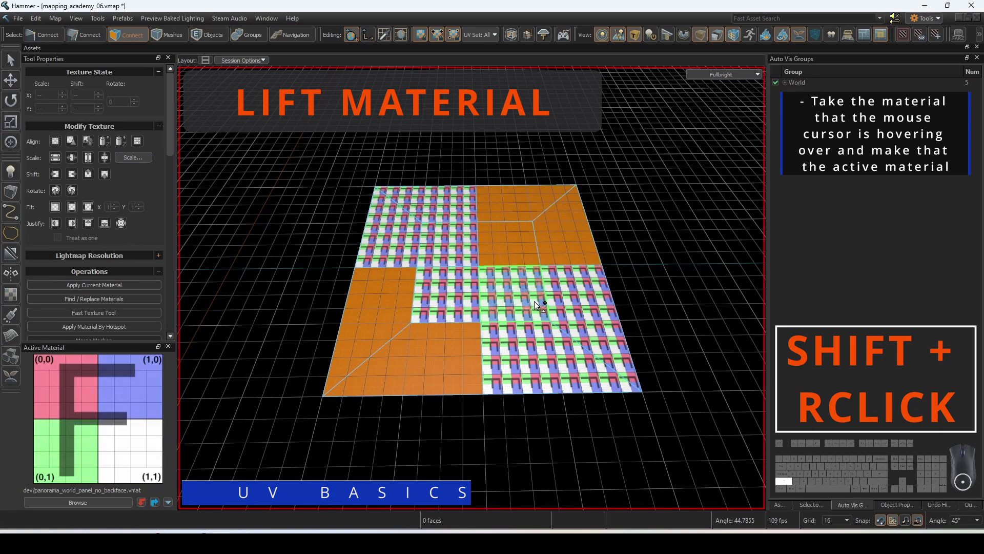
right_click(519, 212, "shift")
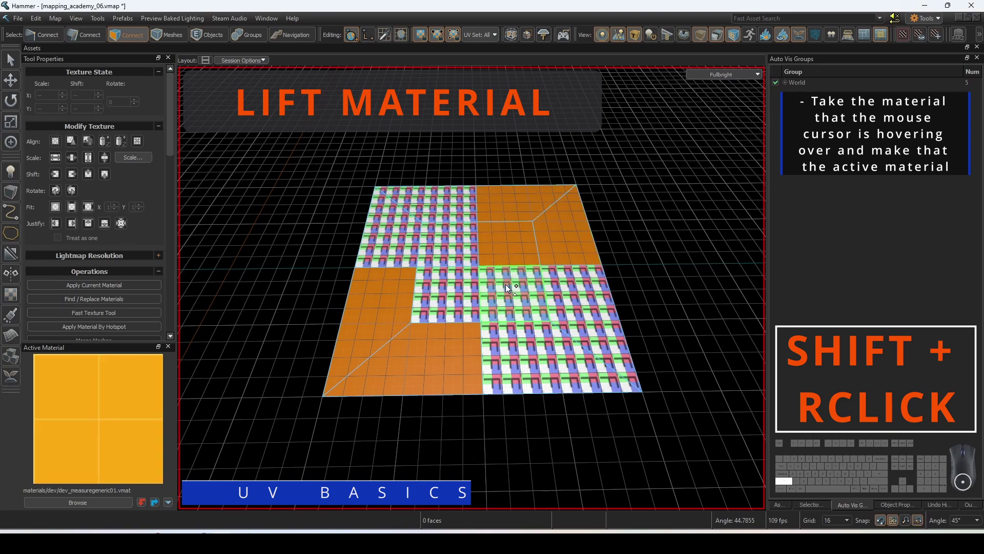
- Lift the test-grid material and paint it onto the far-right back face and the near-left side face
right_click(507, 288, "shift")
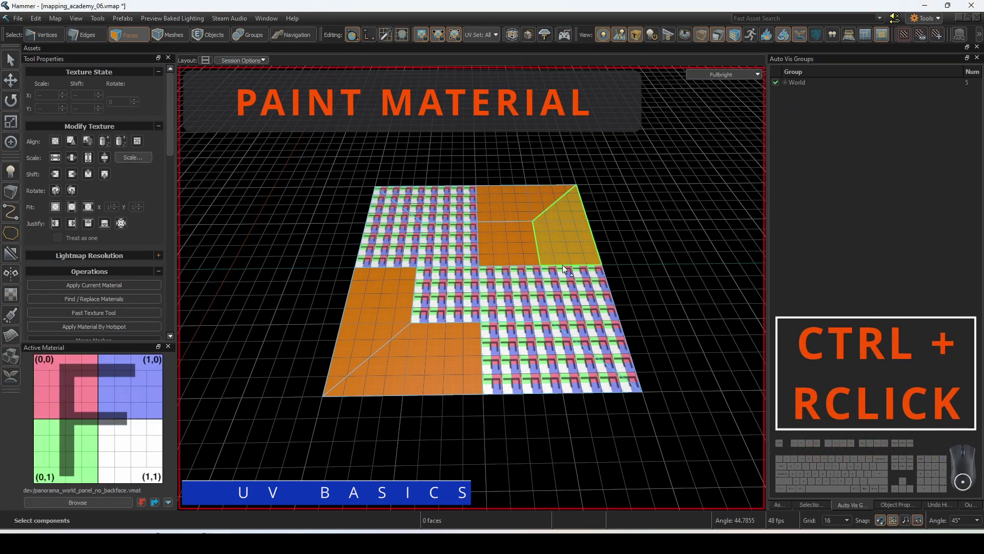
right_click(525, 198, "ctrl")
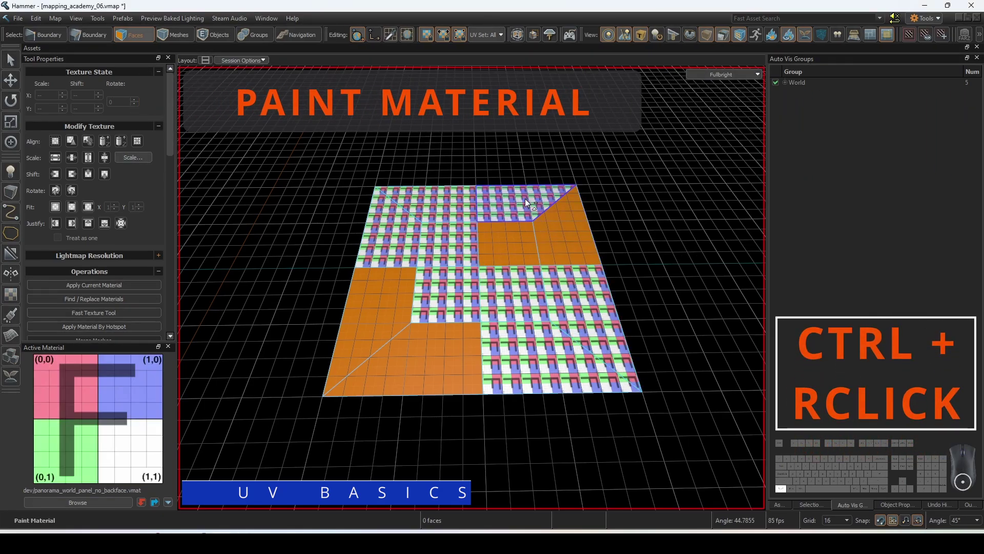
right_click(370, 300, "ctrl")
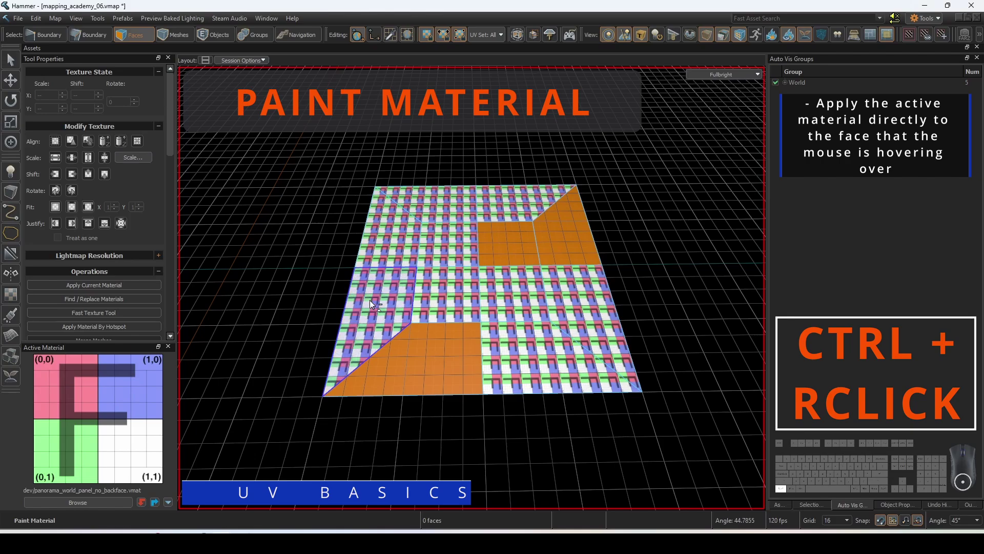
- Lift the orange dev_measuregeneric01.vmat and paint it onto the near-left side face, the far-left back face and the near-right inner face
right_click(408, 359, "shift")
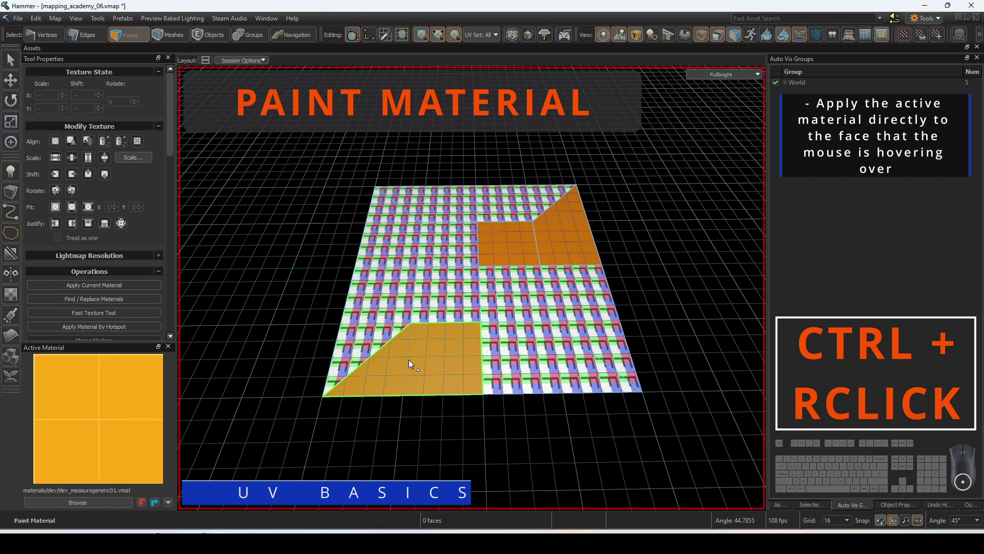
right_click(392, 288, "ctrl")
right_click(432, 199, "ctrl")
right_click(531, 318, "ctrl")
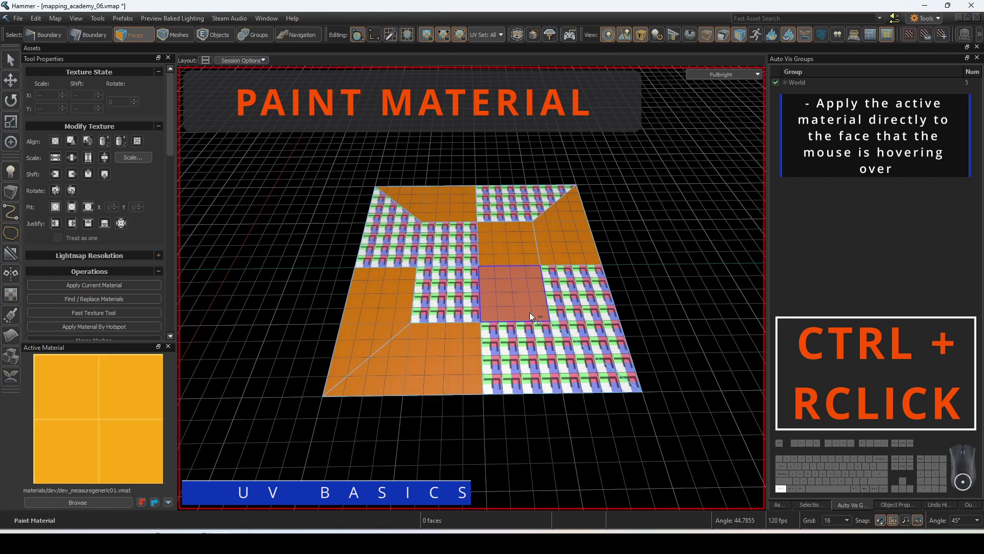
- Lift the test-grid material and wrap the near-left inner face's texture onto the near-right inner face and the far-right side face
right_click(530, 359, "shift")
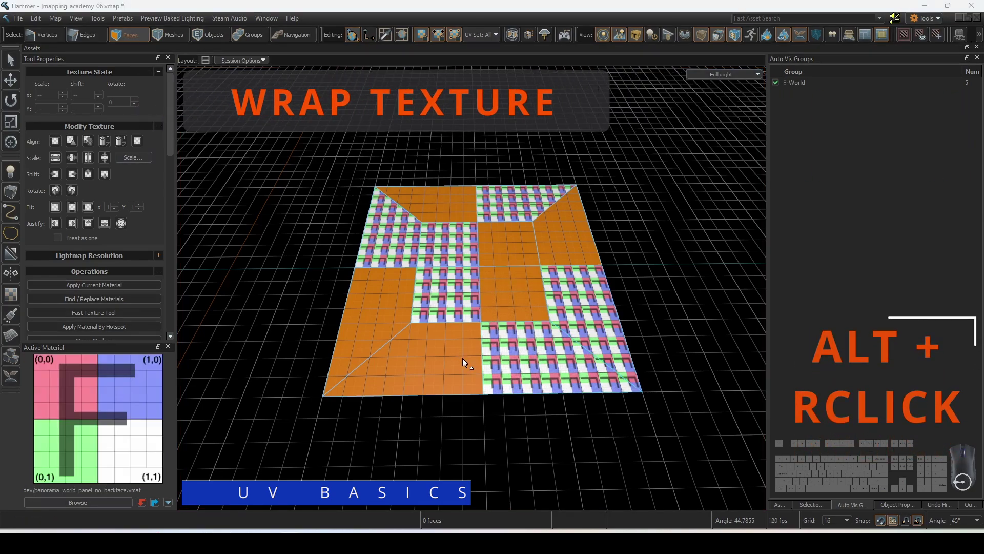
right_click(491, 287, "alt")
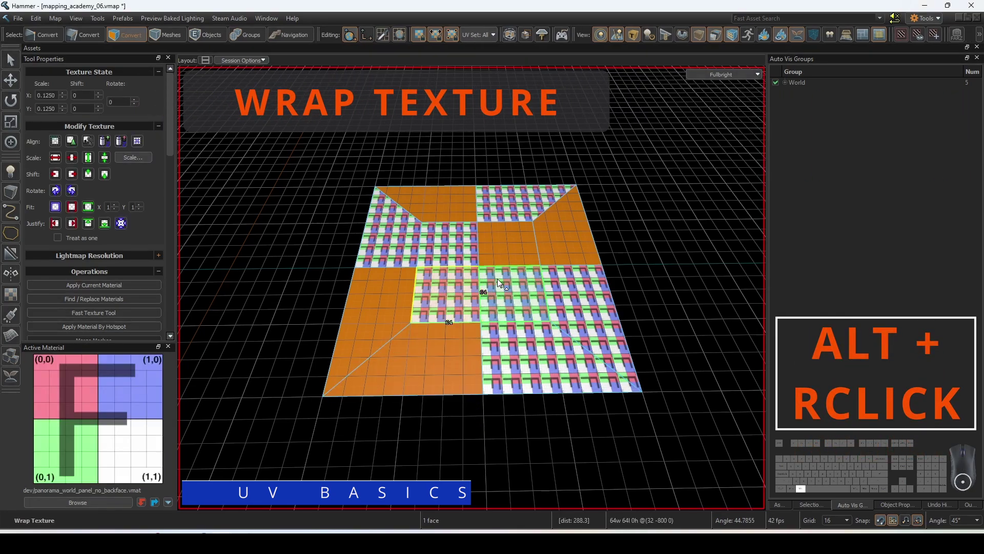
right_click(569, 225, "alt")
- Wrap the orange far-right inner face's texture onto the far-right side face and the near-right and near-left inner faces
left_click(508, 244)
right_click(563, 240, "alt")
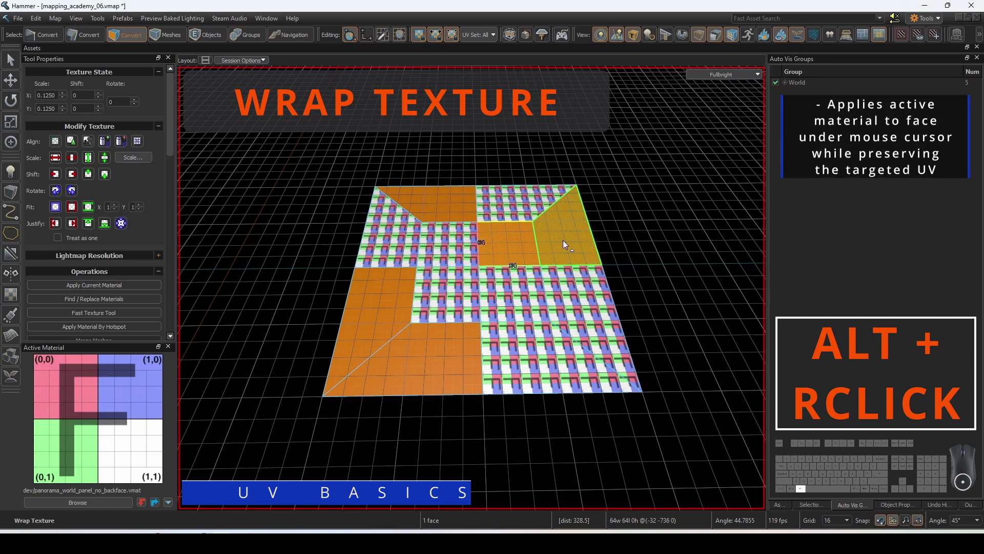
right_click(516, 288, "alt")
right_click(446, 295, "alt")
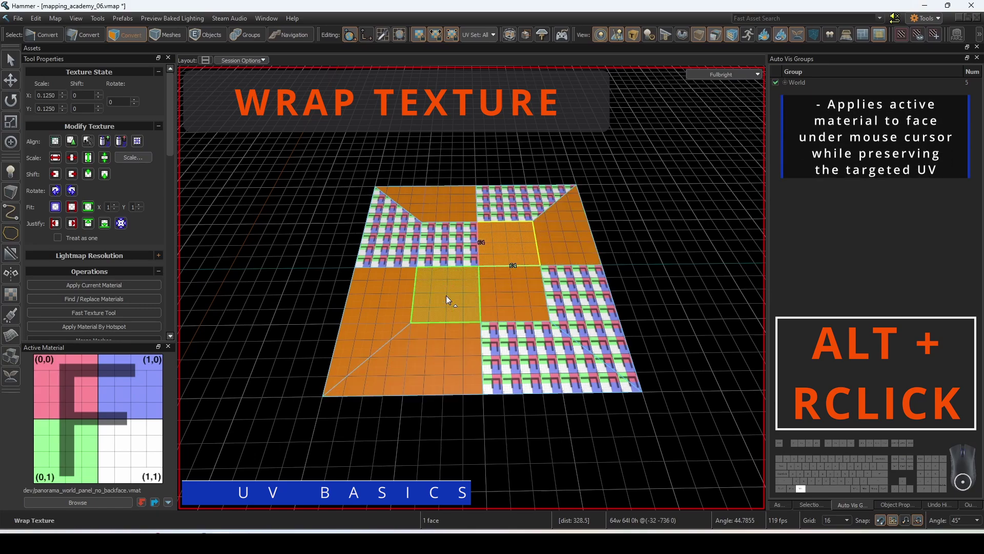
left_click(480, 441)
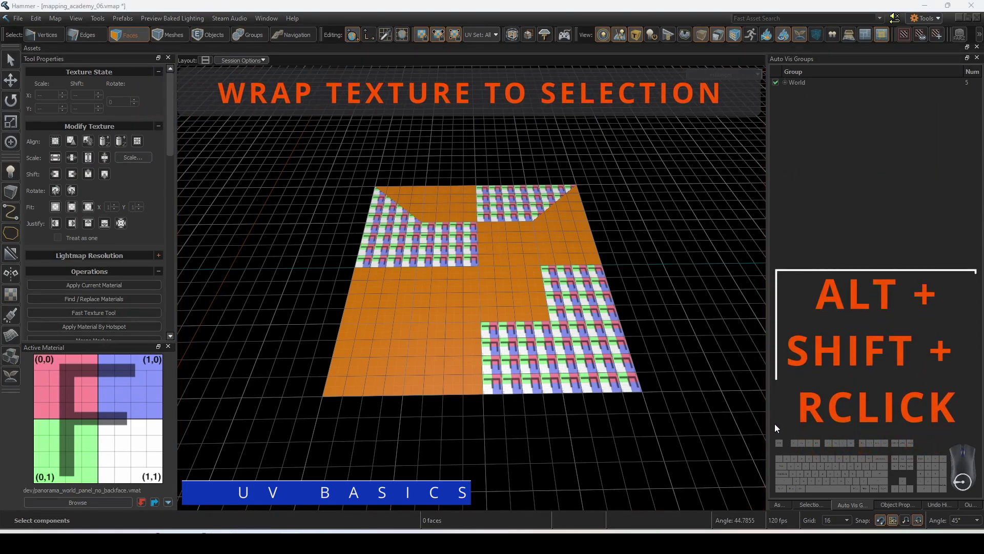
- Select both near inner faces and the near-left front face, and wrap the near-right front face's grid texture to them
mouse_move(513, 299)
left_mouse_down()
mouse_move(466, 297)
mouse_move(435, 331)
left_mouse_up()
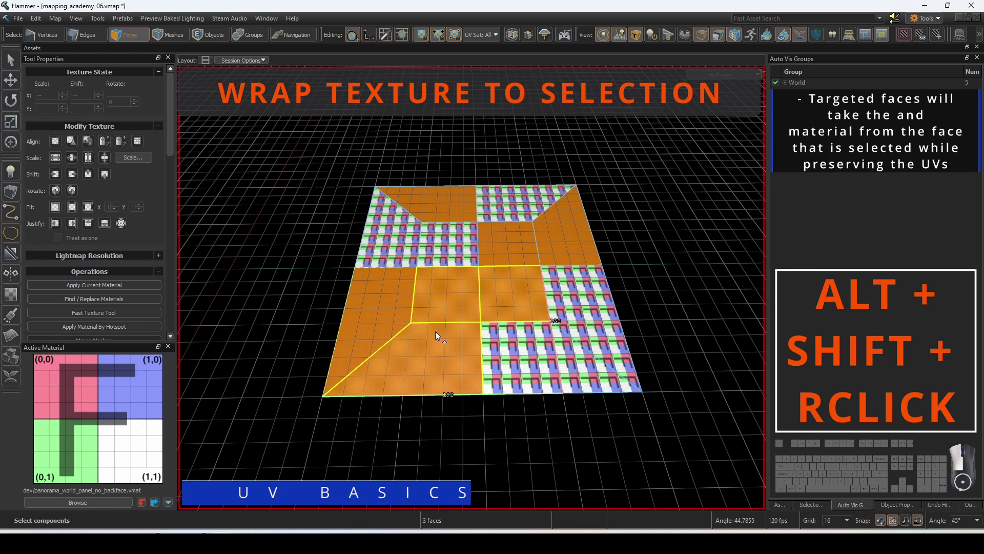
right_click(523, 349, "alt+shift")
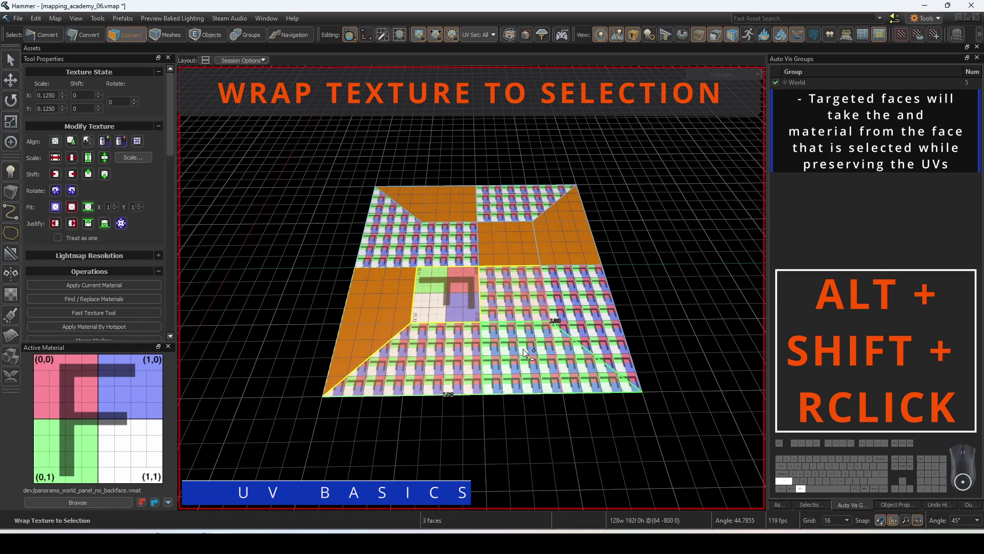
left_click(538, 431)
- Select both near inner faces and both front faces, and wrap the near-left side face's orange texture to them
left_click_drag(524, 317, 464, 355)
right_click(374, 296, "alt+shift")
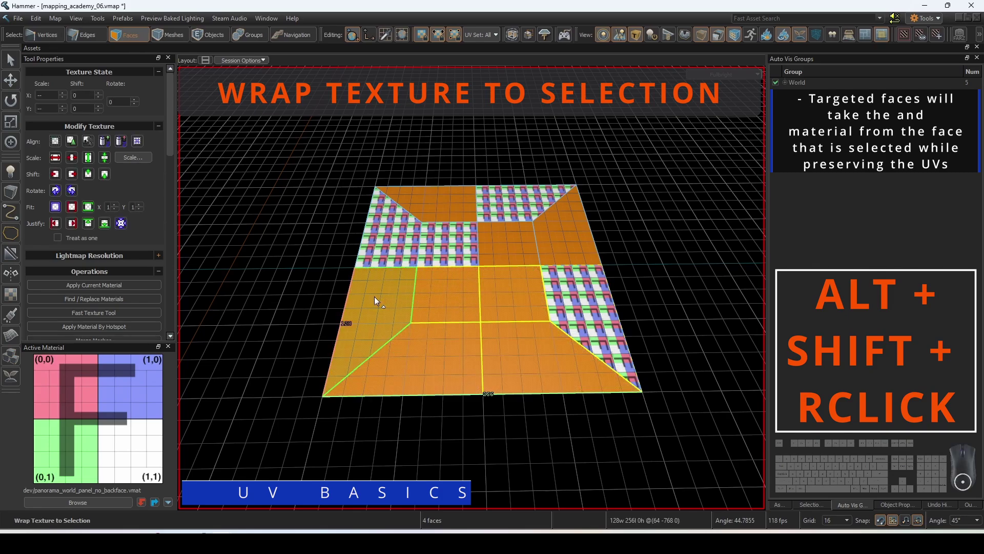
left_click(447, 446)
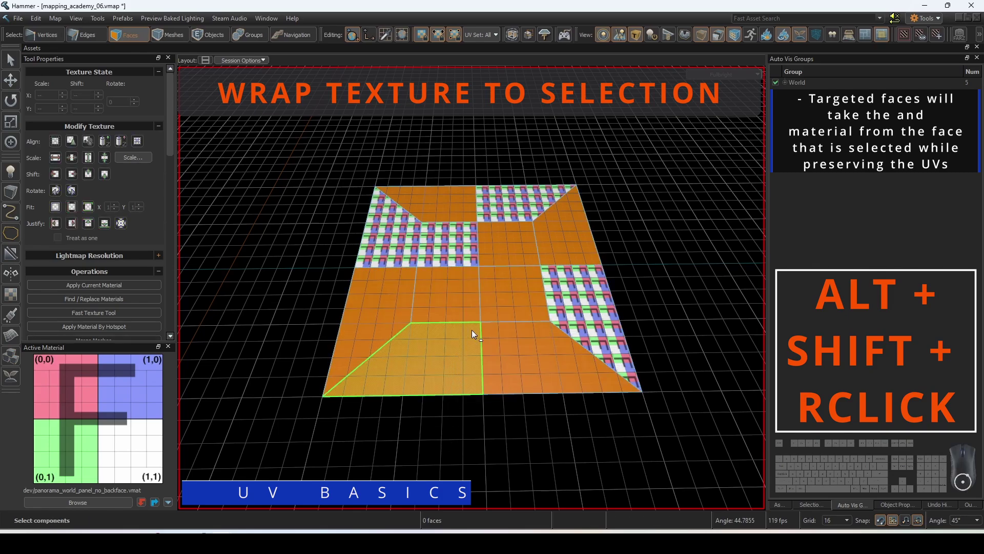
- Select both near inner faces and the near-left front face, and wrap the near-right side face's grid texture to them
left_click(514, 305)
left_click_drag(515, 305, 459, 333)
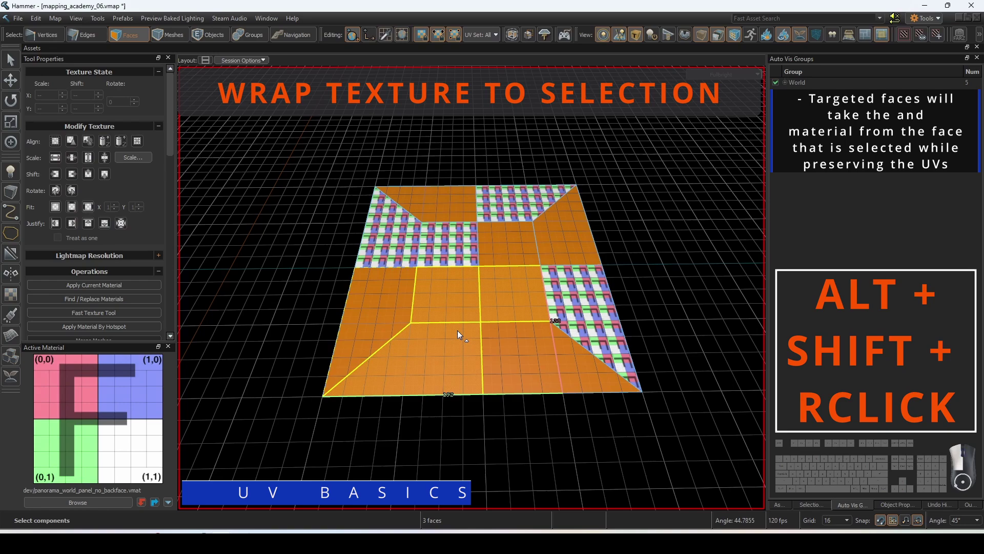
right_click(570, 301, "alt+shift")
left_click(572, 430)
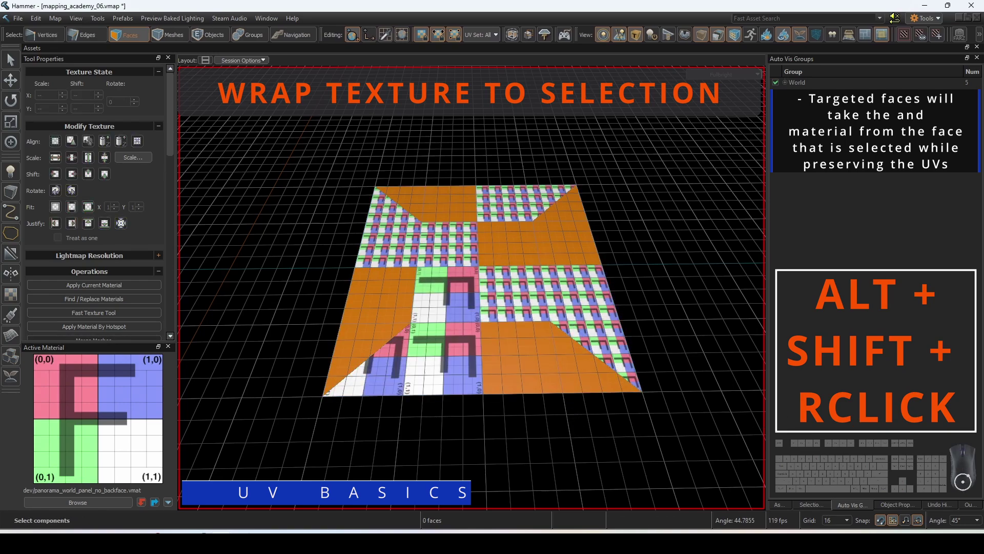
- Flip the textures horizontally on individual grid faces, including the near-right side face, the near-left inner face and the far-right back face
left_click(571, 312)
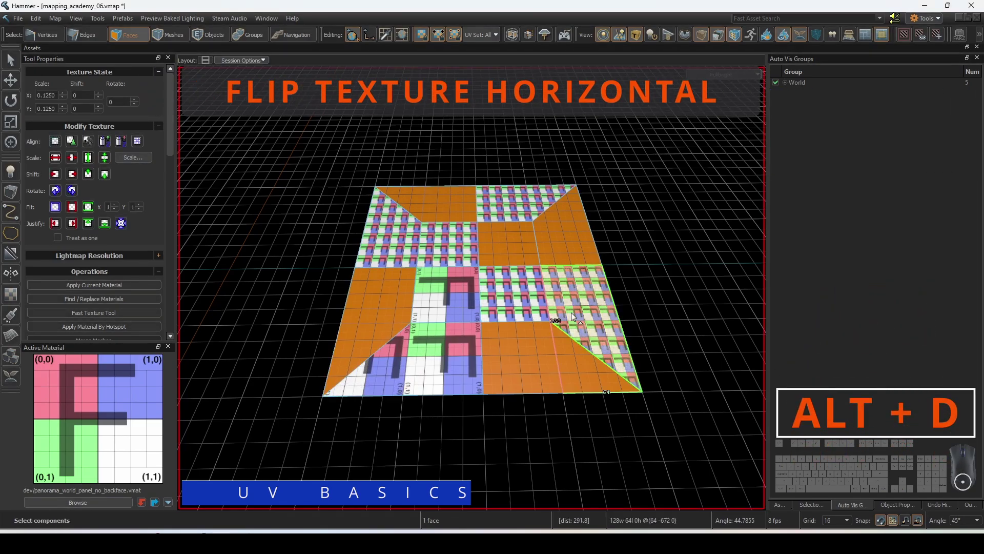
key("alt+d")
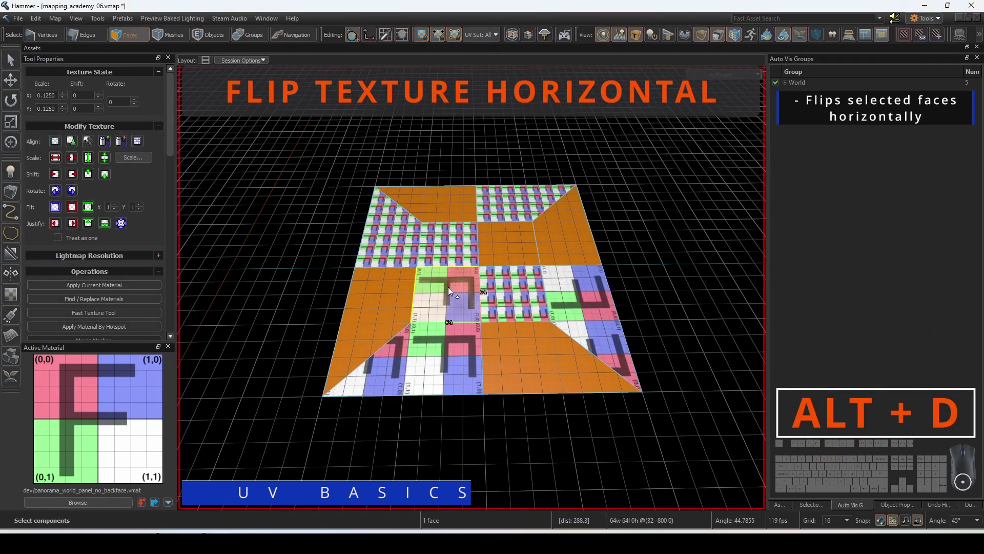
key("alt+d")
left_click(616, 290)
left_click(586, 294)
key("alt+d")
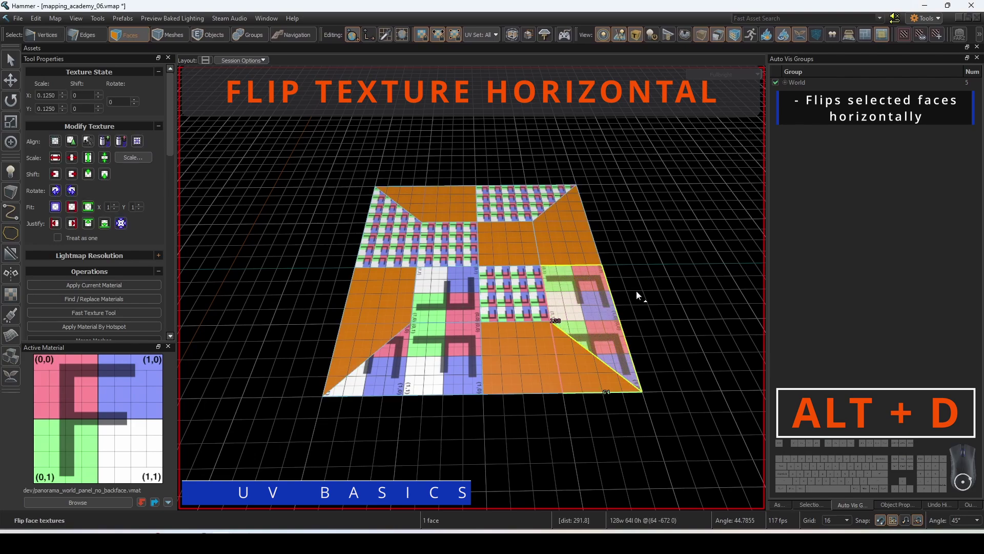
left_click(541, 212)
key("alt+d")
left_click(445, 238)
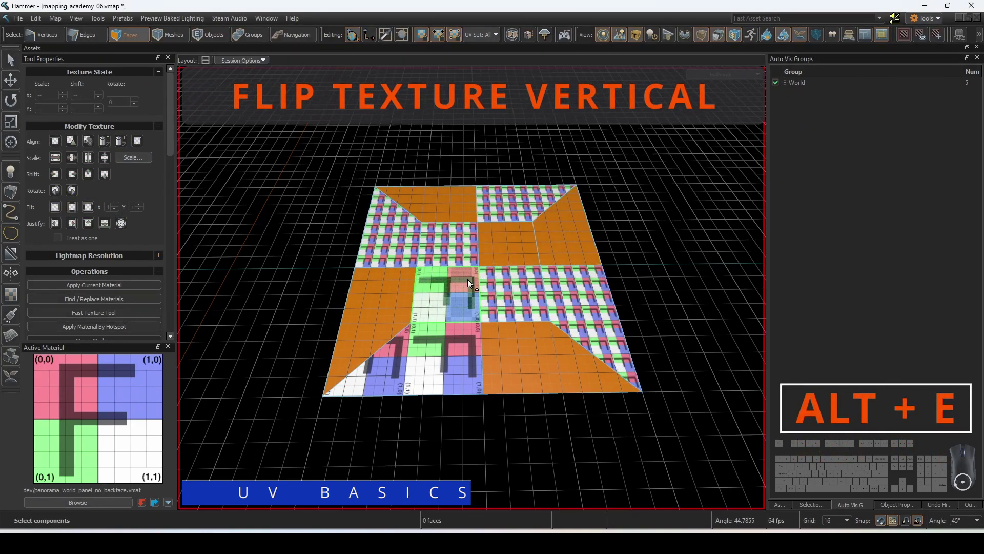
- Flip the texture on the near-left front face vertically, twice
left_click(497, 304)
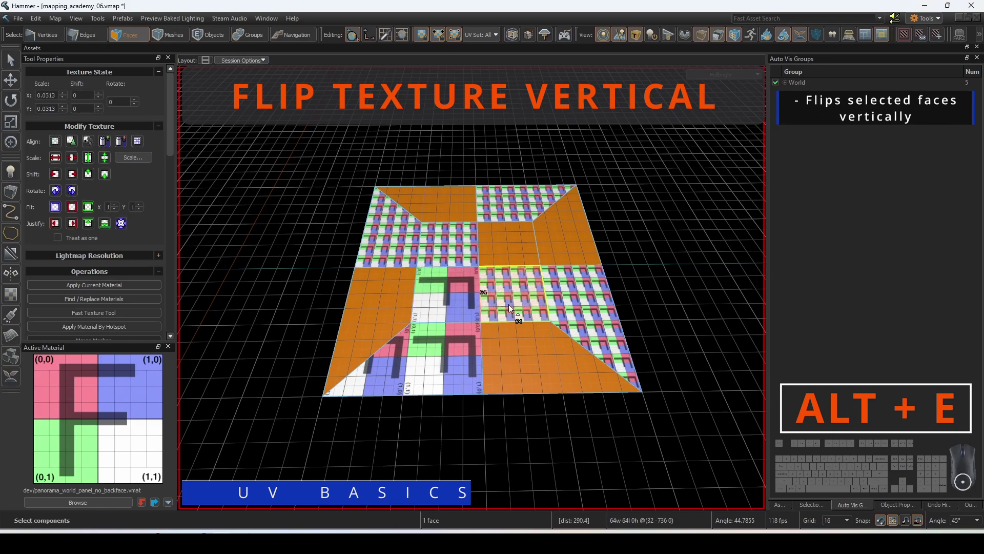
left_click(436, 352)
key("alt+e")
key("alt+e")
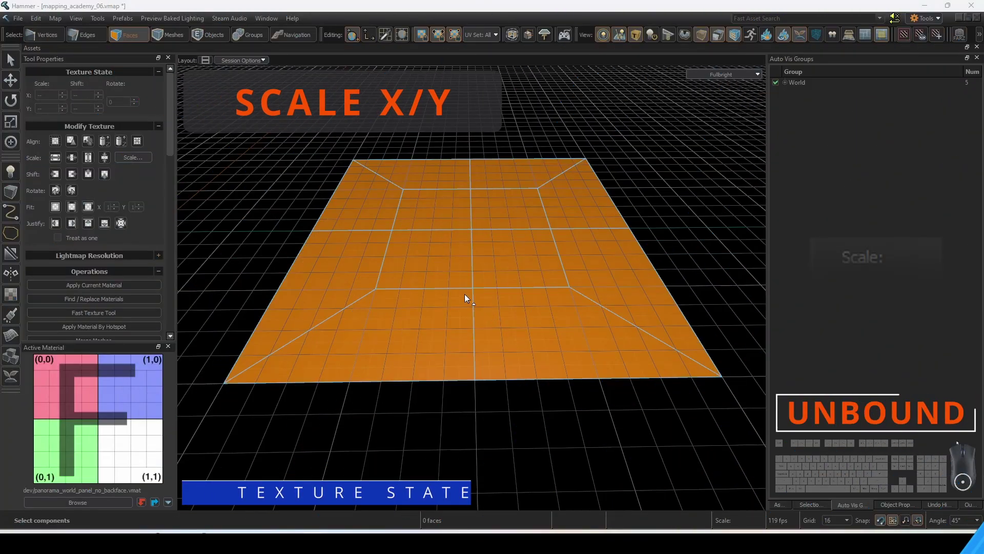
- Apply the active material to the near-left front face of the plane
left_click(436, 315)
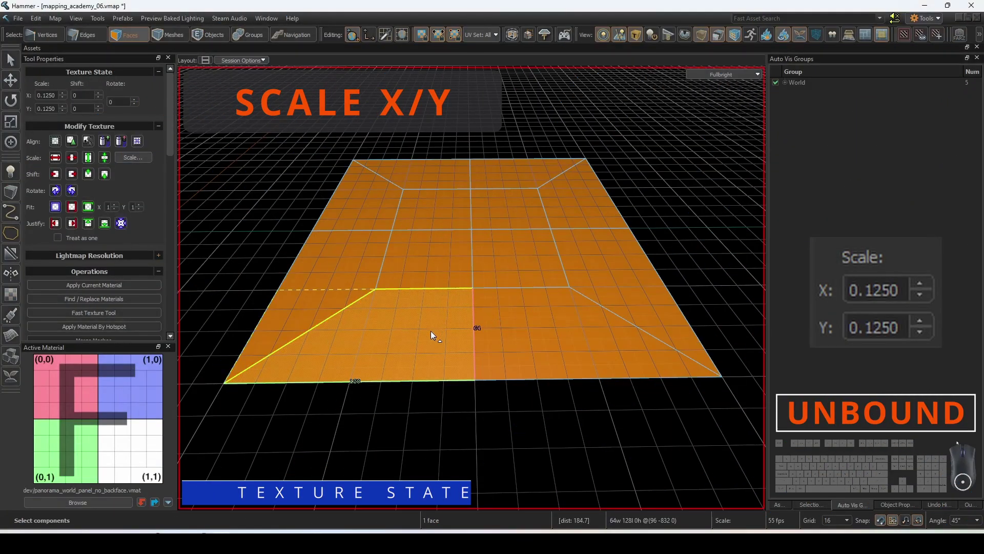
key("shift+t")
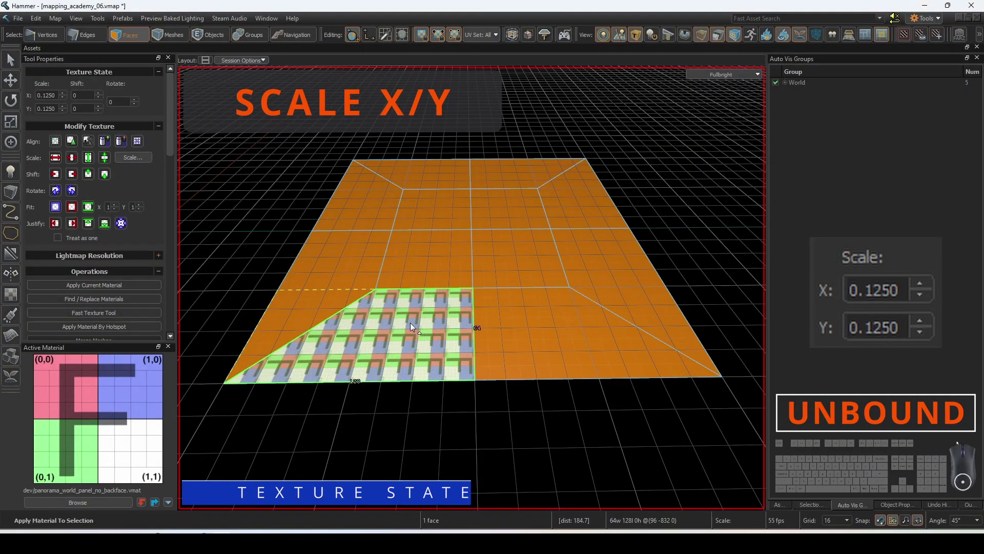
- Try larger X and Y texture scales on the near-left front face, including a Y scale of 0.3250, and return both to 0.1250
left_click(63, 94)
left_click(63, 97)
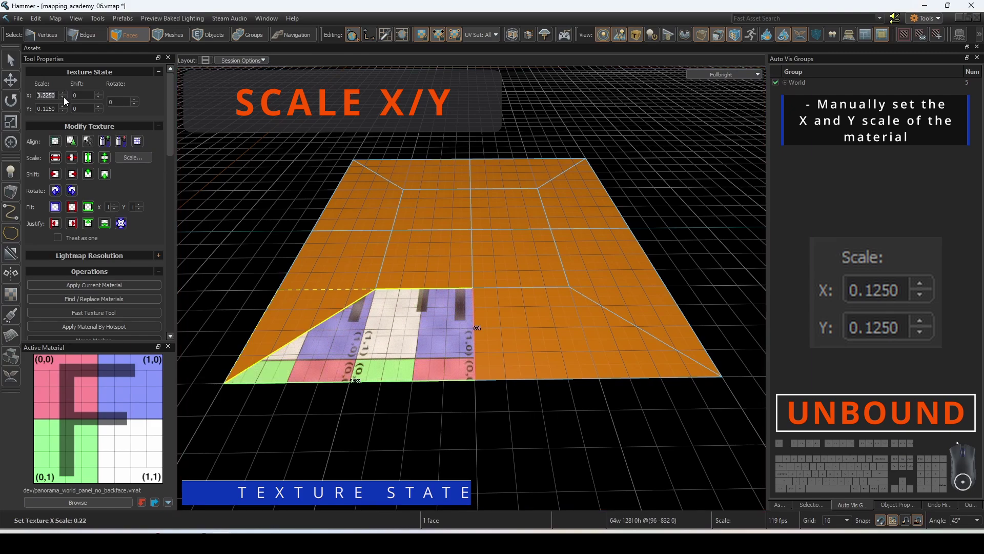
left_click(64, 97)
left_click(63, 105)
left_click(63, 106)
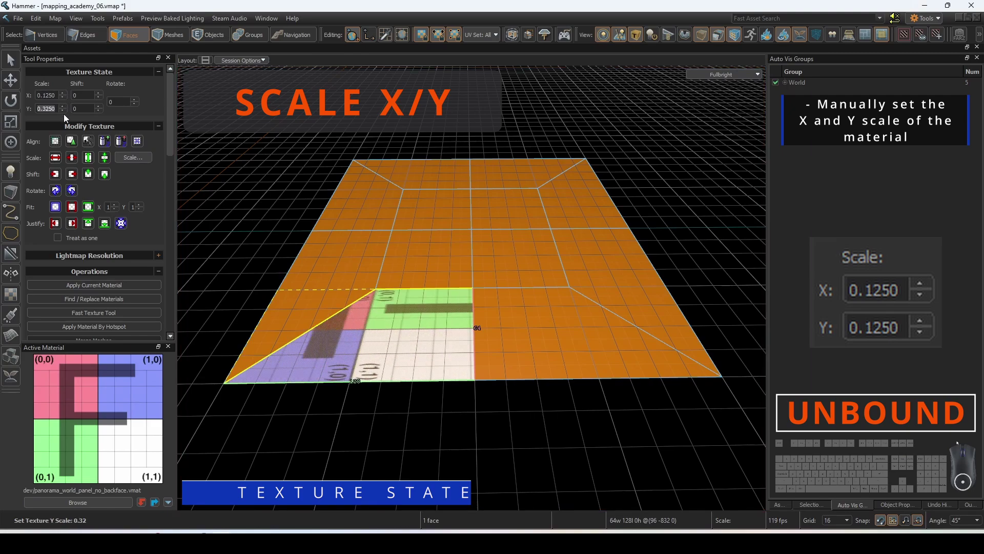
left_click(63, 112)
left_click(62, 112)
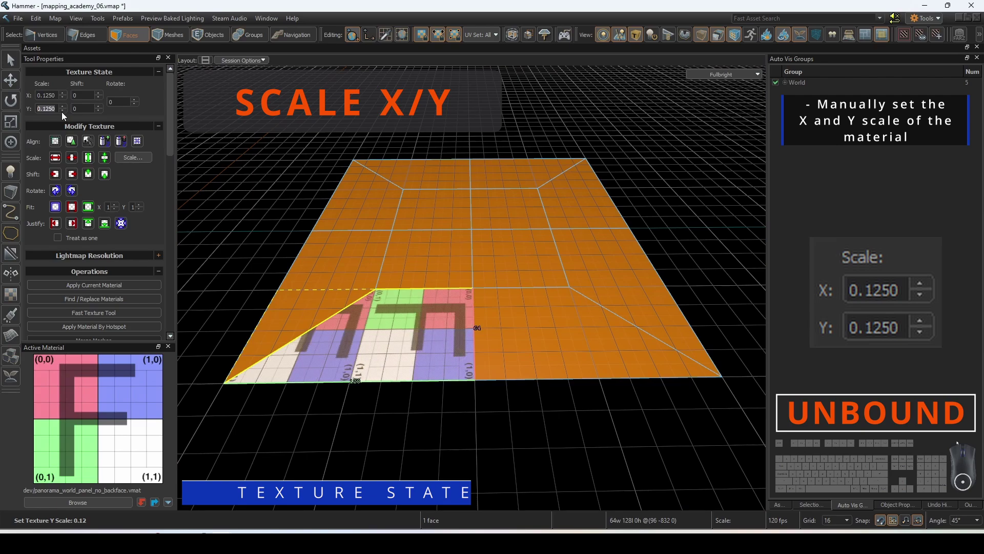
- Set the near-left front face's texture shift to 128 in both X and Y
left_click(97, 93)
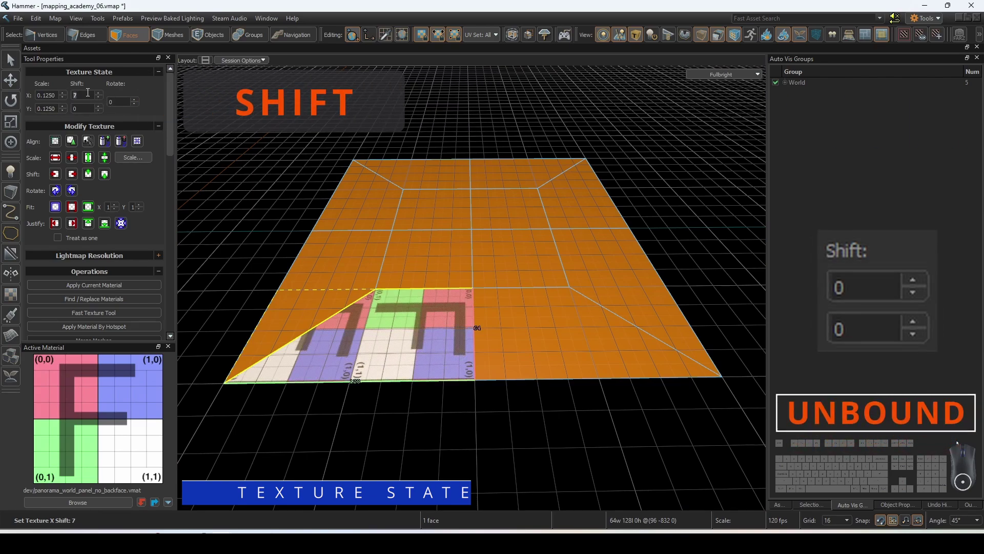
double_click(84, 94)
type("1")
key("Return")
type("28")
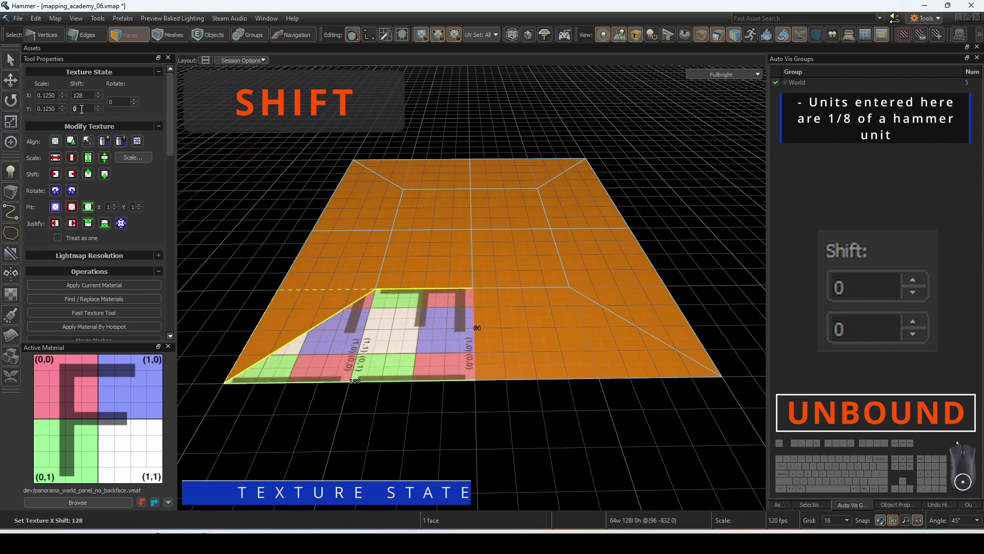
type("128")
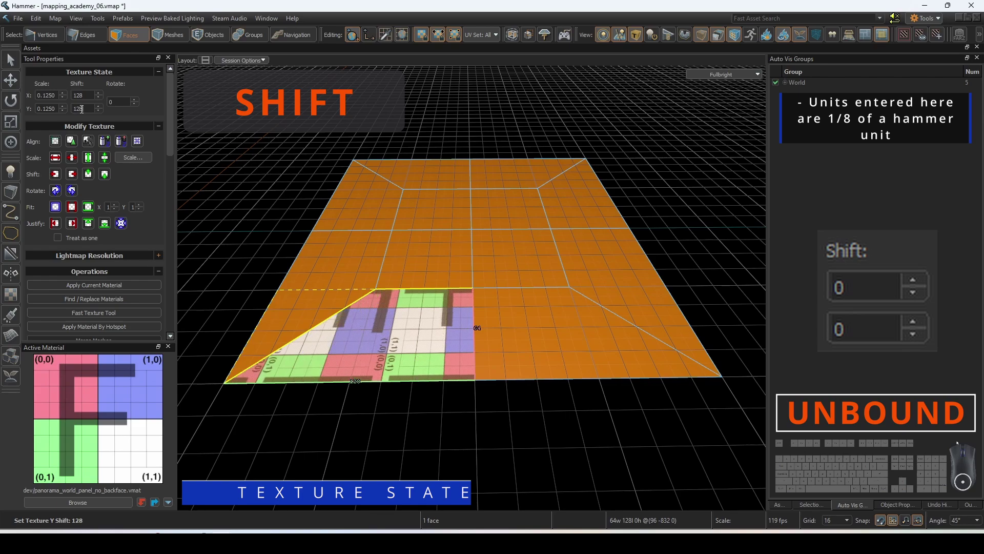
- Rotate the near-left front face's texture in repeated small increments of its rotation value
left_click(135, 99)
left_click(137, 99)
left_click(137, 97)
left_click(136, 98)
left_click(137, 98)
left_click(137, 97)
left_click(137, 98)
left_click(137, 98)
left_click(137, 98)
left_click(137, 98)
left_click(137, 98)
left_click(136, 98)
left_click(137, 98)
left_click(137, 97)
left_click(137, 98)
left_click(137, 98)
left_click(137, 98)
left_click(137, 98)
left_click(136, 97)
left_click(137, 98)
left_click(137, 97)
left_click(137, 97)
left_click(137, 98)
left_click(136, 98)
left_click(137, 97)
left_click(137, 98)
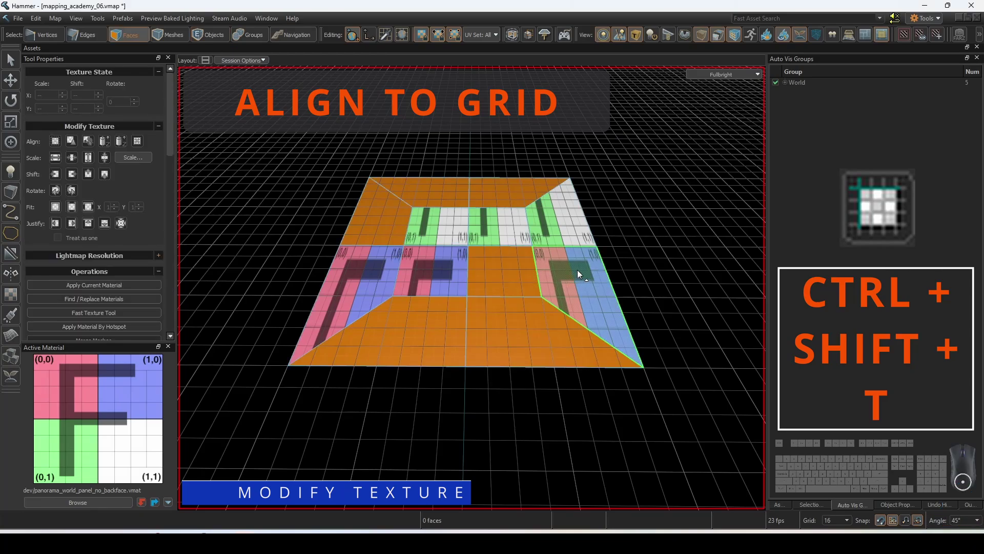
- Align the textures to the grid on the near-right, near-left and far-left grid-textured faces and the two far-right ones
left_click(572, 271)
key("ctrl+shift+t")
left_click(55, 143)
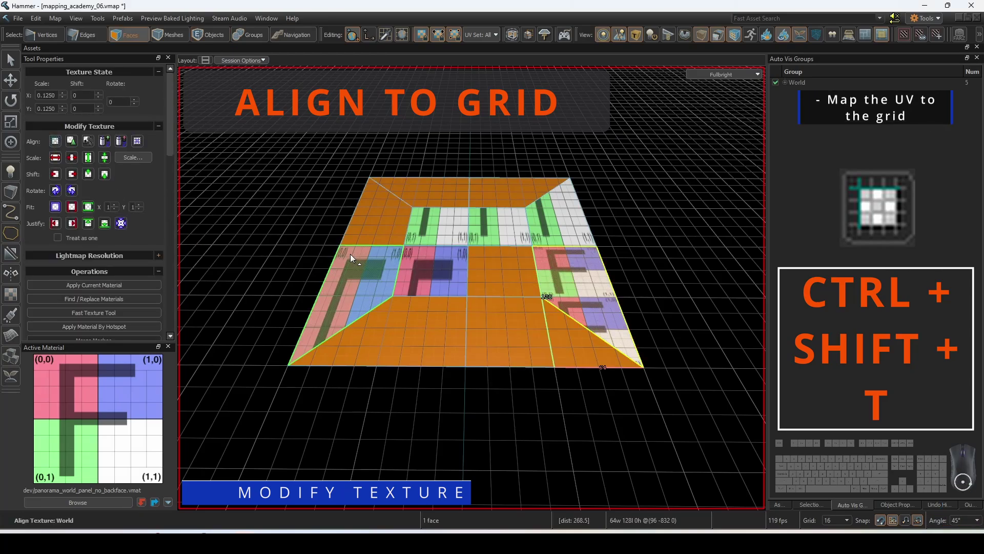
left_click(400, 262)
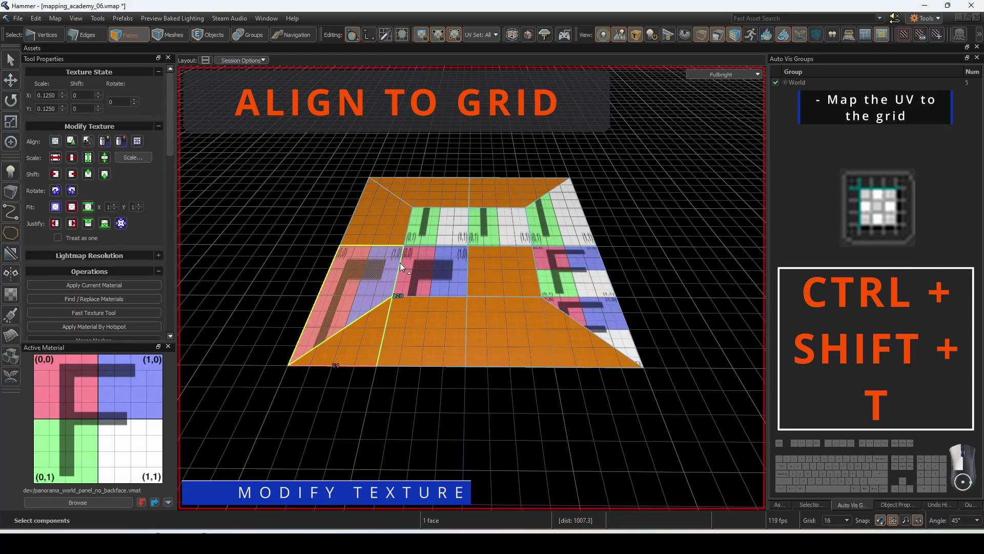
left_click(55, 142)
left_click(543, 228)
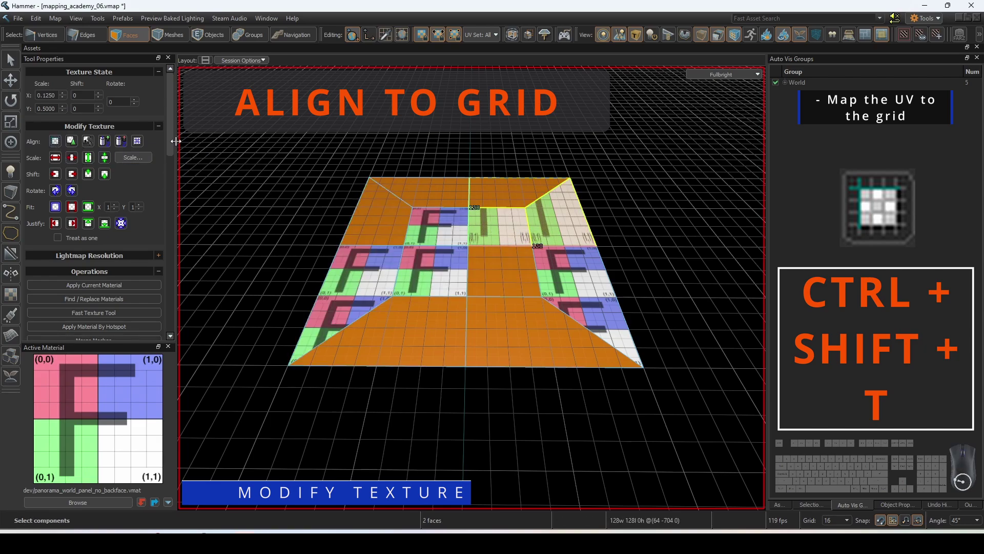
left_click(55, 142)
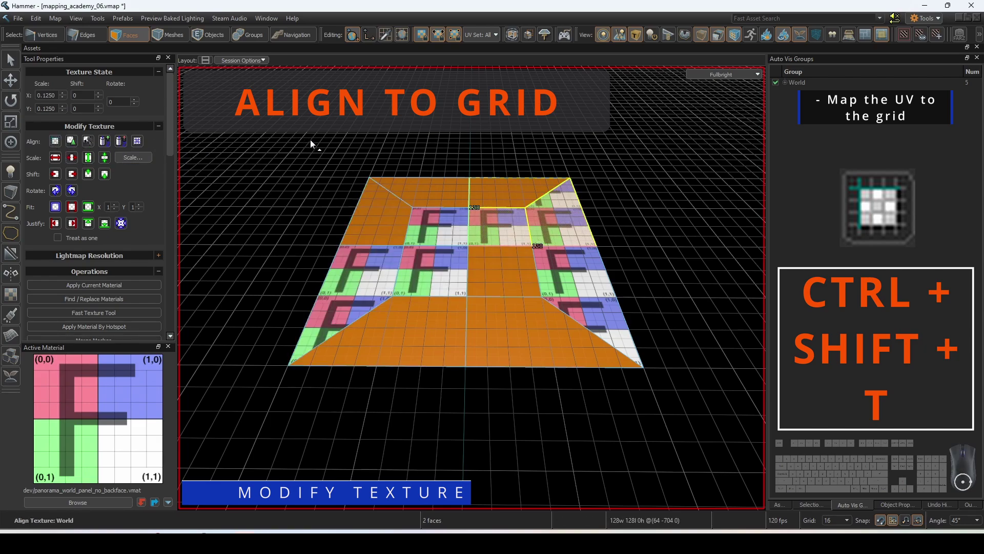
- Shrink the two far-right faces' textures along X three times, realign them to the grid and clear the selection
left_click(72, 154)
left_click(72, 154)
left_click(72, 154)
left_click(55, 142)
left_click(317, 144)
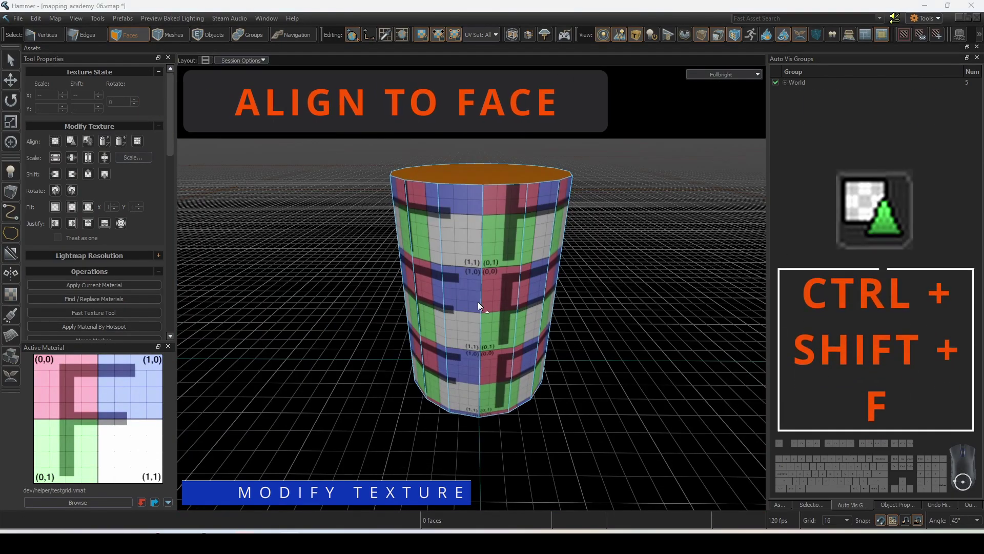
- Align the texture to the face on the cylinder's front-right side, and on all of the cylinder's contiguous faces
left_click(500, 242)
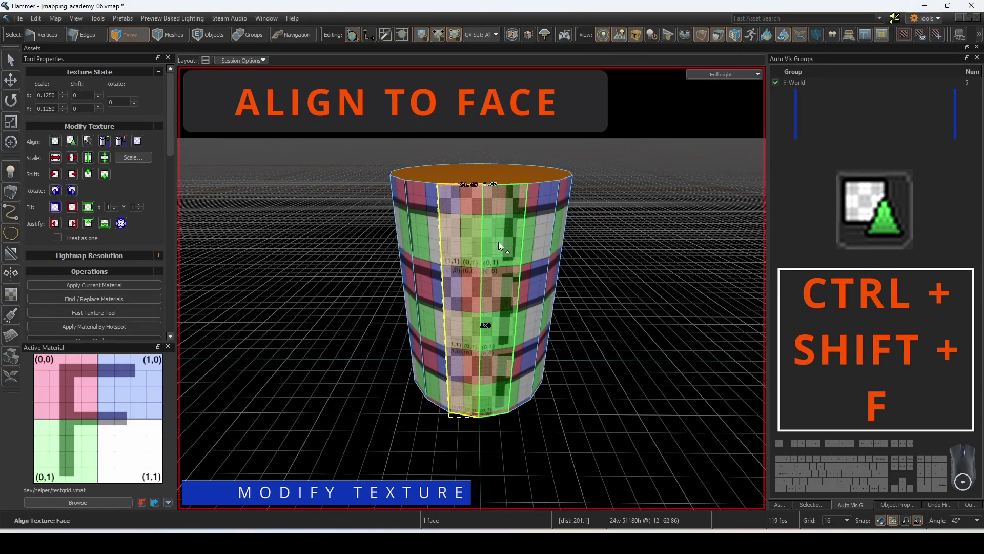
left_click(72, 142)
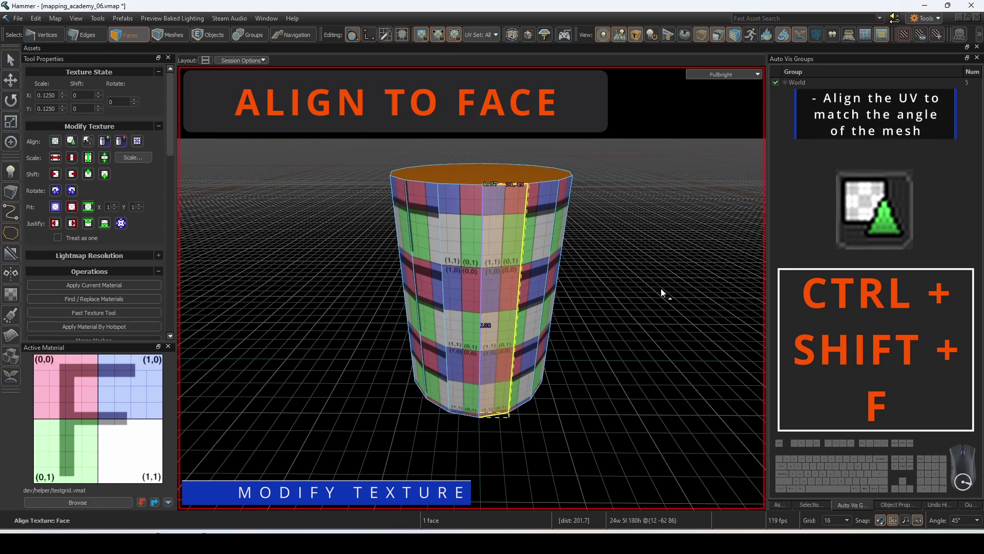
double_click(535, 265)
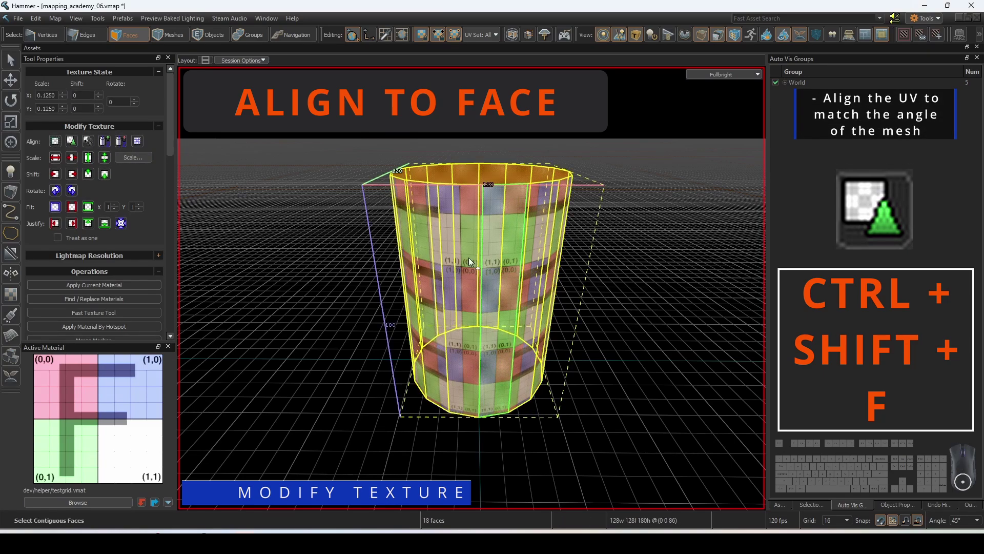
left_click(70, 144)
left_click(281, 204)
right_click_drag(281, 204, 471, 287)
key("a")
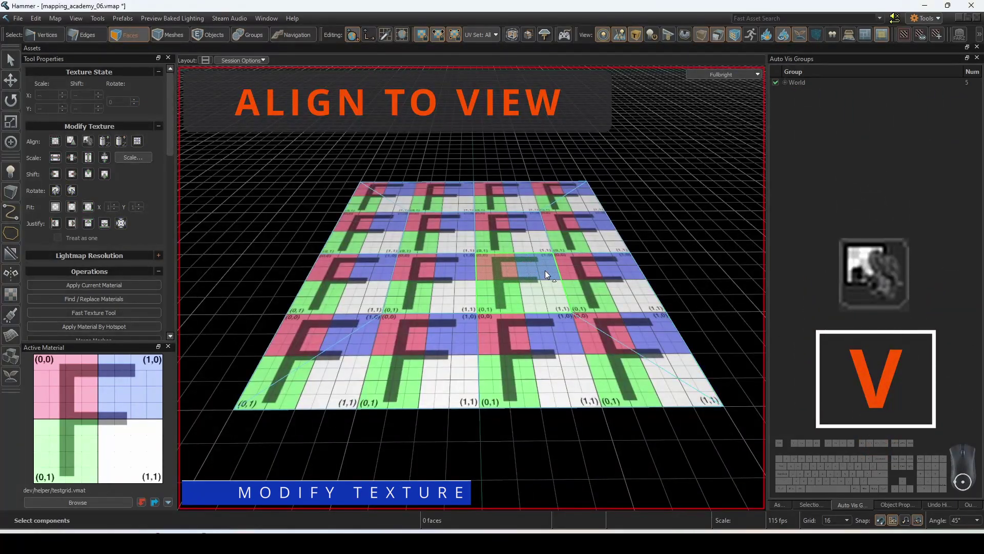
- Align the textures of all the plane's faces to the camera view from several different viewing angles
double_click(531, 271)
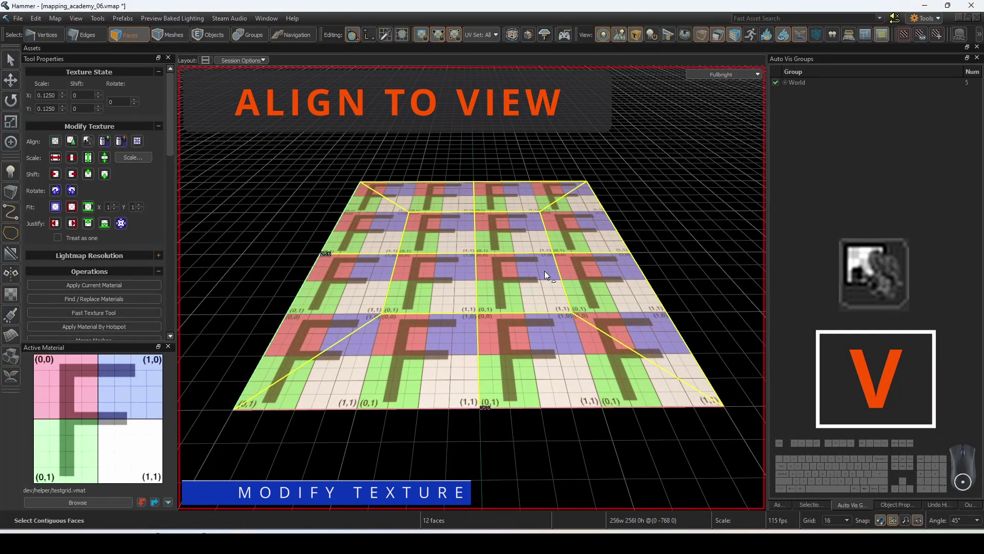
left_click(90, 142)
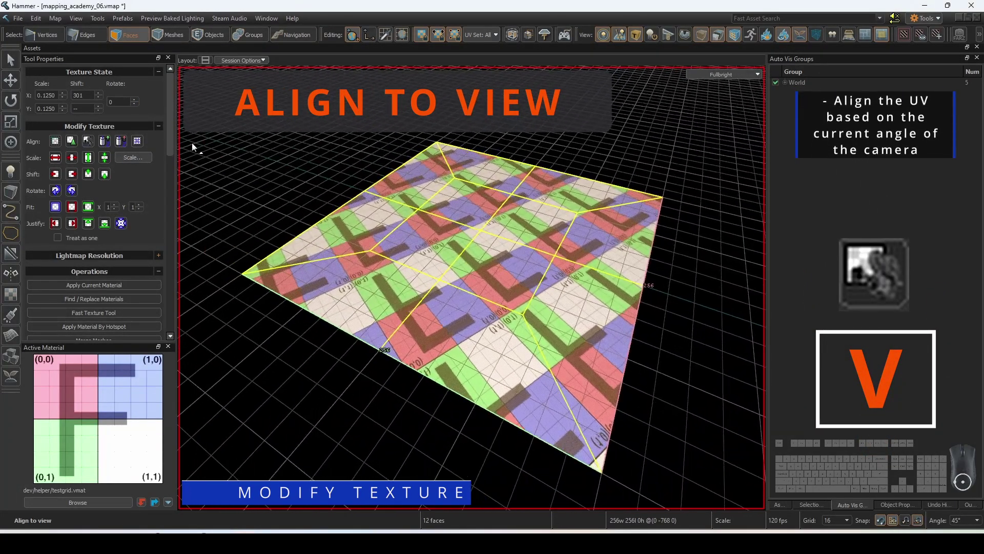
left_click(93, 141)
left_click(365, 168)
left_click_drag(457, 200, 505, 328)
key("a")
right_click_drag(505, 328, 472, 287)
left_click(88, 145)
right_click_drag(275, 196, 275, 196)
left_click(88, 141)
left_click(245, 135)
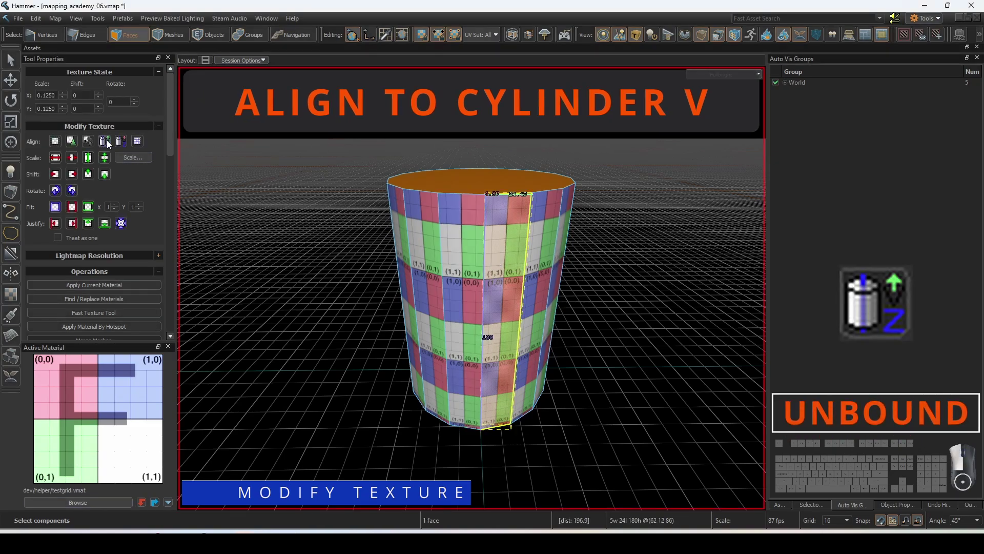
- Apply Align to Cylinder V to the cylinder's two front side faces and the adjoining right side face, one by one
left_click(107, 141)
left_click(466, 253)
left_click(105, 141)
left_click(539, 253)
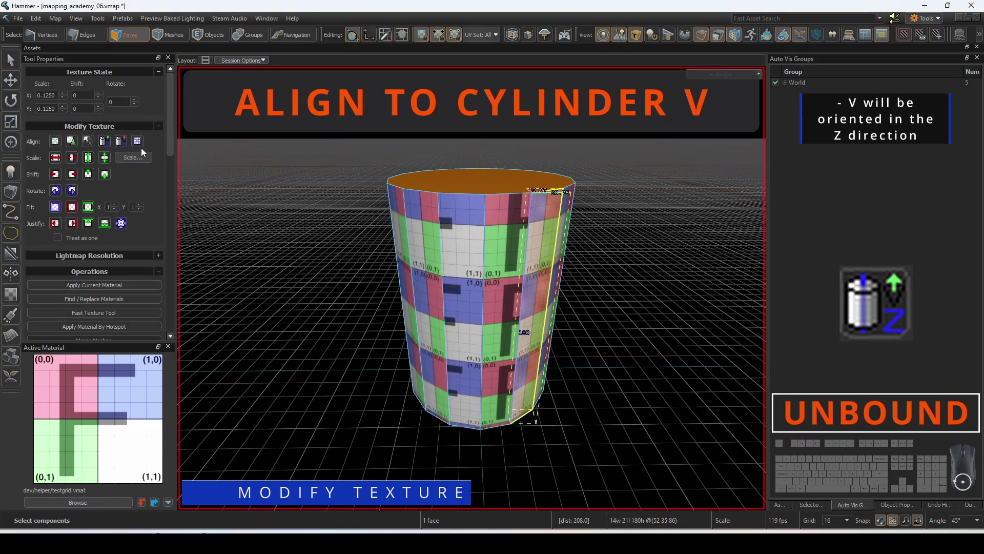
left_click(106, 142)
- Apply Align to Cylinder V to all of the cylinder's contiguous faces at once
double_click(430, 248)
left_click(105, 142)
left_click(210, 180)
right_click_drag(210, 181, 472, 287)
double_click(437, 256)
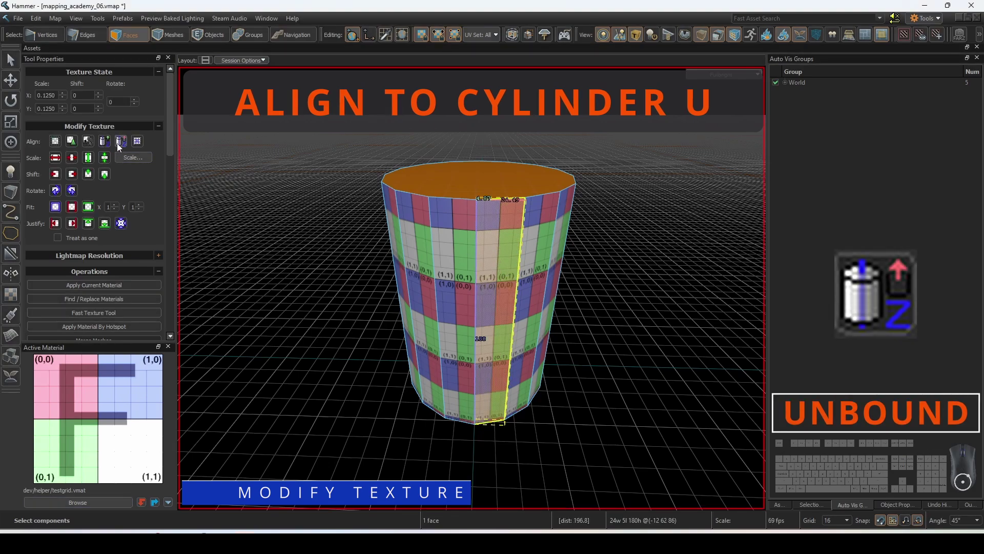
- Apply Align to Cylinder U to the cylinder's two front side faces and the faces adjoining them, one by one
left_click(120, 141)
left_click(456, 279)
left_click(120, 141)
left_click(413, 258)
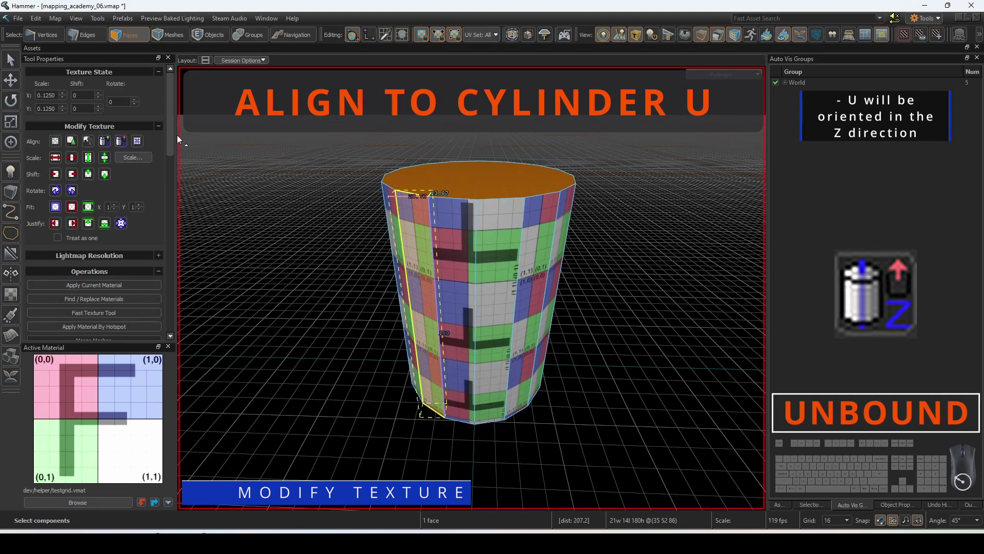
left_click(121, 141)
left_click(528, 251)
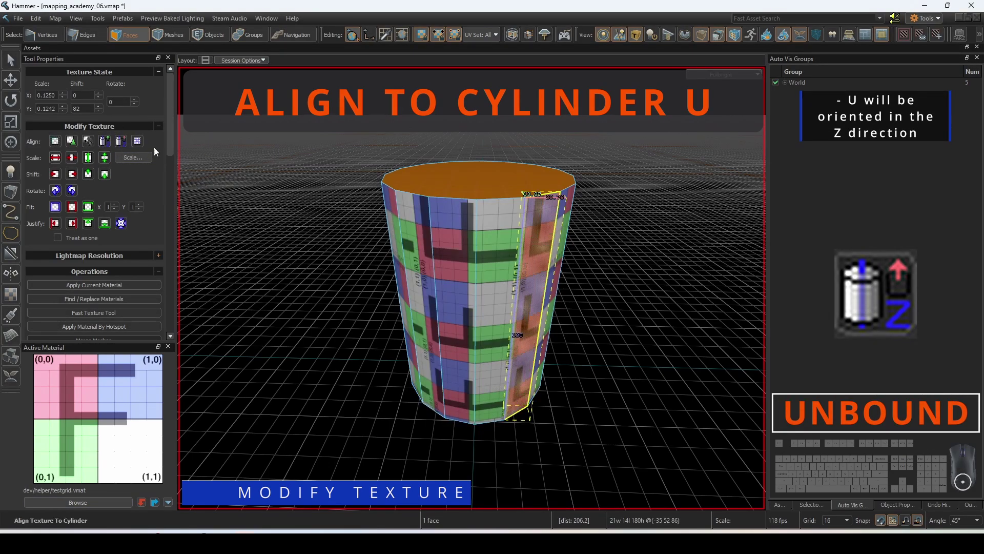
- Undo the last two changes on the cylinder and deselect its faces
key("ctrl+z")
key("ctrl+z")
left_click(287, 221)
key("d")
right_click_drag(287, 221, 472, 287)
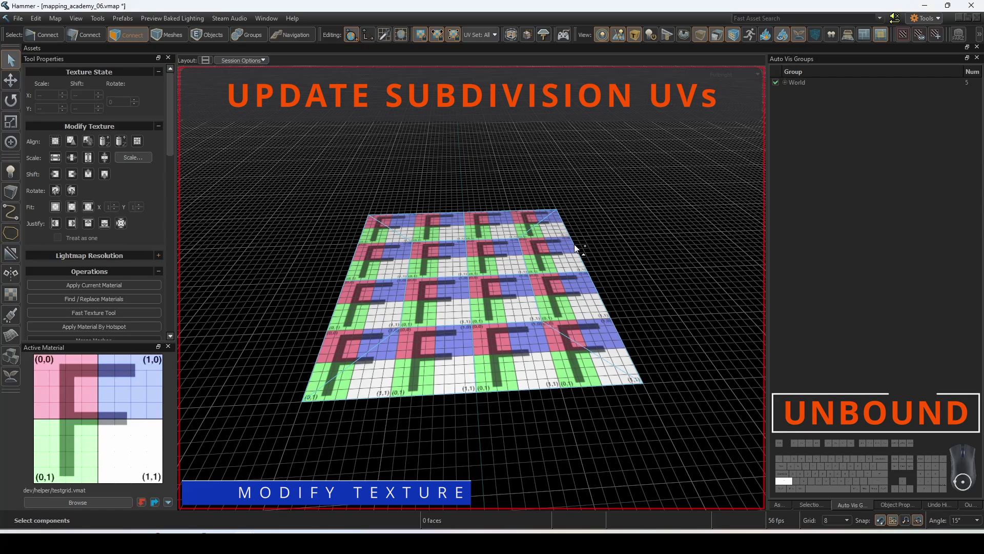
- Subdivide all the plane's faces and sculpt raised bumps across them with the displacement tool
key("shift+d")
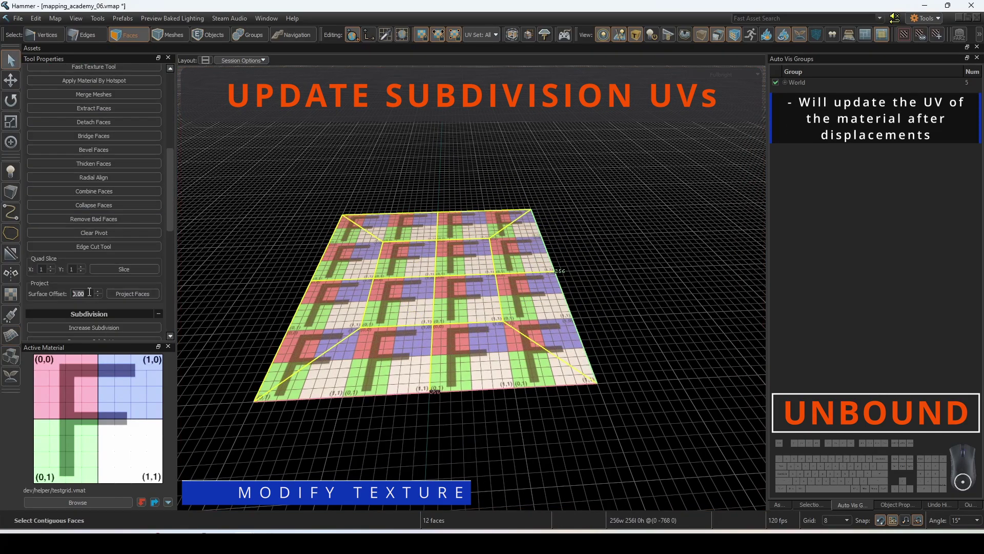
scroll(89, 292, "down", 2)
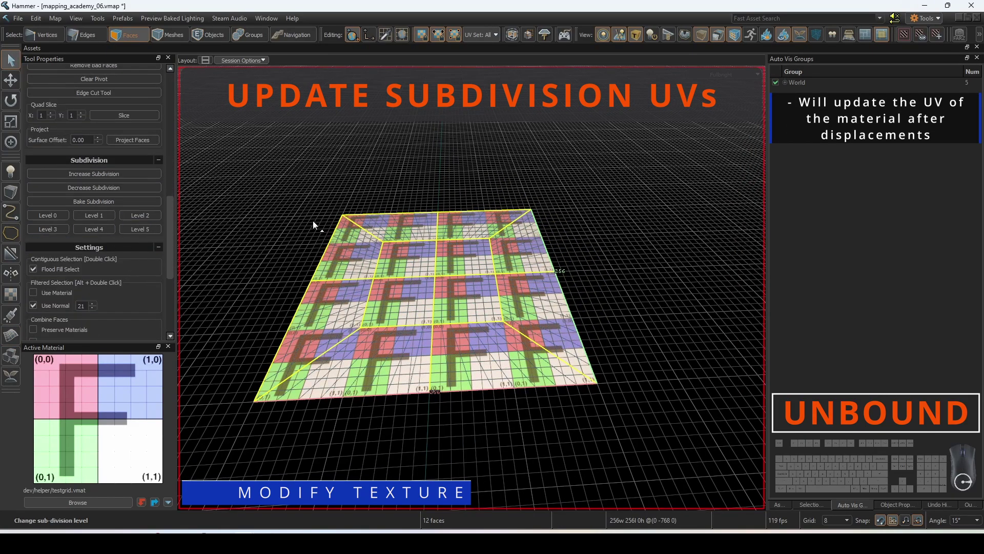
key("shift+d")
left_click_drag(312, 221, 418, 372)
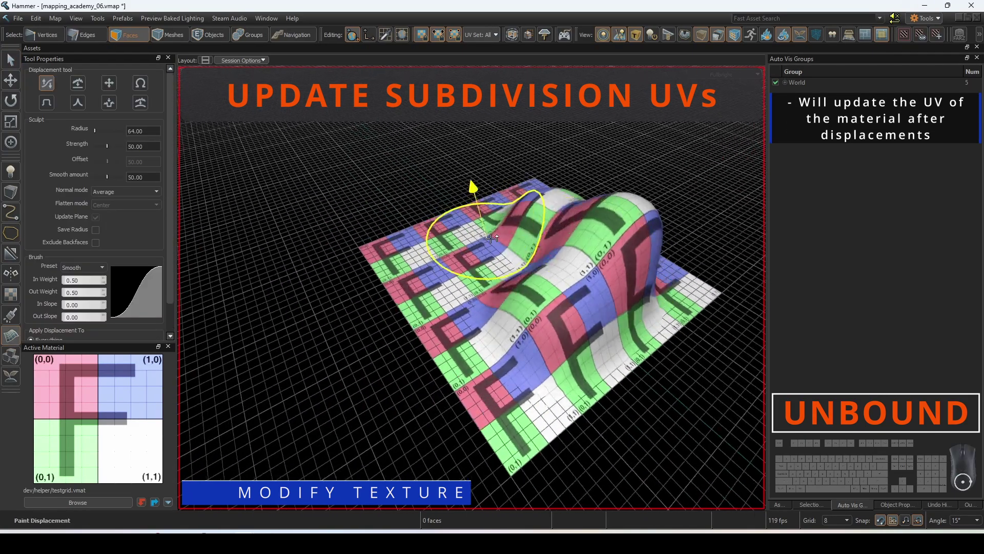
left_click_drag(492, 239, 544, 266)
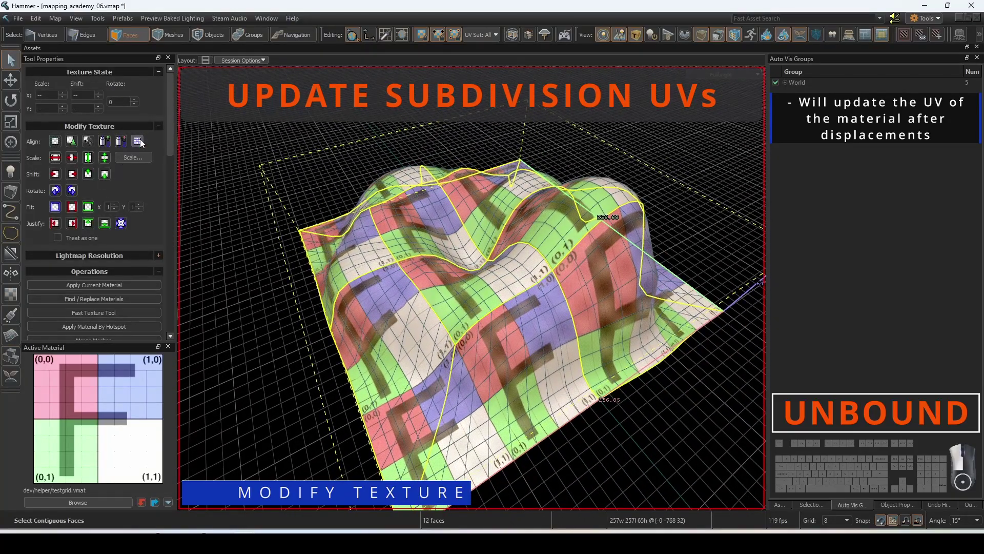
- Update the displaced plane's subdivision UVs, and repeat the update after sculpting the surface further
left_click(137, 141)
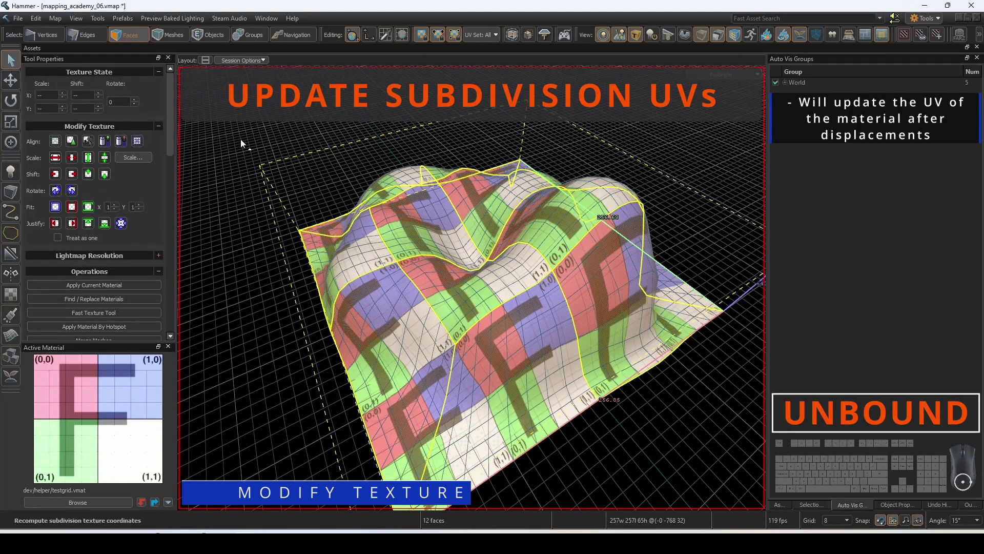
key("shift+d")
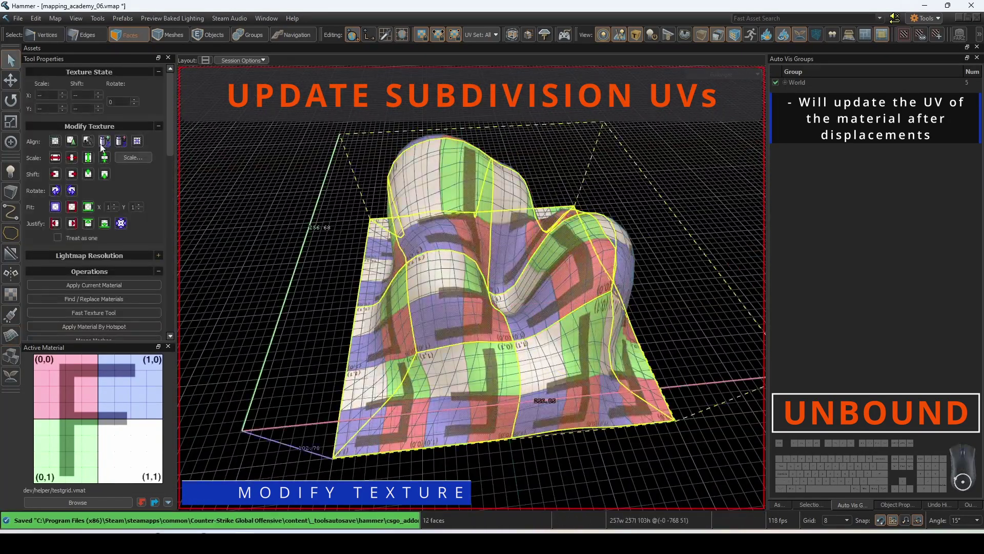
left_click(138, 141)
left_click(352, 171)
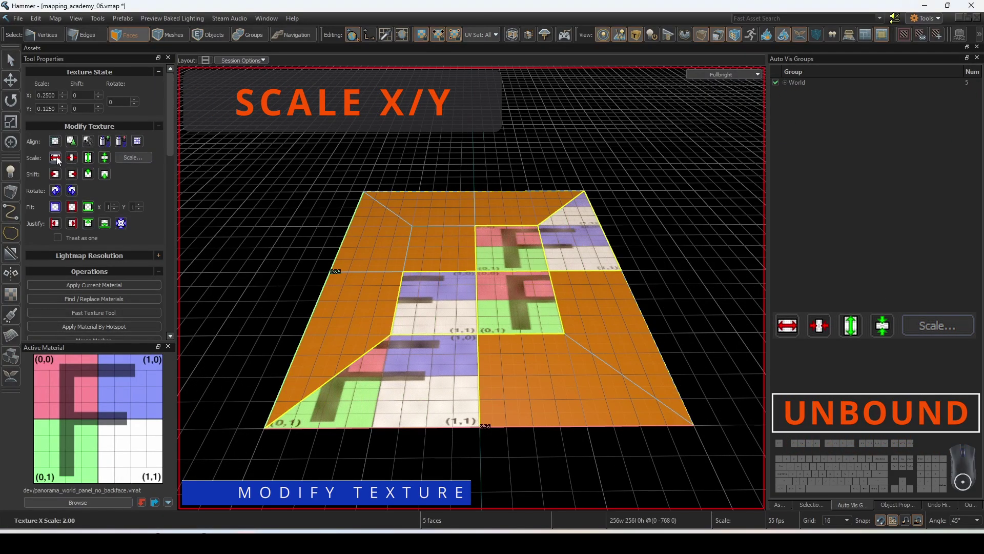
- Stretch the five selected faces' textures along X to a scale of 0.2500, and shrink them to 0.0625
left_click(56, 158)
left_click(73, 159)
left_click(73, 159)
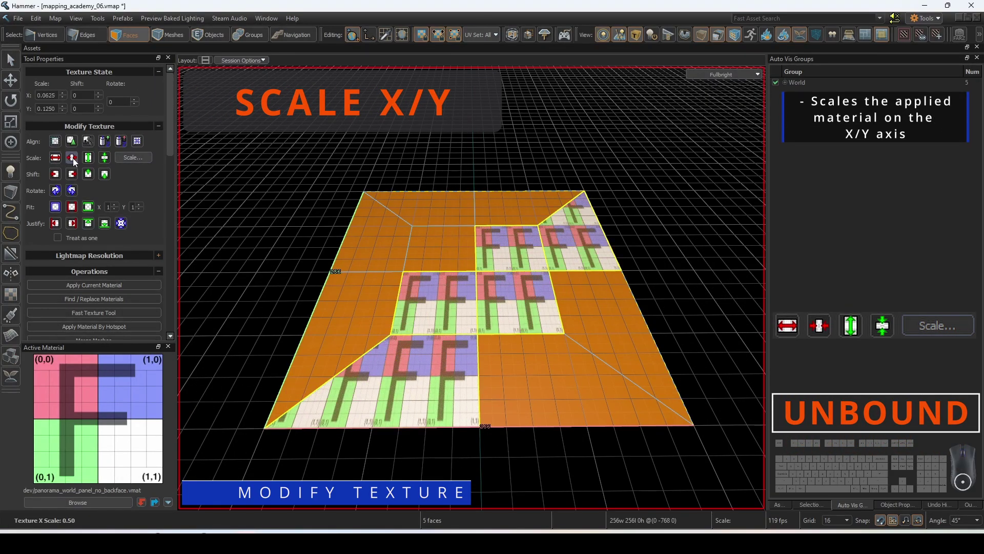
- Stretch the five selected faces' textures along Y twice, and shrink them back to a Y scale of 0.1250
left_click(89, 157)
left_click(90, 158)
left_click(106, 158)
left_click(105, 158)
- Rescale the five selected faces' textures up by a factor of 2 on both axes, and clear the selection
left_click(127, 158)
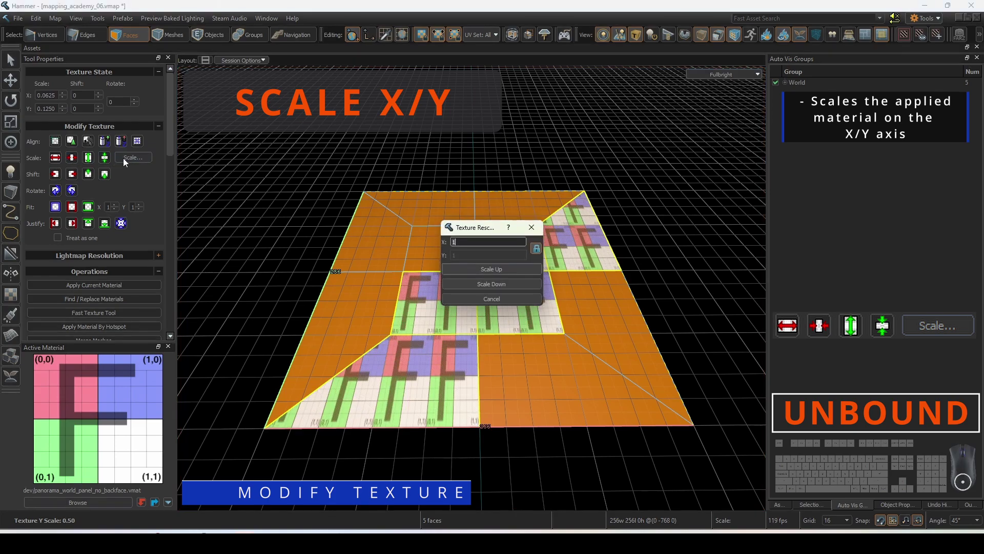
left_click(472, 267)
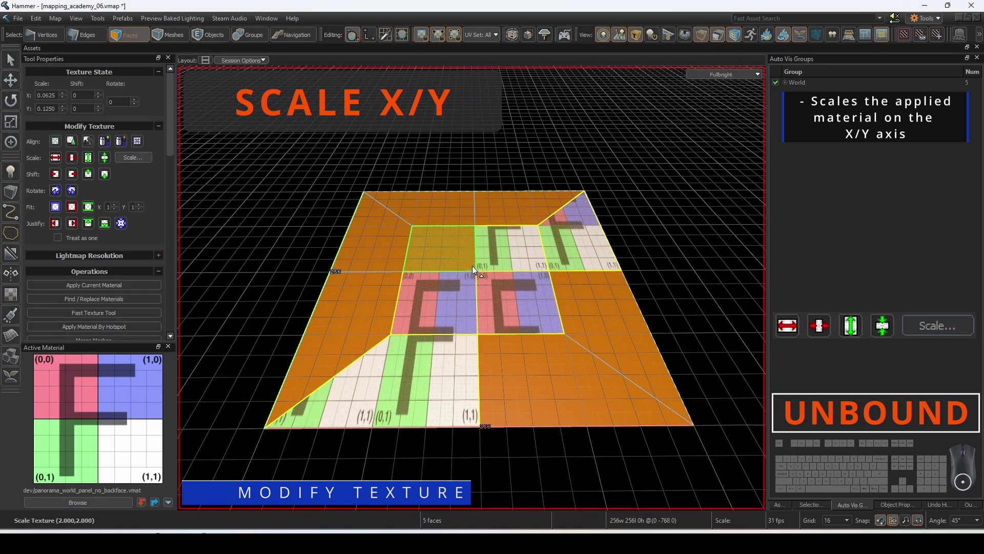
left_click(288, 180)
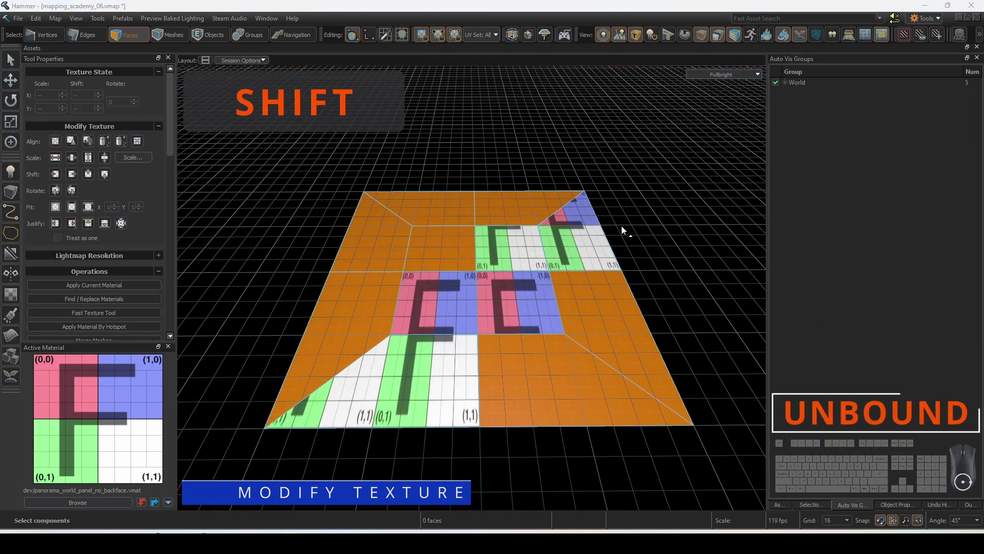
- Reselect the five test-textured faces and shift their textures back and forth along X, ending at an X shift of -128
left_click_drag(610, 232, 349, 379)
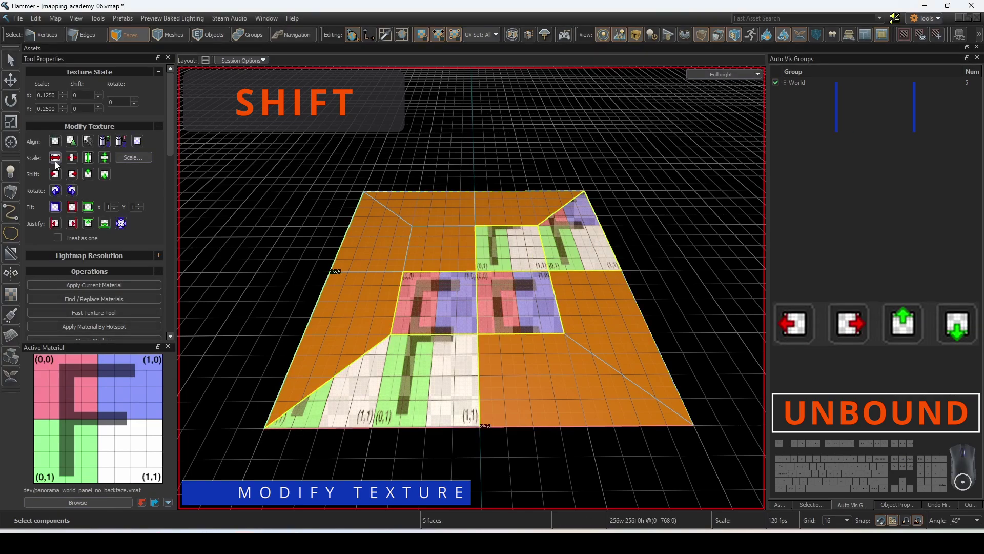
left_click(55, 174)
left_click(72, 174)
left_click(72, 174)
left_click(72, 175)
left_click(71, 174)
left_click(72, 174)
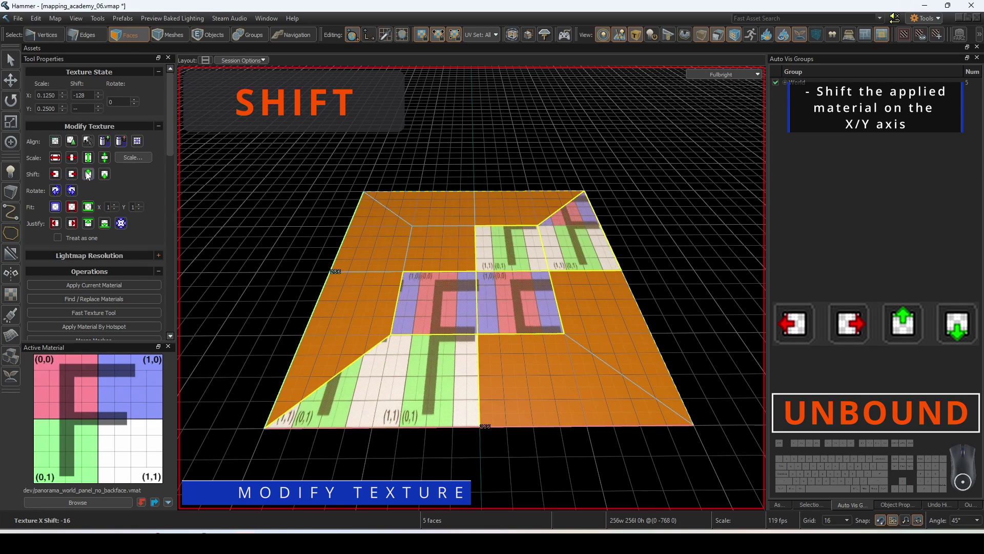
- Shift the five faces' textures along Y in both directions in 16-unit increments
left_click(88, 174)
left_click(88, 175)
left_click(88, 175)
left_click(89, 174)
left_click(105, 174)
left_click(105, 174)
left_click(106, 175)
left_click(105, 174)
left_click(105, 174)
left_click(106, 174)
left_click(105, 174)
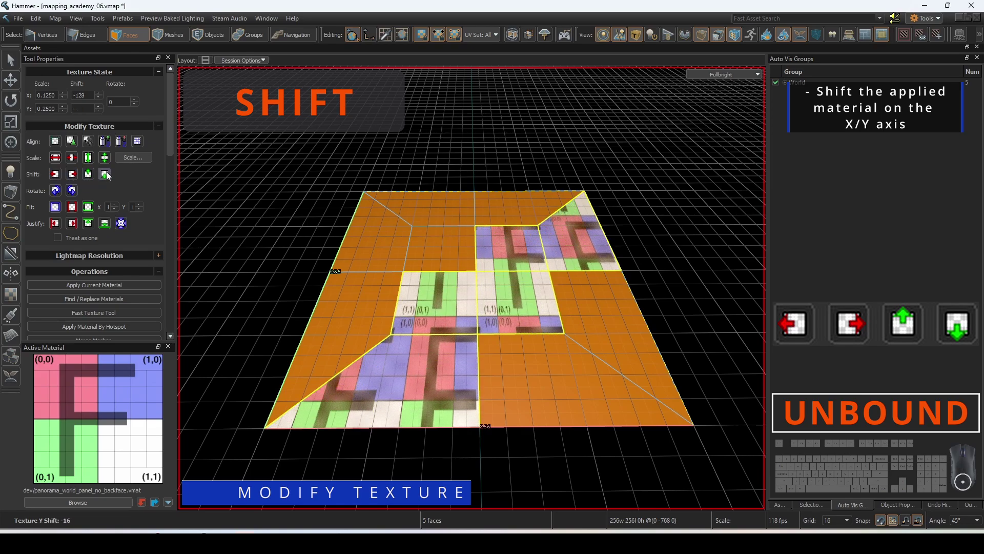
left_click(105, 174)
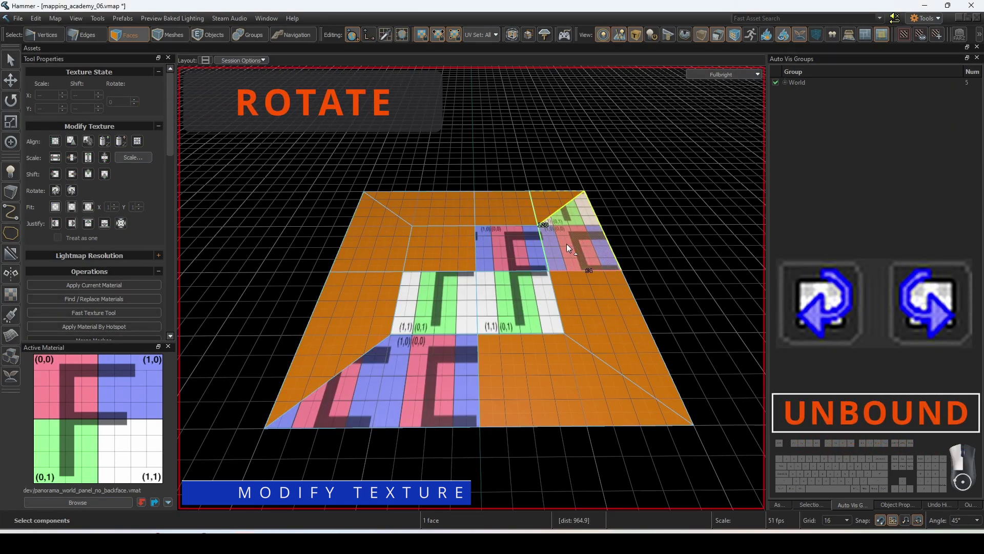
- Reselect the five test-textured faces and rotate their textures repeatedly in 45° increments
left_click_drag(558, 244, 412, 372)
left_click(56, 190)
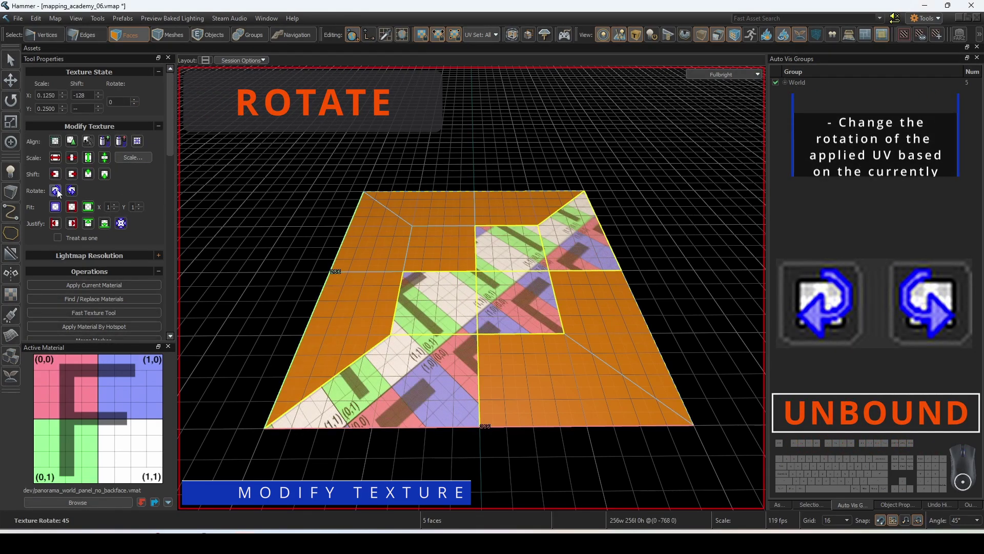
left_click(56, 190)
left_click(56, 190)
- Set the angle snap to 1° and rotate the five faces' textures in the opposite direction
left_click(965, 521)
left_click(962, 464)
left_click(71, 190)
left_click(71, 190)
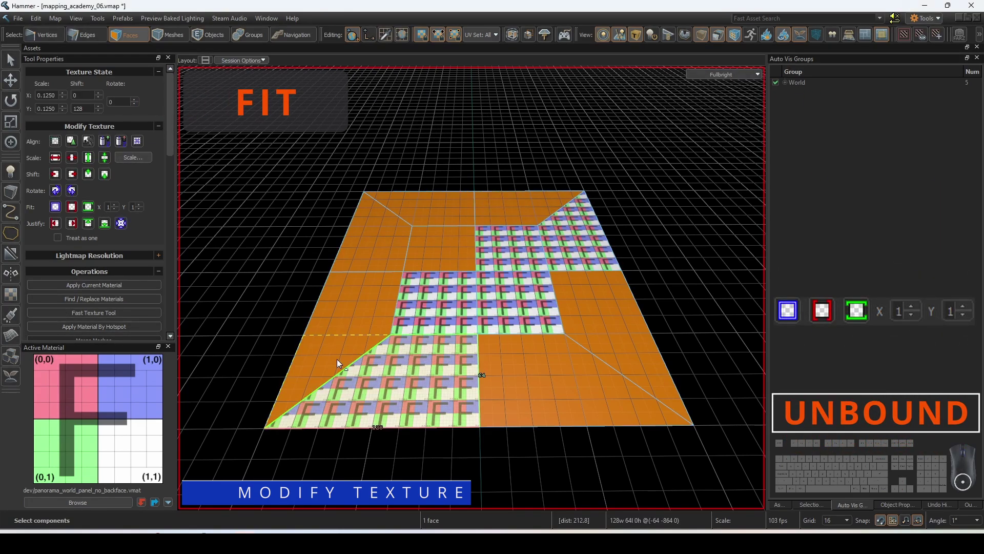
- Fit the texture along X on the front-left face, along Y on the back-right face, and on both axes on the inner-left face
left_click(71, 208)
left_click(568, 253)
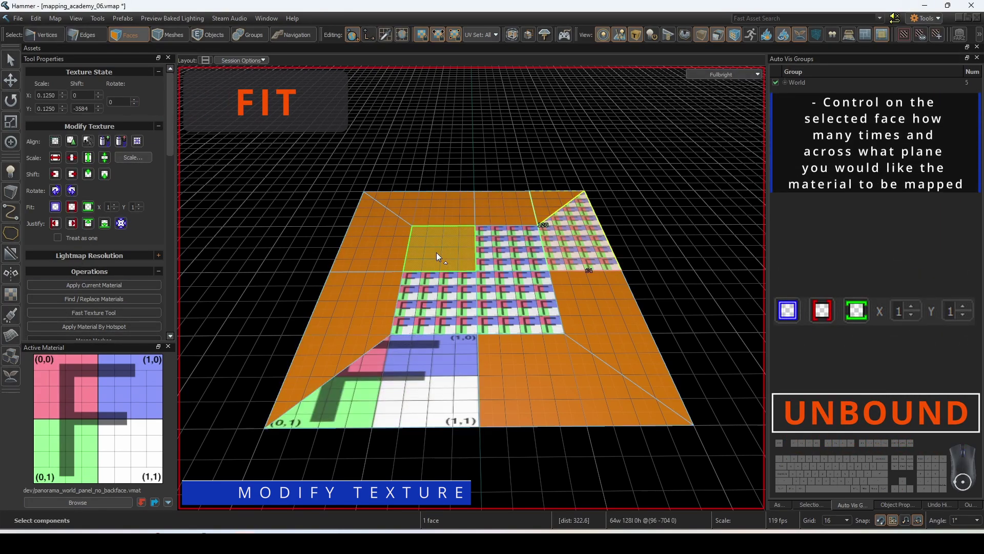
left_click(89, 207)
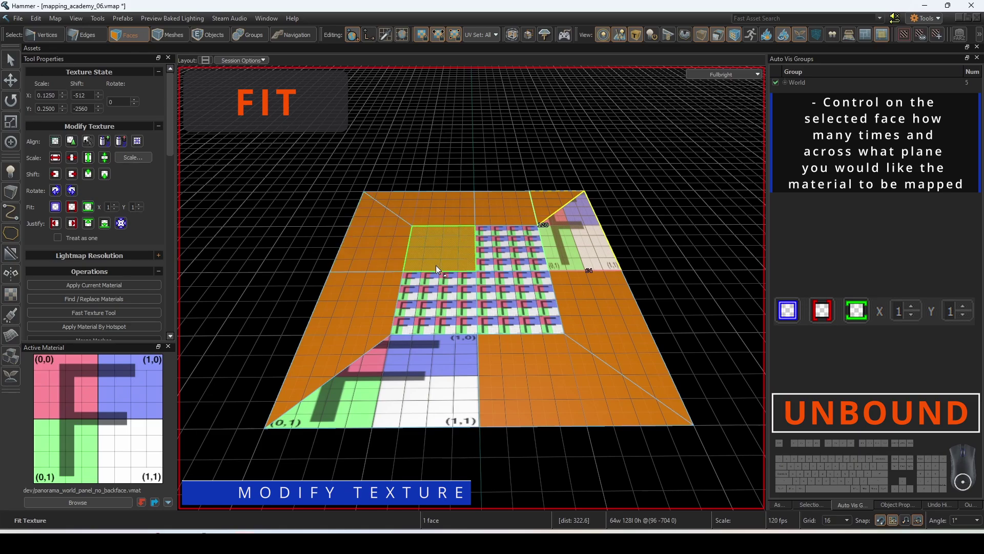
left_click(445, 293)
left_click(55, 207)
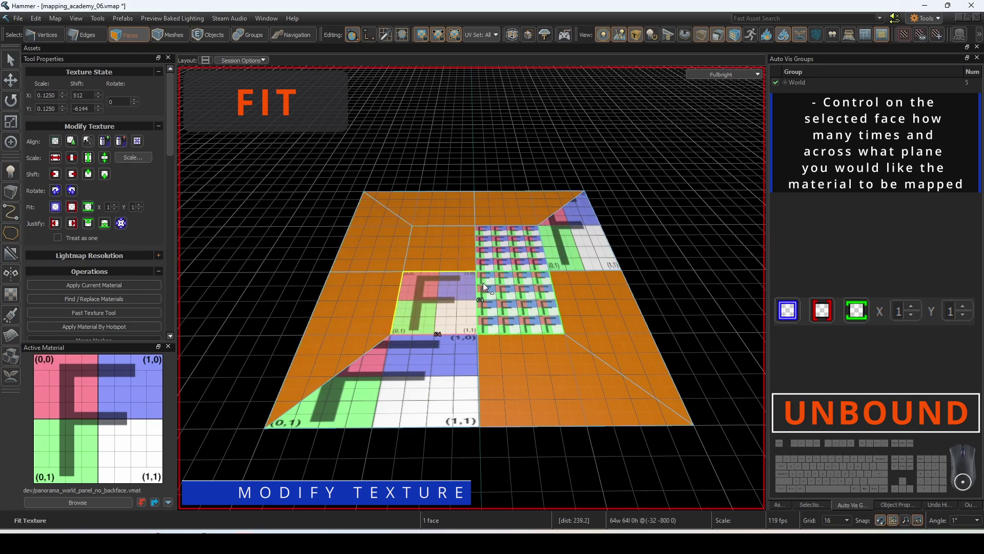
- Select the face right of the fitted inner one, set the fit repeats to X 2 and Y 2, and clear the selection
left_click(490, 288)
left_click(117, 206)
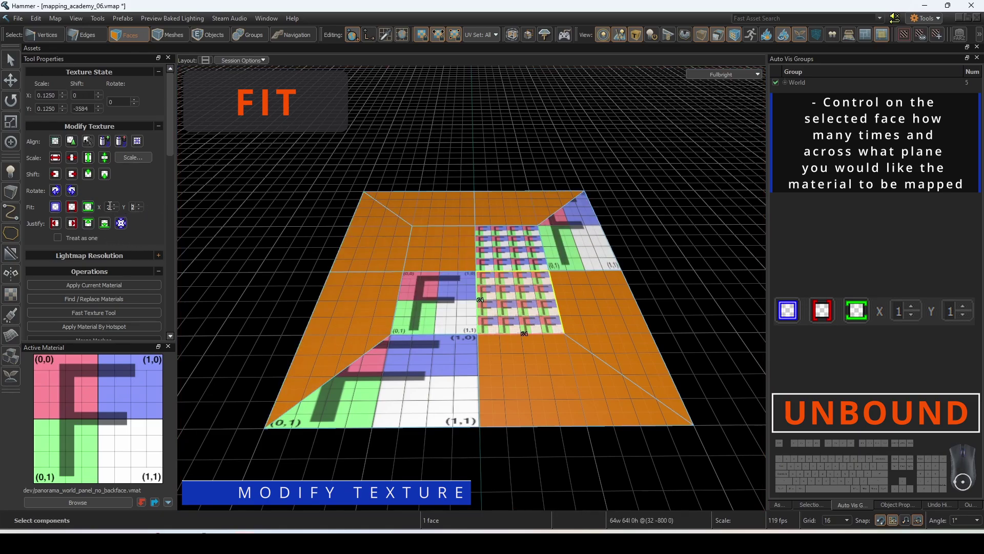
left_click(739, 254)
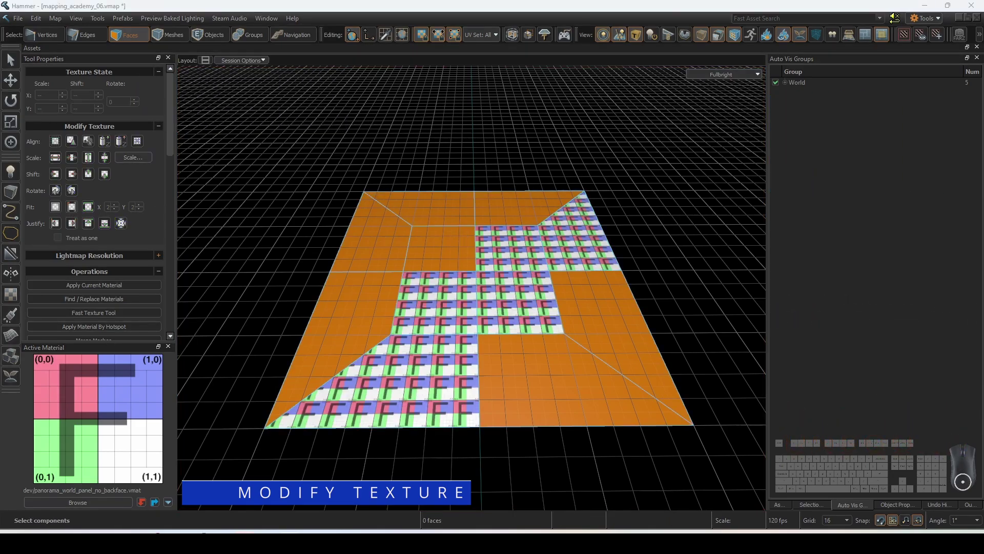
- Justify the front-left face's texture to the left and the back-right face's texture to the right
left_click(421, 367)
left_click(55, 224)
left_click(554, 238)
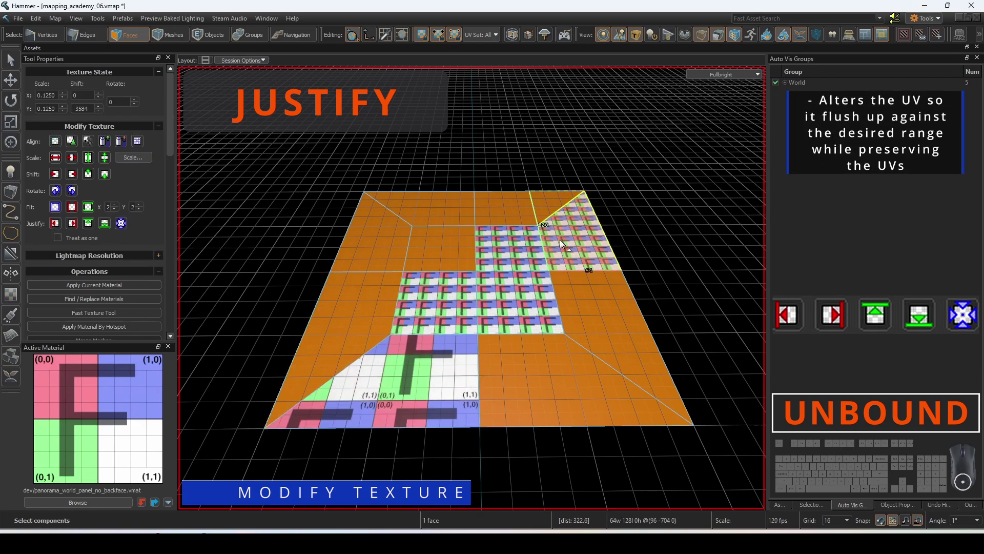
left_click(72, 224)
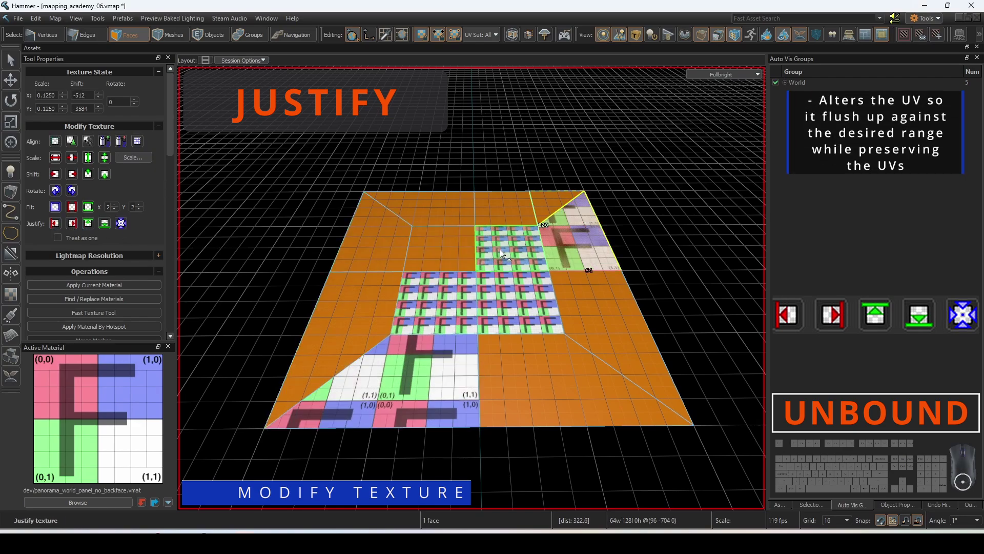
- Justify the textures of the three inner test-textured faces to the top, bottom and center respectively, and clear the selection
left_click(500, 249)
left_click(91, 224)
left_click(426, 297)
left_click(104, 223)
left_click(493, 304)
left_click(121, 224)
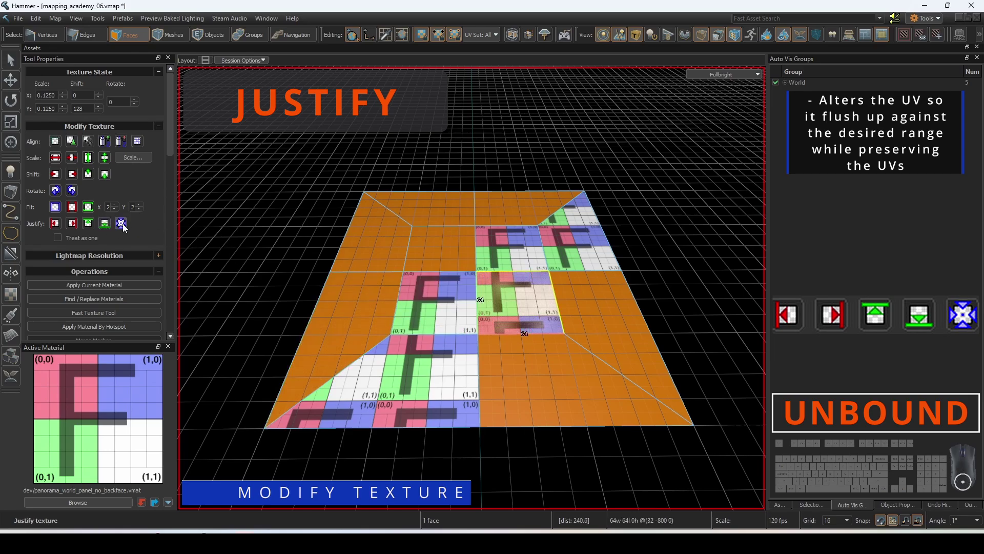
left_click(298, 220)
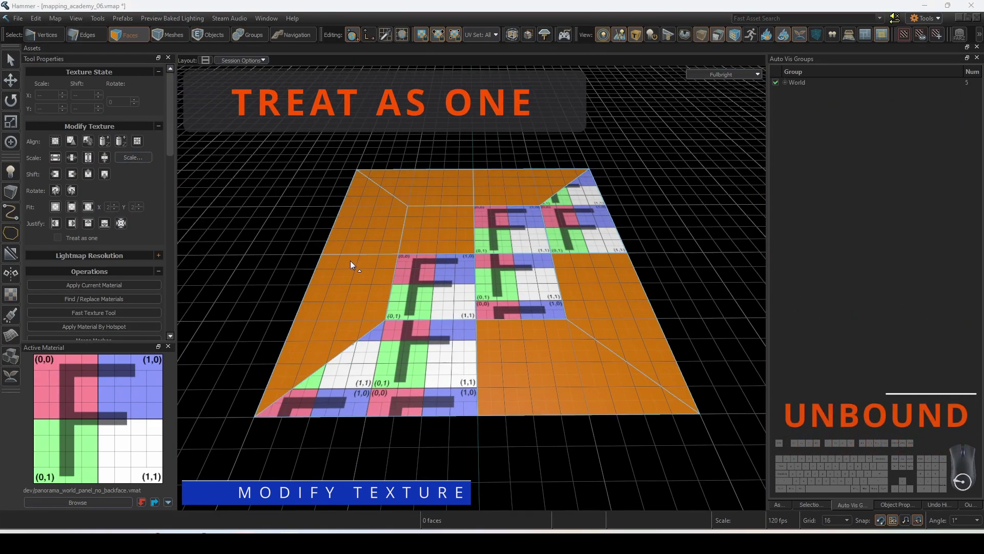
- Select all five test-textured faces and fit their textures individually with 2 repeats on X and Y
left_click(588, 224)
left_click(508, 231, "ctrl")
left_click(518, 287, "ctrl")
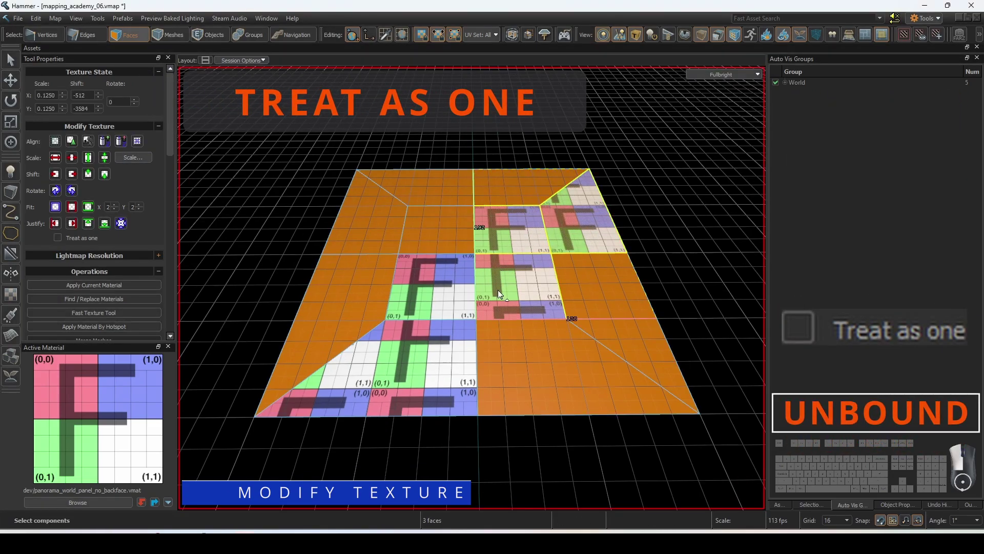
left_click(436, 287, "ctrl")
left_click(406, 352, "ctrl")
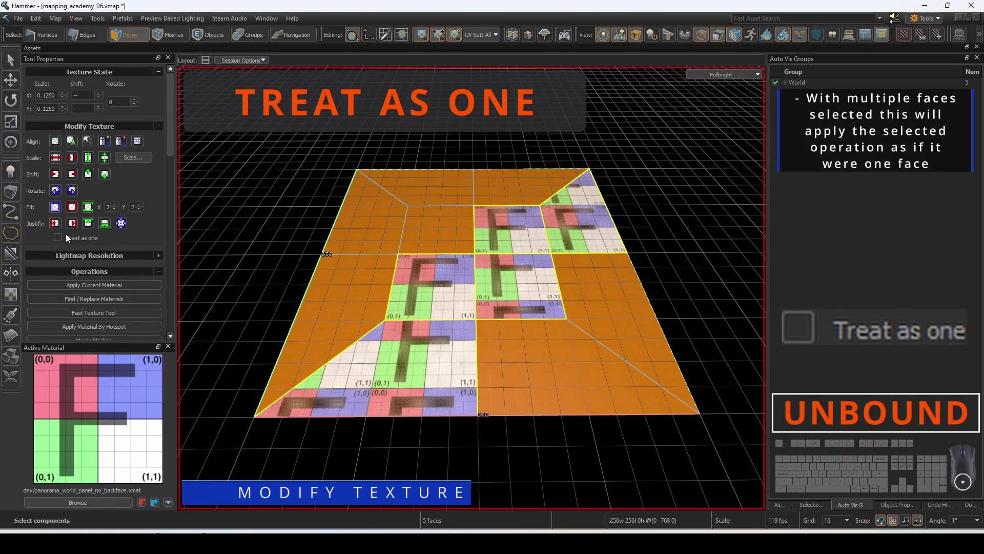
left_click(55, 207)
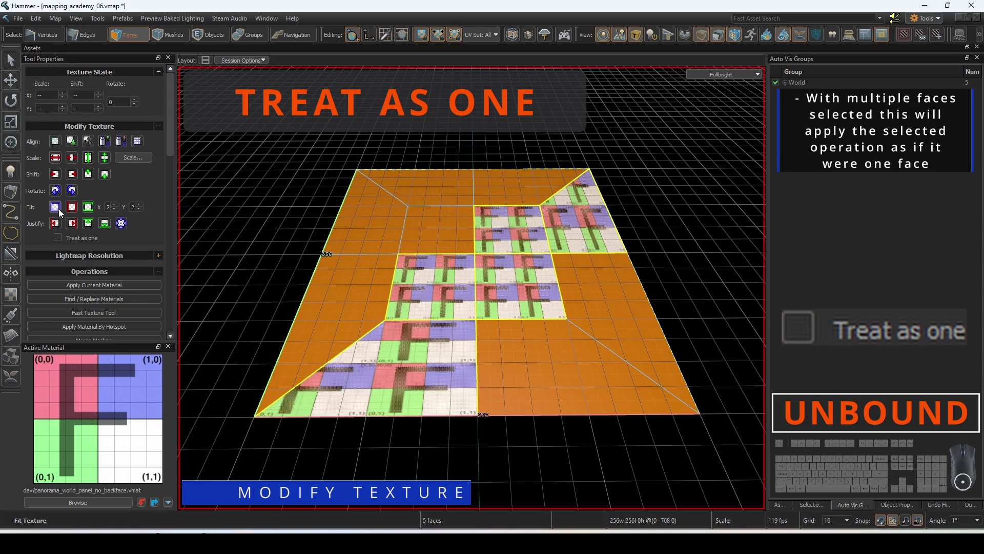
- Refit the five faces' textures with Treat as one on, compare with it off, and refit with it enabled again
left_click(58, 238)
left_click(55, 208)
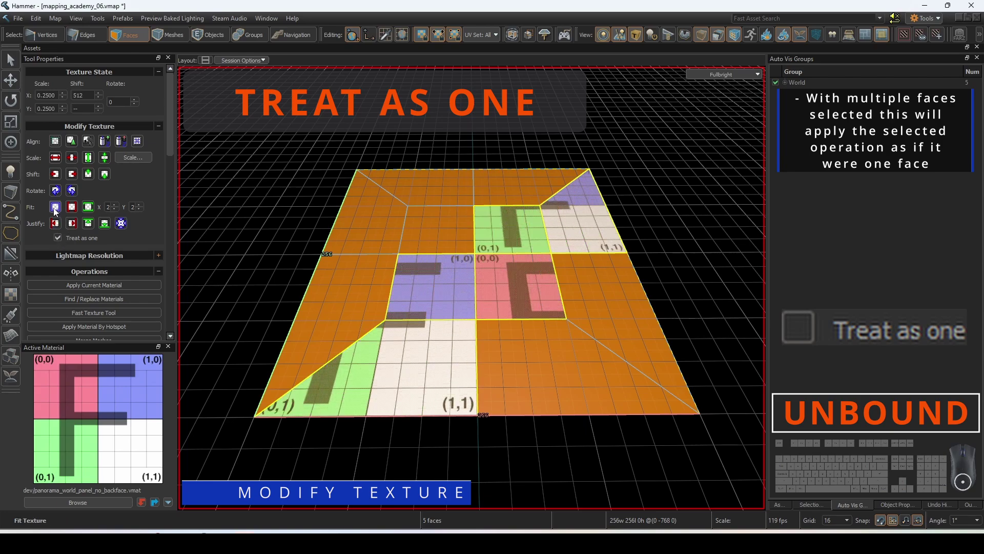
left_click(56, 207)
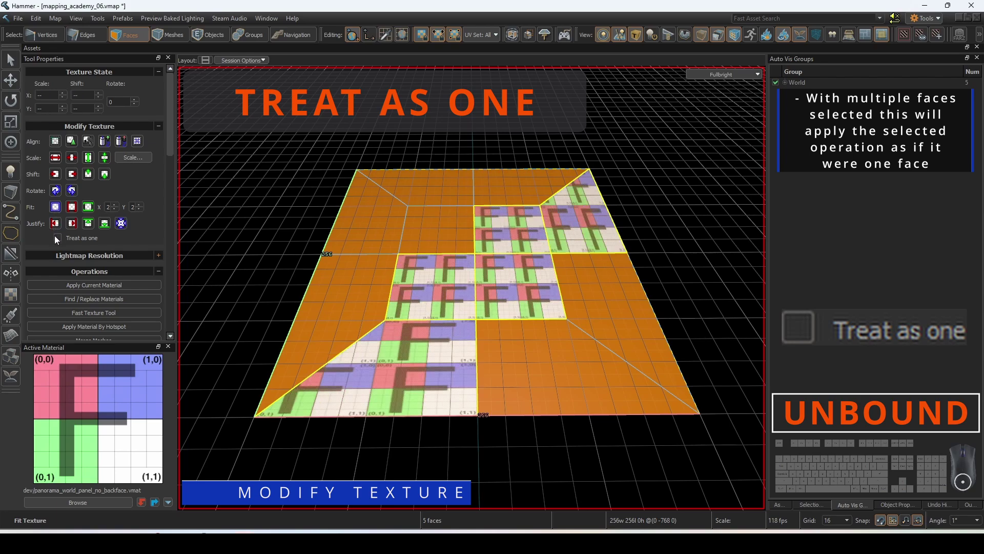
left_click(57, 237)
left_click(56, 208)
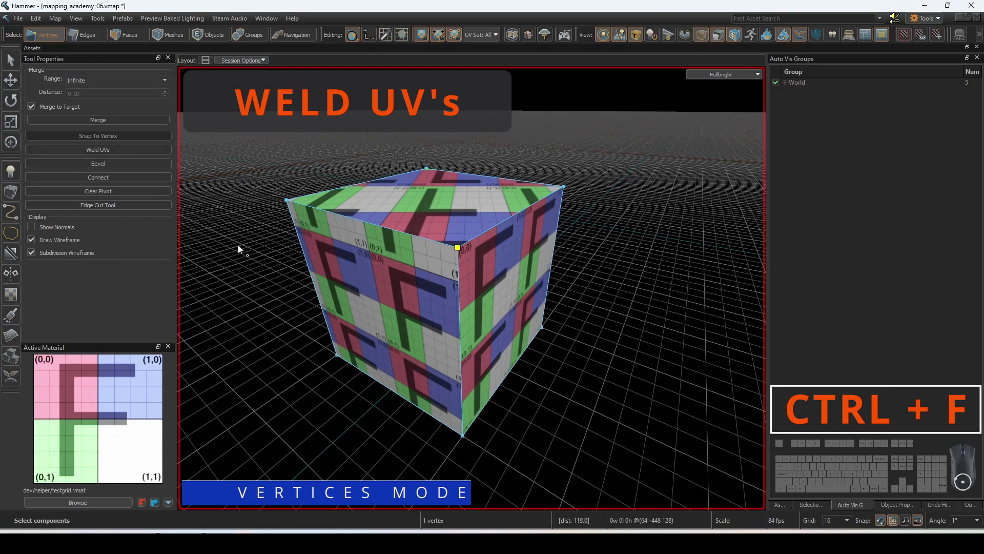
- Weld the UVs at the cube's nearest top corner vertex, repeating it with differently aligned textures
left_click(126, 148)
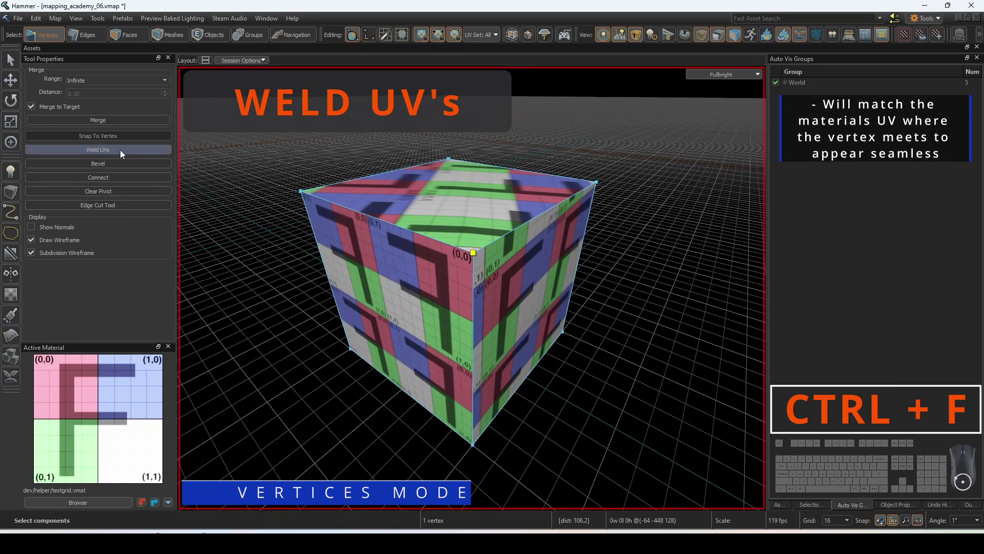
left_click(119, 149)
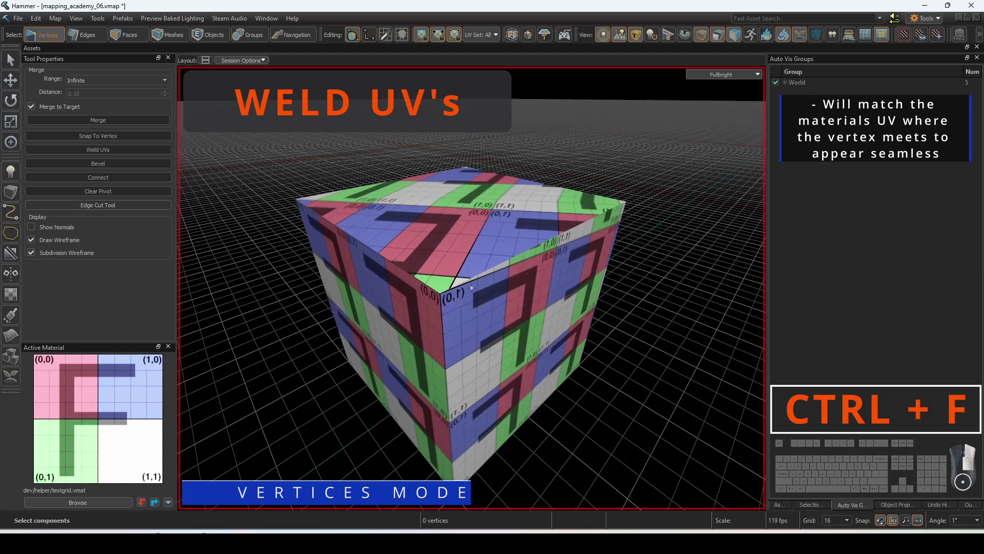
left_click(440, 293)
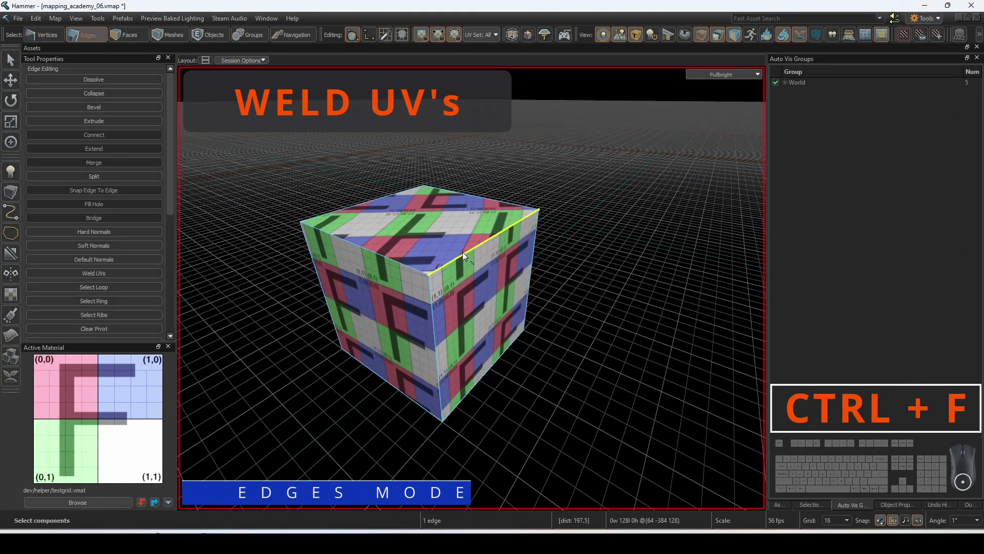
- Weld the UVs of the cube's two front top edges and its front vertical edge one at a time
left_click(89, 272)
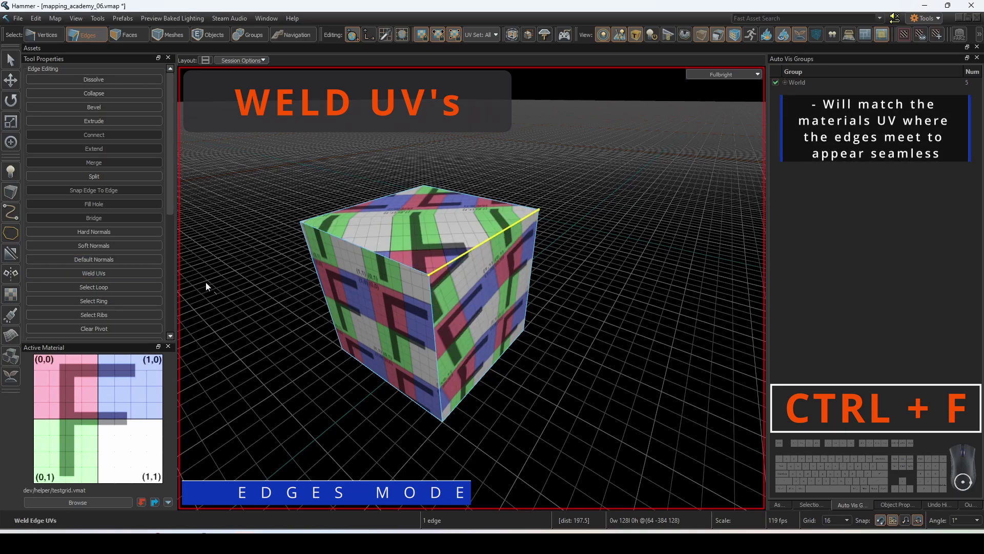
left_click(399, 264)
left_click(103, 273)
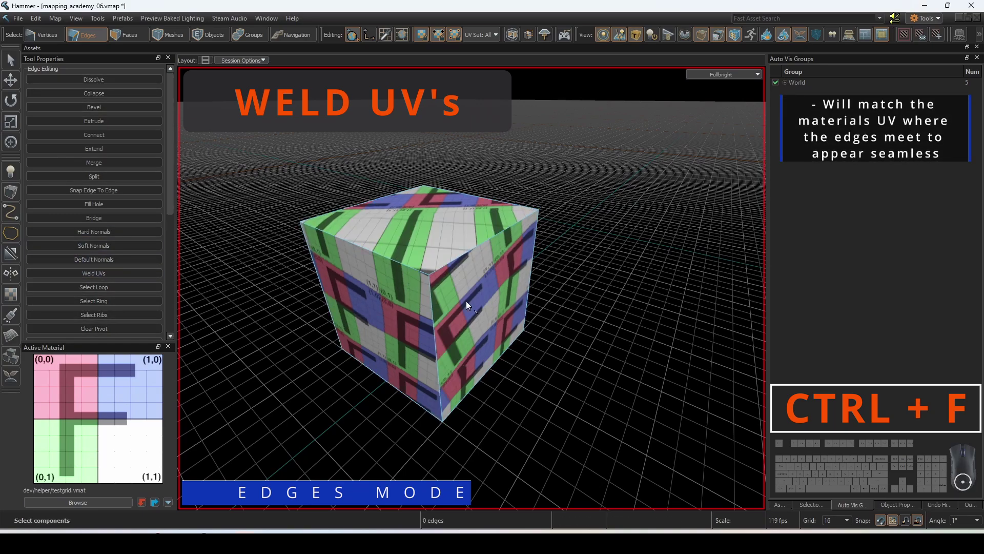
left_click(436, 303)
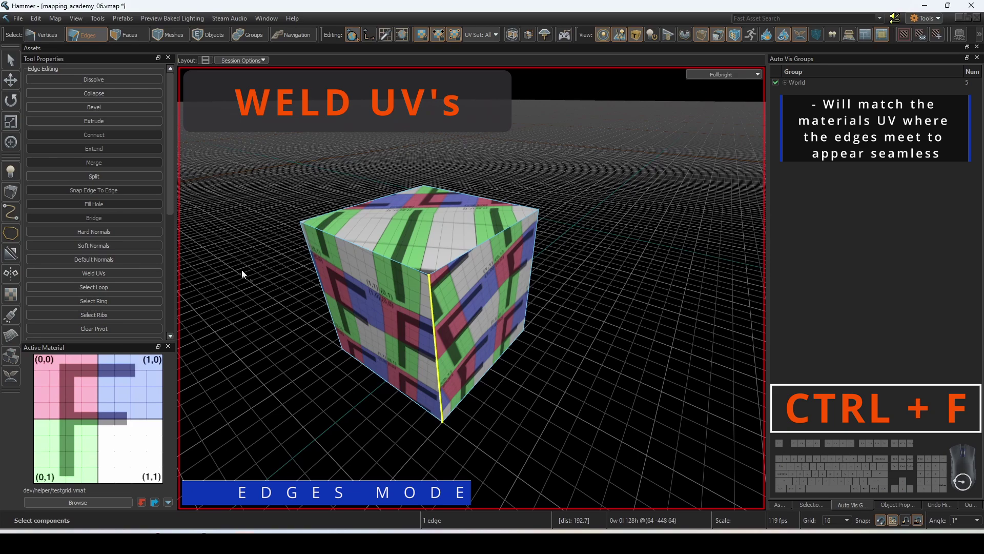
left_click(127, 273)
- Select the three edges meeting at the cube's near top corner, weld their UVs together, and clear the selection
left_click(451, 260)
left_click(416, 269, "shift")
left_click(433, 295, "shift")
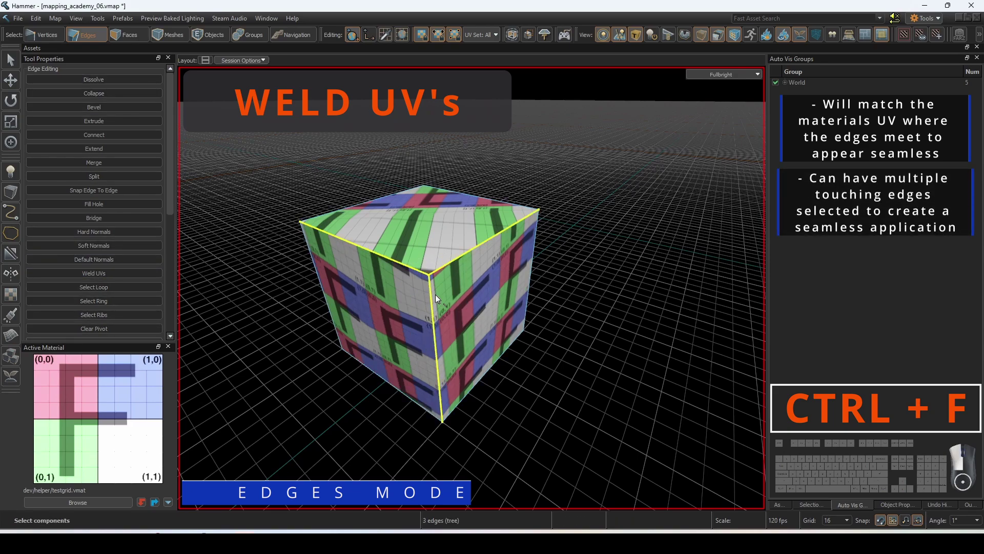
left_click(106, 270)
left_click(225, 251)
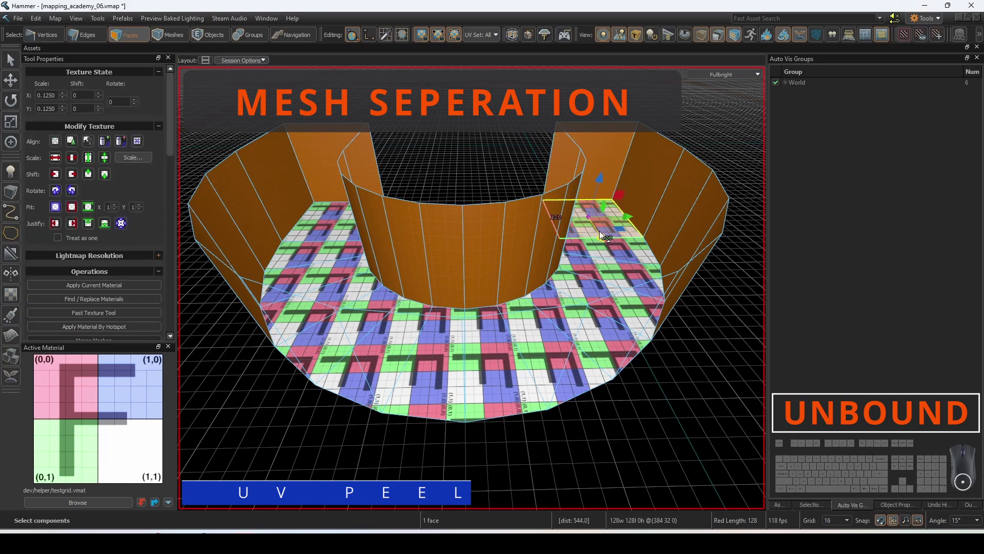
- Extract the curved structure's floor faces into a separate mesh, and select the floor and wall meshes in turn
left_click_drag(586, 254, 331, 256)
left_click(485, 263, "ctrl")
key("alt+n")
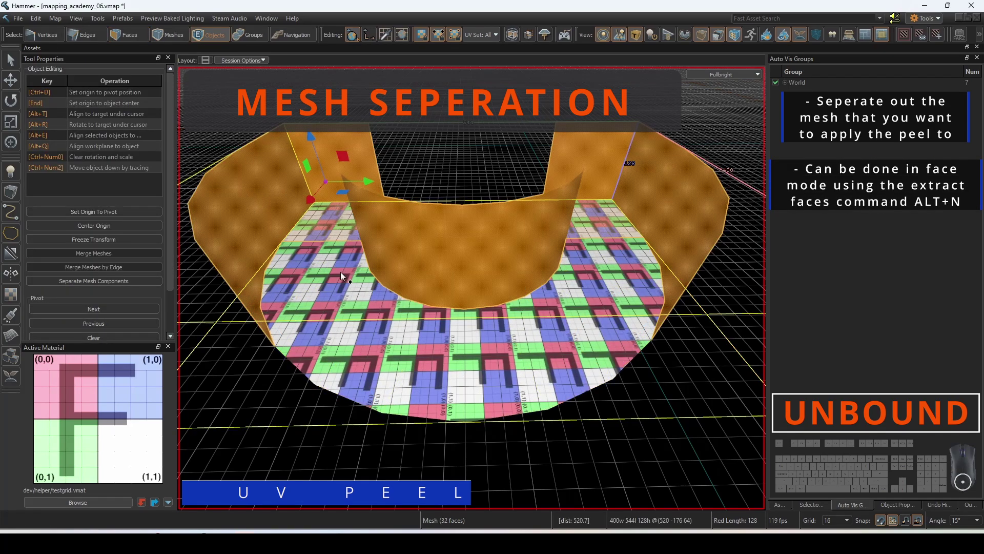
left_click(340, 272)
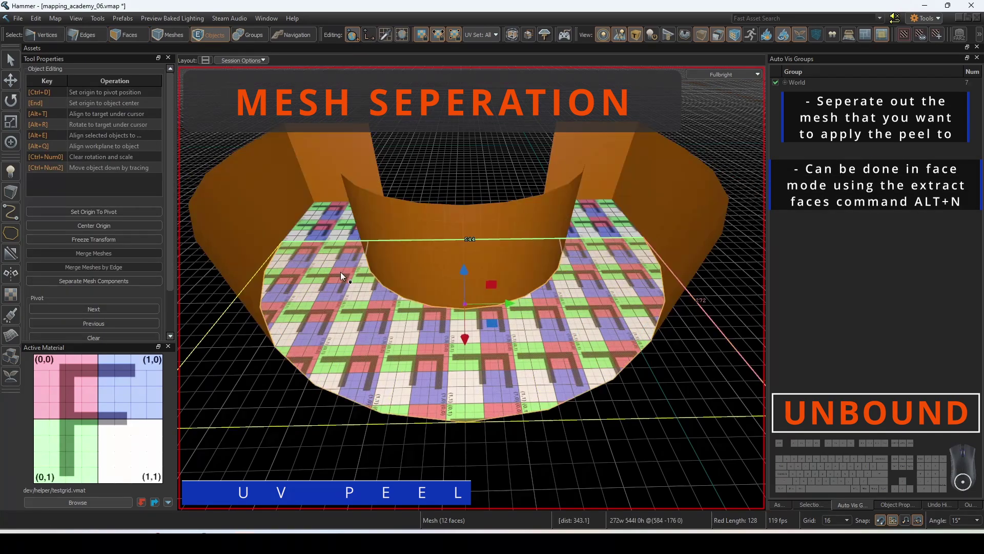
left_click(325, 200)
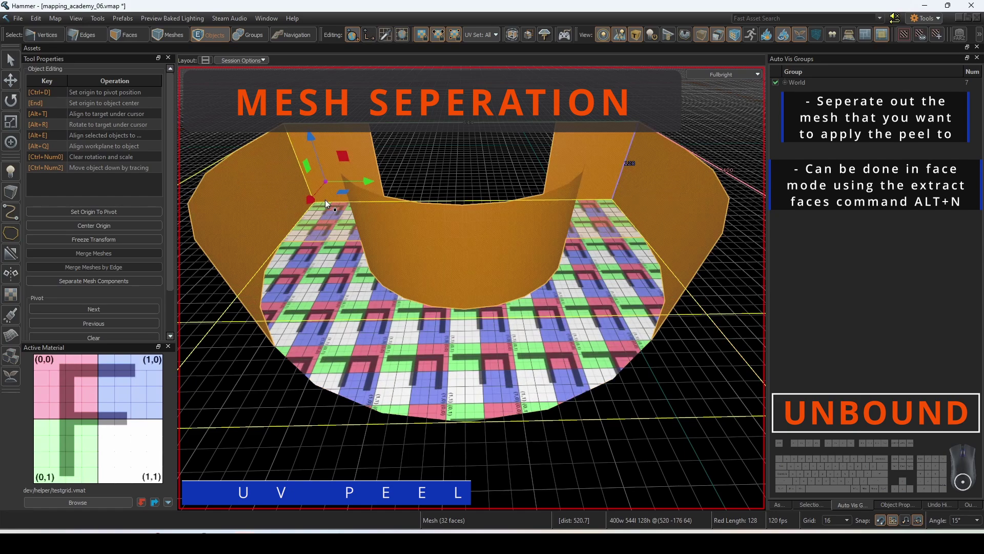
- Select the edge loop along the floor mesh's inner curve and UV peel the floor with U Axis as primary
left_click(530, 146)
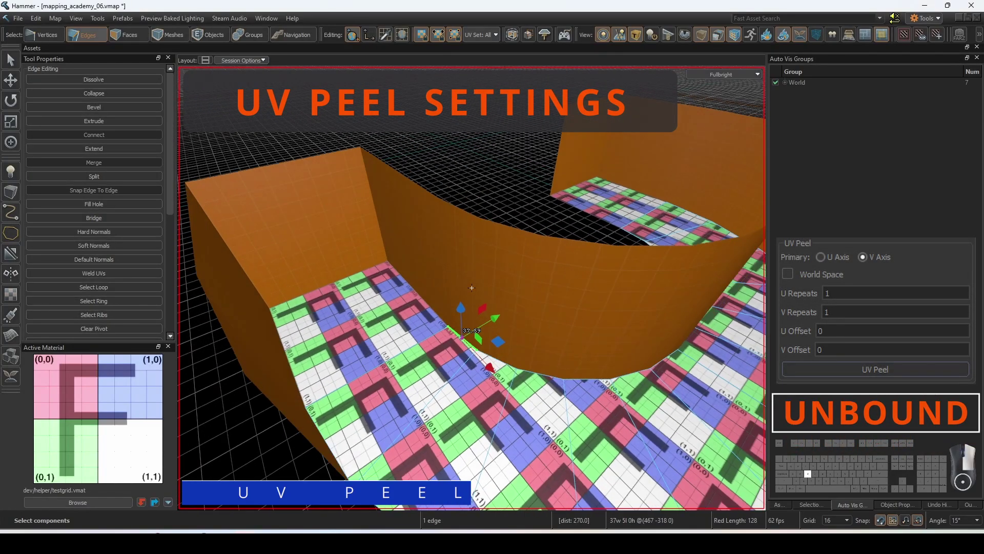
right_click_drag(472, 288, 471, 288)
double_click(488, 332, "shift")
key("a")
right_click_drag(487, 333, 472, 288)
key("s")
scroll(101, 331, "down", 6)
scroll(98, 307, "down", 2)
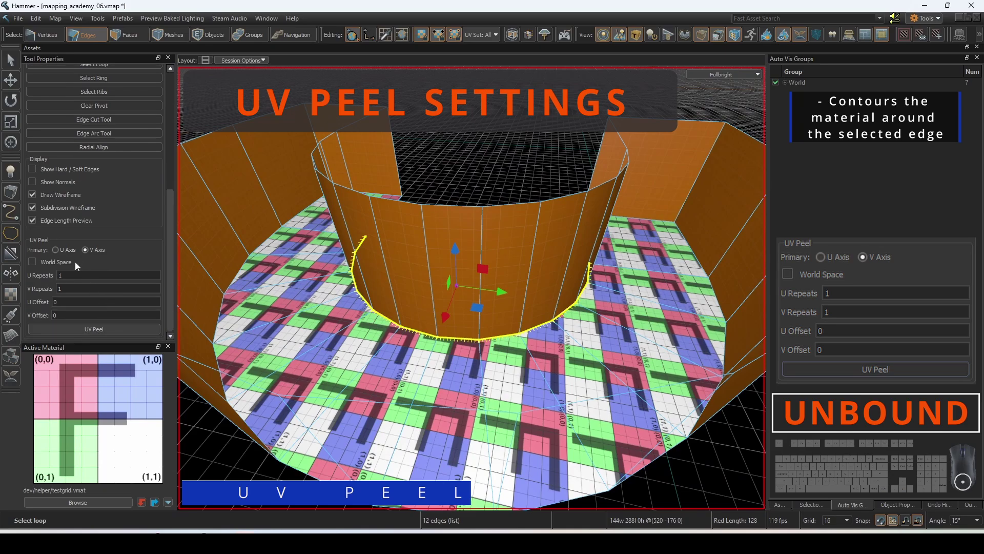
left_click(64, 251)
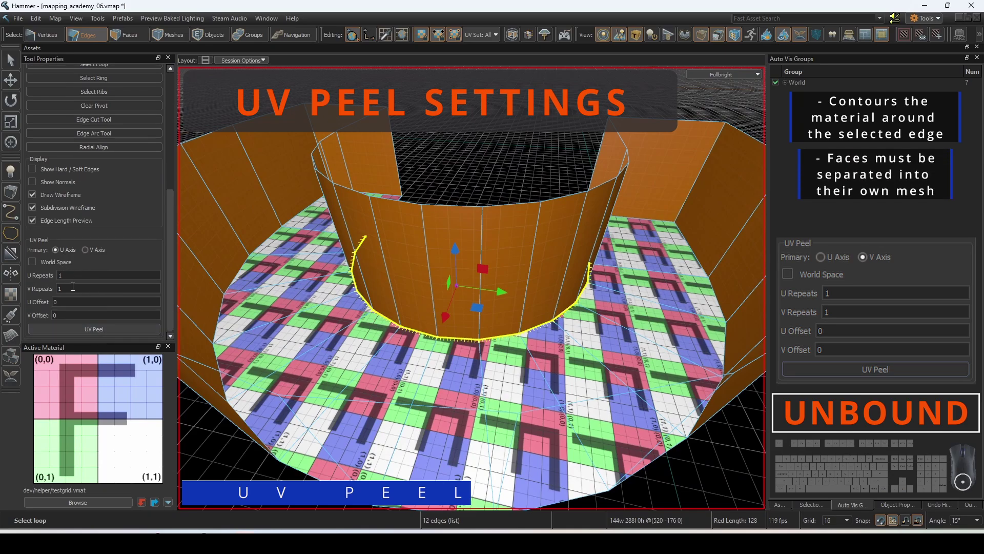
left_click(81, 329)
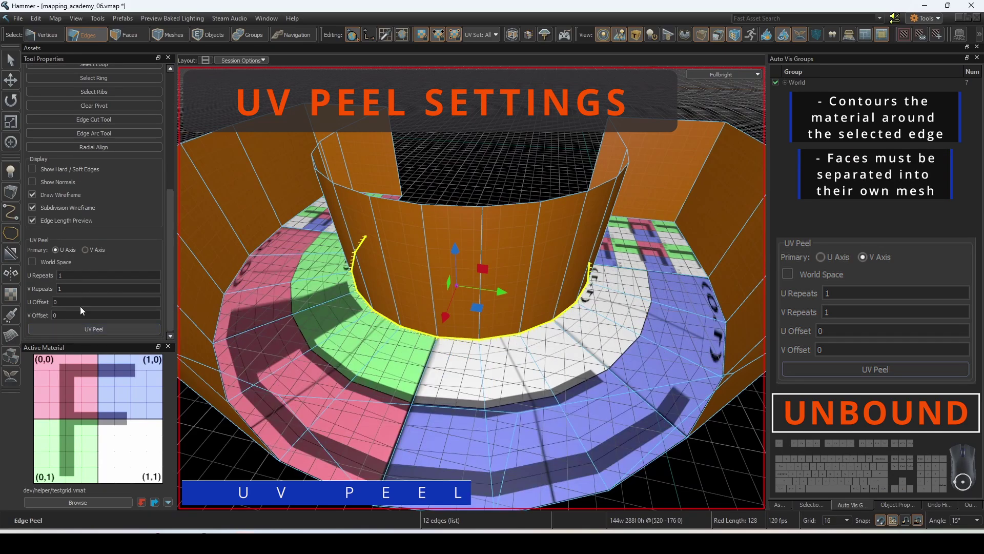
- UV peel the floor with V Axis as primary, and peel it again with U Repeats set to 2
left_click(88, 251)
left_click(89, 329)
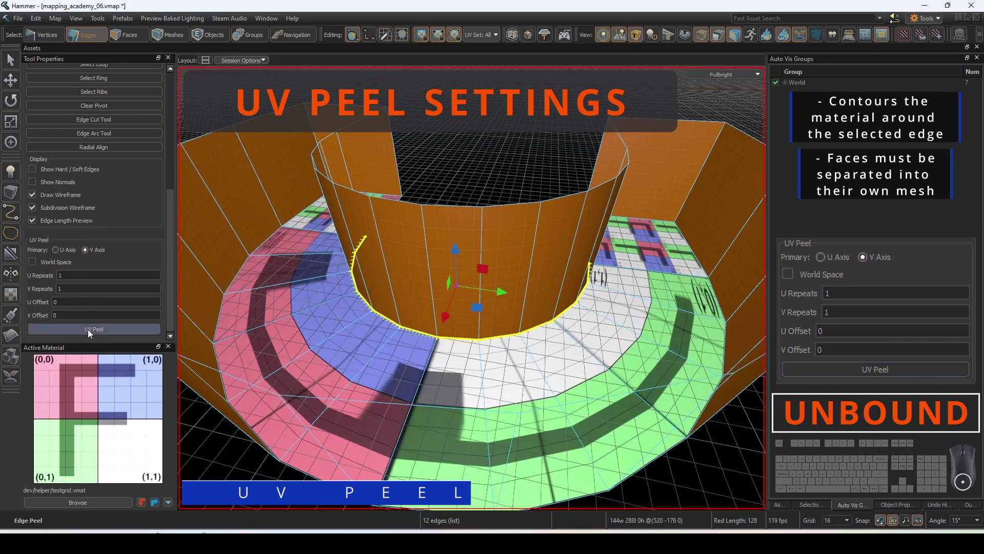
left_click(73, 275)
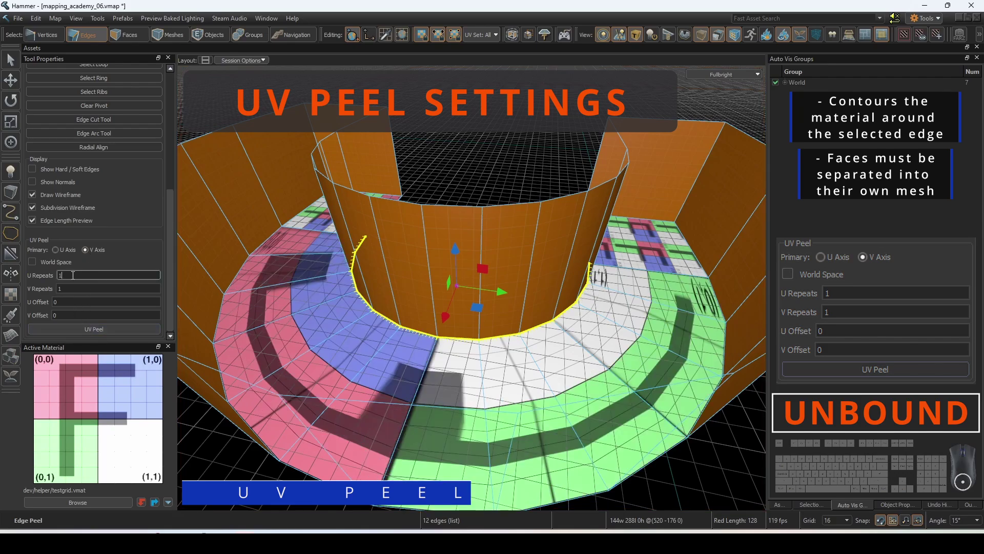
left_click(83, 327)
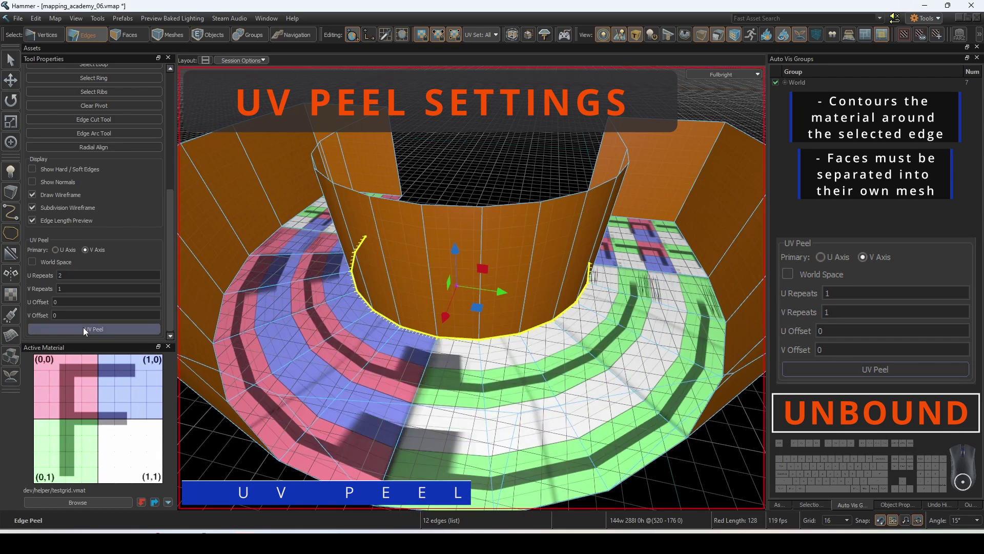
- Set U Repeats to 1 and UV peel the floor with V Repeats at 2 and again at 3
left_click(77, 275)
key("BackSpace")
type("1")
left_click(73, 288)
key("BackSpace")
type("2")
left_click(75, 300)
left_click(79, 325)
left_click(78, 290)
key("BackSpace")
type("3")
left_click(80, 326)
- UV peel the floor with a U Offset of 128 and 64, and reset the offset to 0
left_click(67, 301)
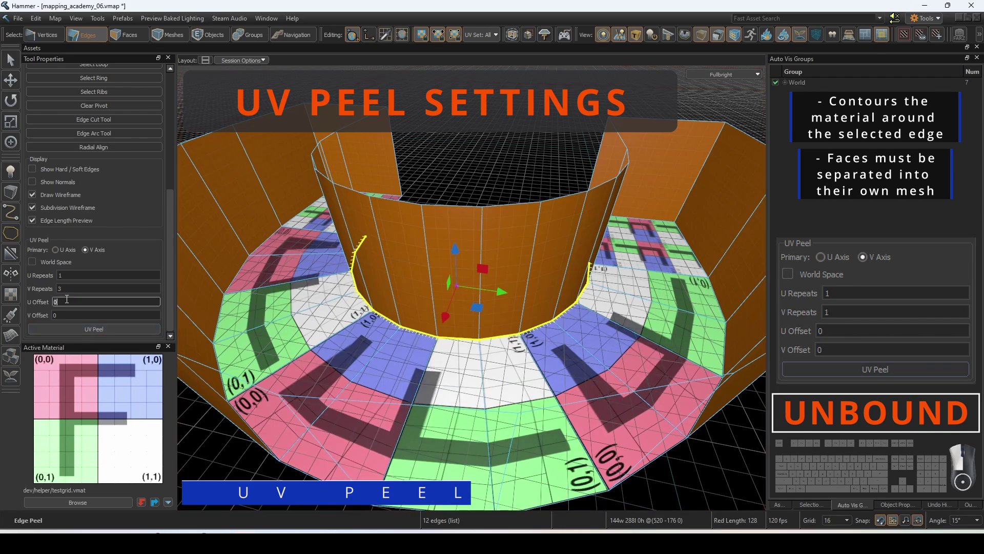
key("BackSpace")
type("128")
left_click(68, 325)
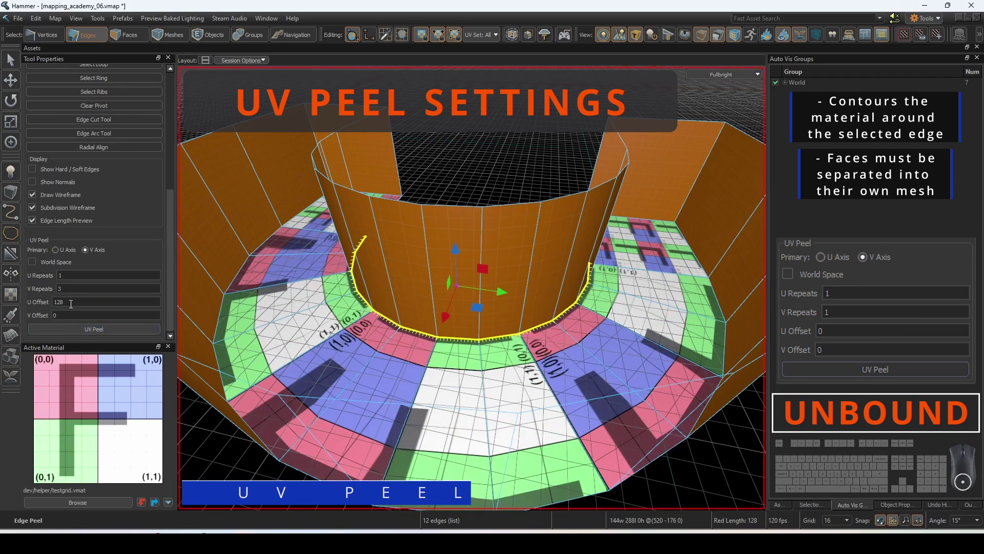
double_click(71, 304)
type("64")
left_click(72, 324)
double_click(70, 304)
type("0")
left_click(70, 326)
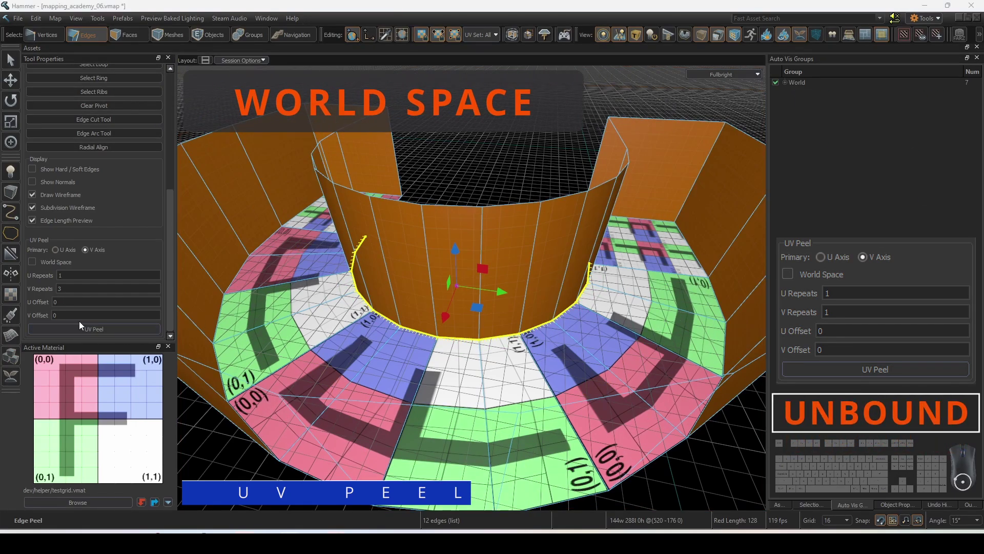
- UV peel the floor in World Space, set V Repeats to 1 and peel again, and repeat with U Axis as primary
left_click(57, 262)
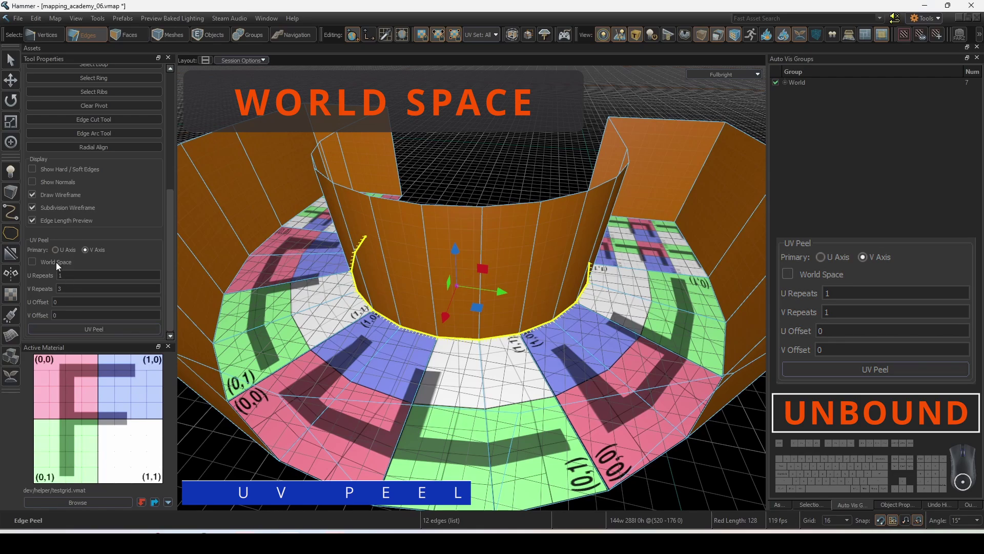
left_click(67, 325)
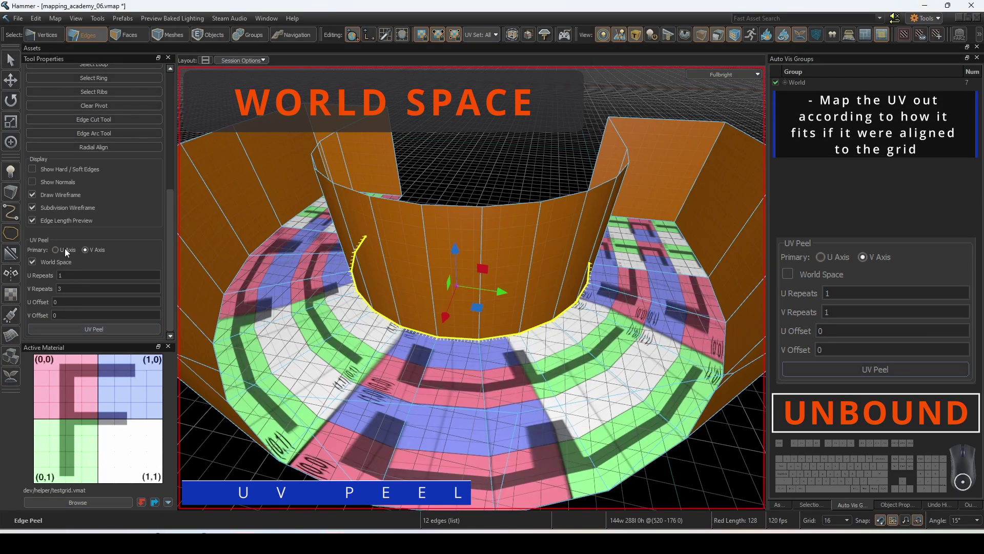
double_click(67, 288)
type("1")
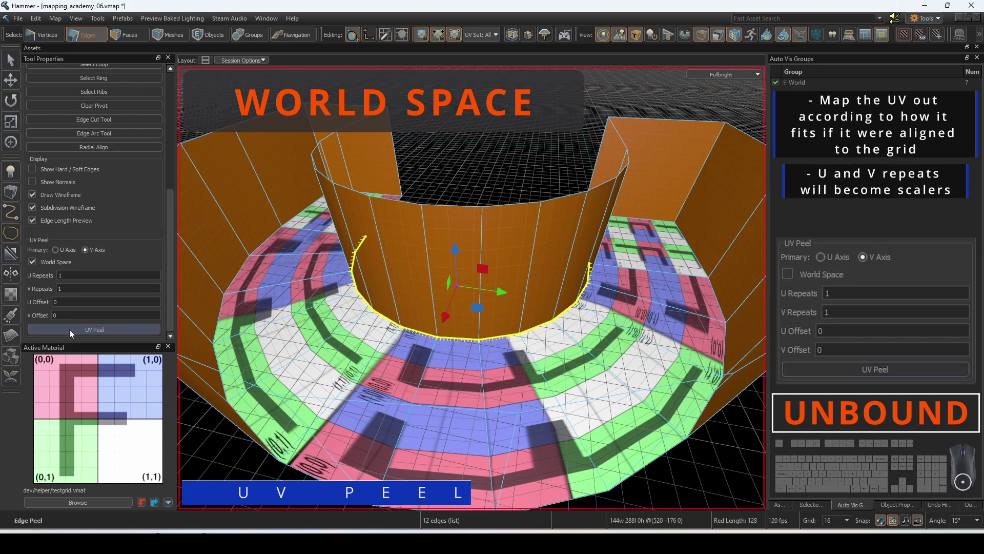
left_click(69, 329)
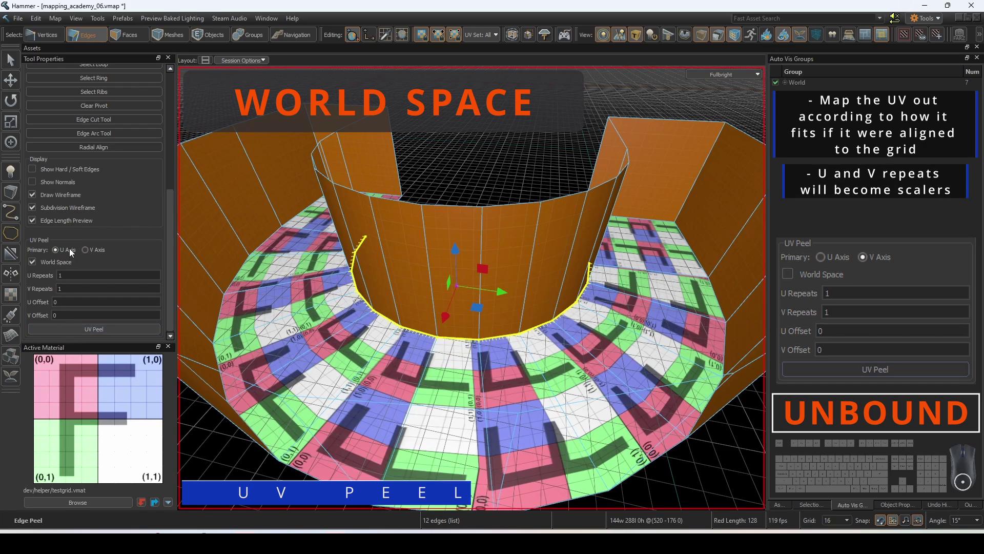
left_click(68, 326)
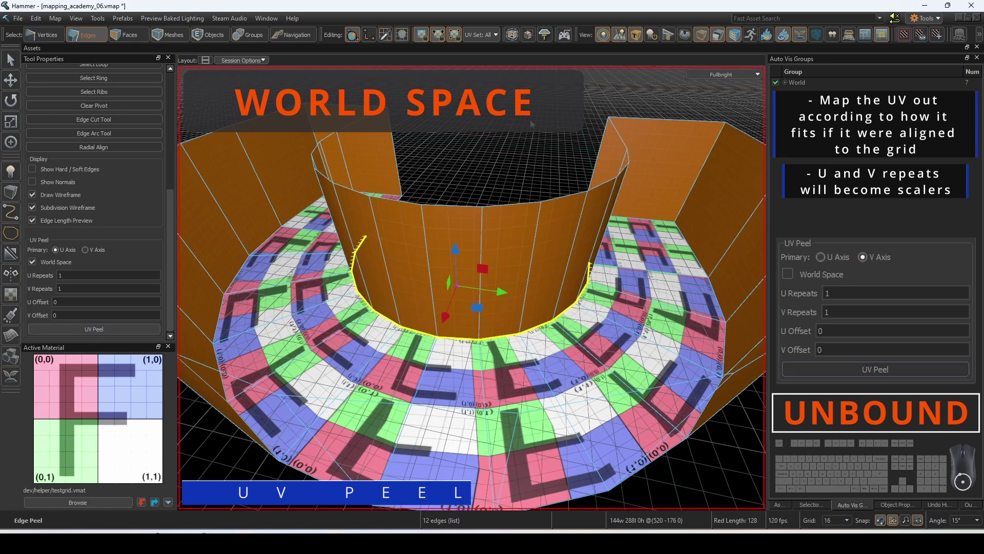
left_click(578, 125)
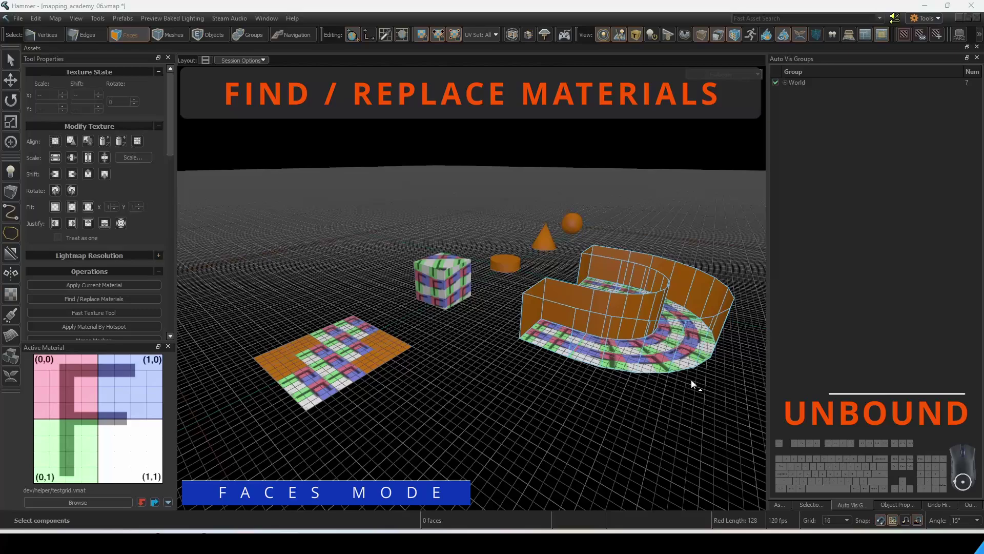
- Sample the curved structure's orange wall material and mark every face using it with Find / Replace Materials
left_click(572, 287)
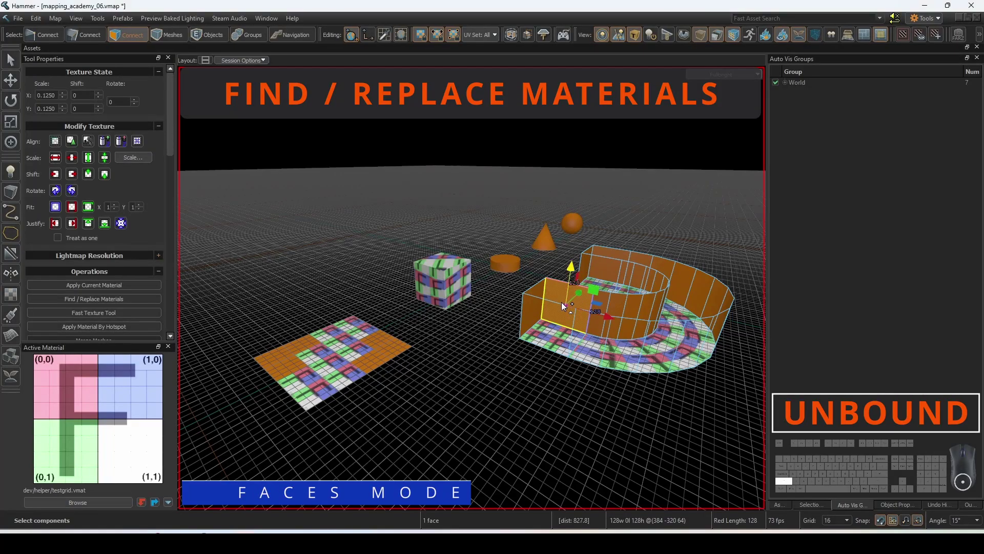
right_click(561, 303, "alt")
left_click(55, 300)
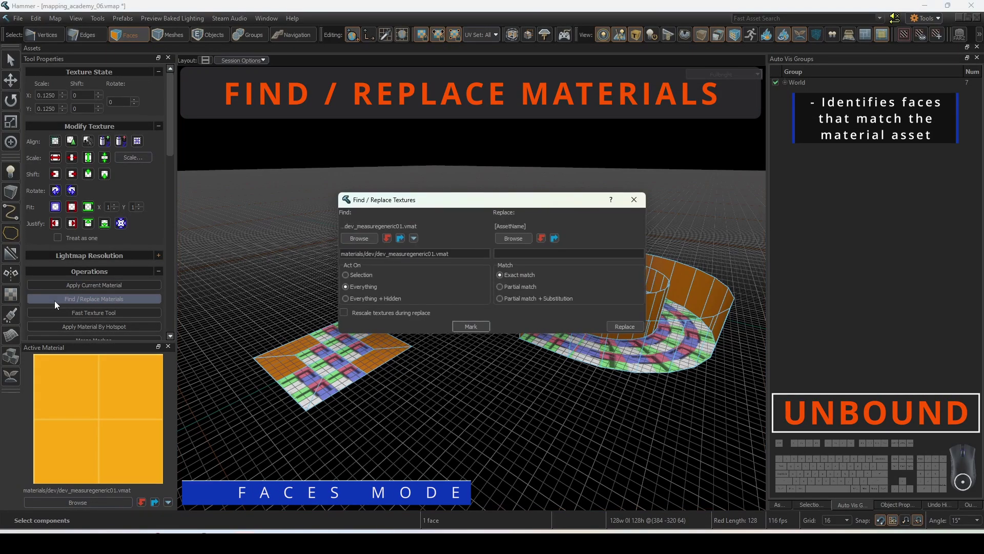
left_click(462, 328)
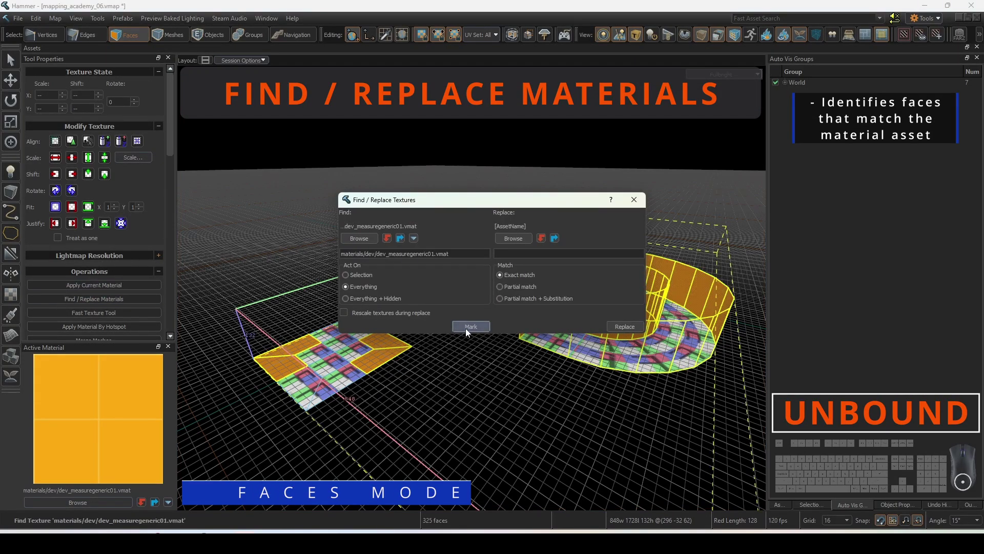
- Replace dev_measuregeneric01.vmat everywhere with materials/dev/reflectivity_30.vmat, using an exact match
left_click(506, 239)
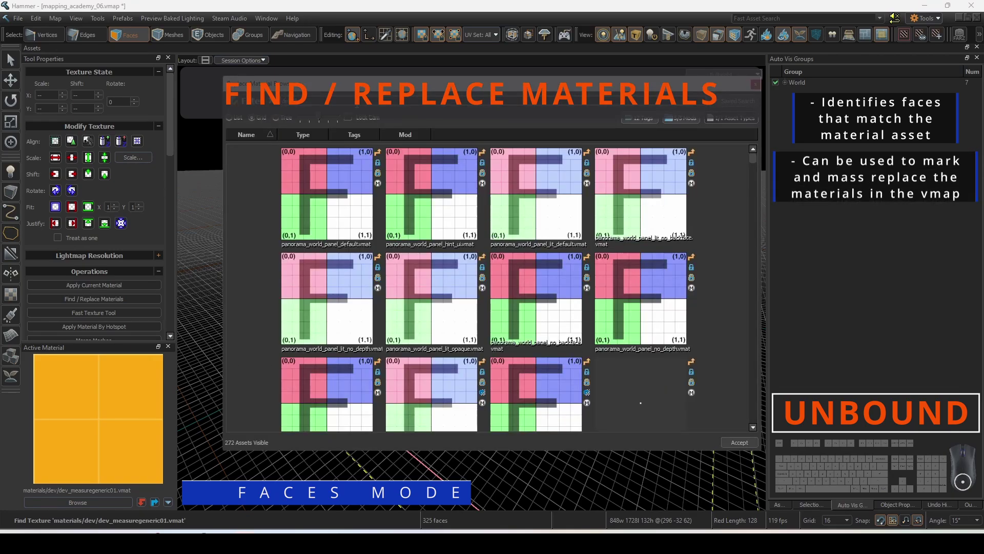
type("3")
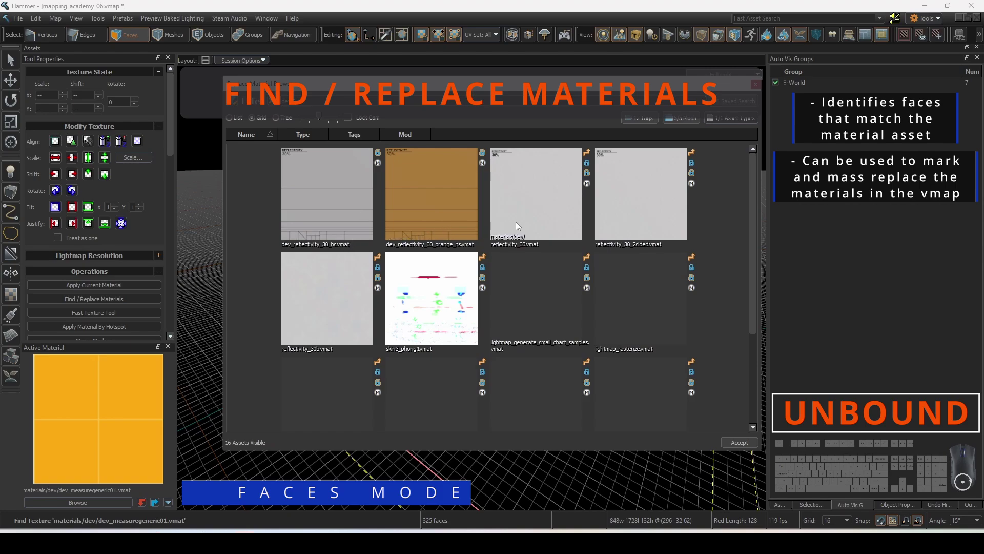
double_click(517, 222)
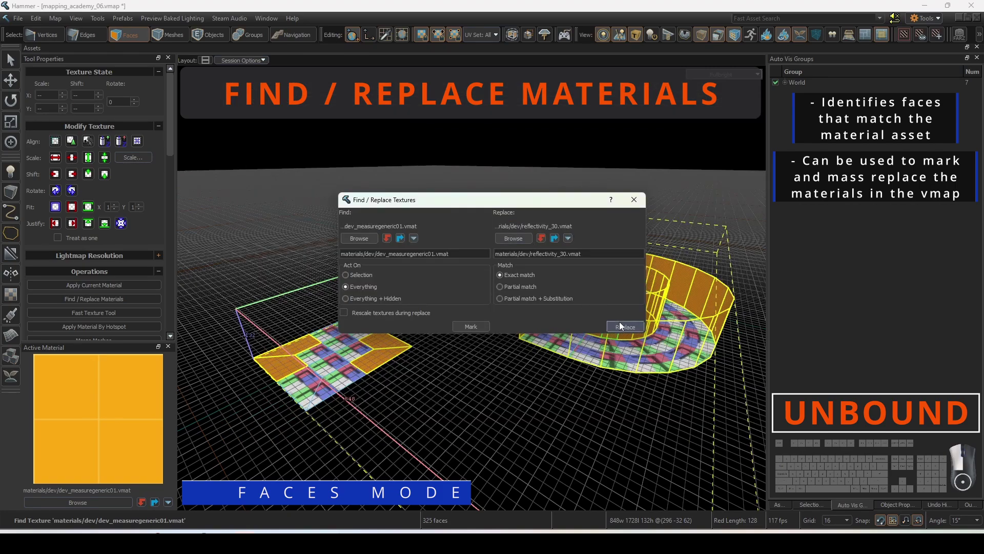
left_click(621, 326)
left_click(490, 282)
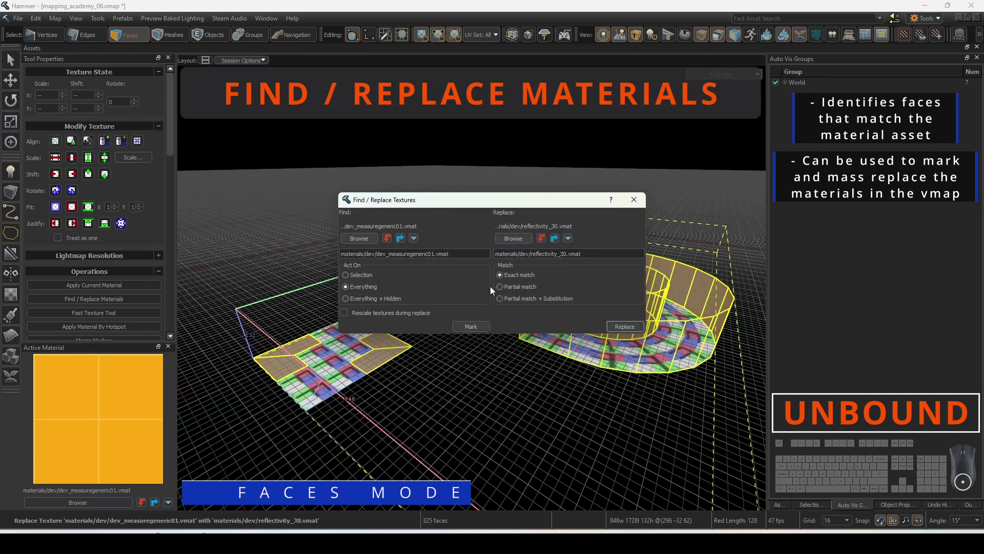
left_click(628, 204)
key("a")
right_click_drag(626, 204, 681, 185)
right_click_drag(472, 288, 490, 310)
left_click(401, 327)
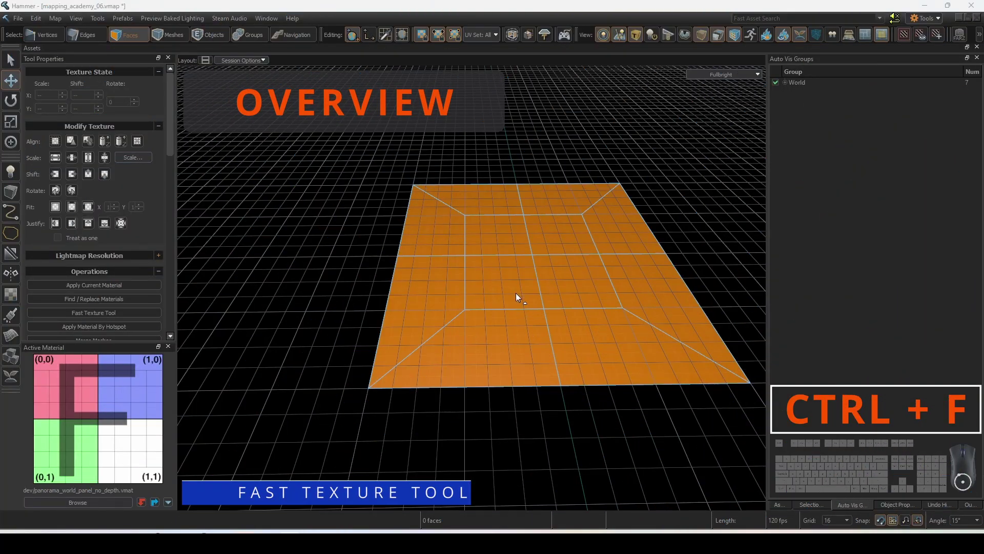
- Apply the active material with the Fast Texturing Tool to one inner square face, and to all four central faces together
left_click(515, 297)
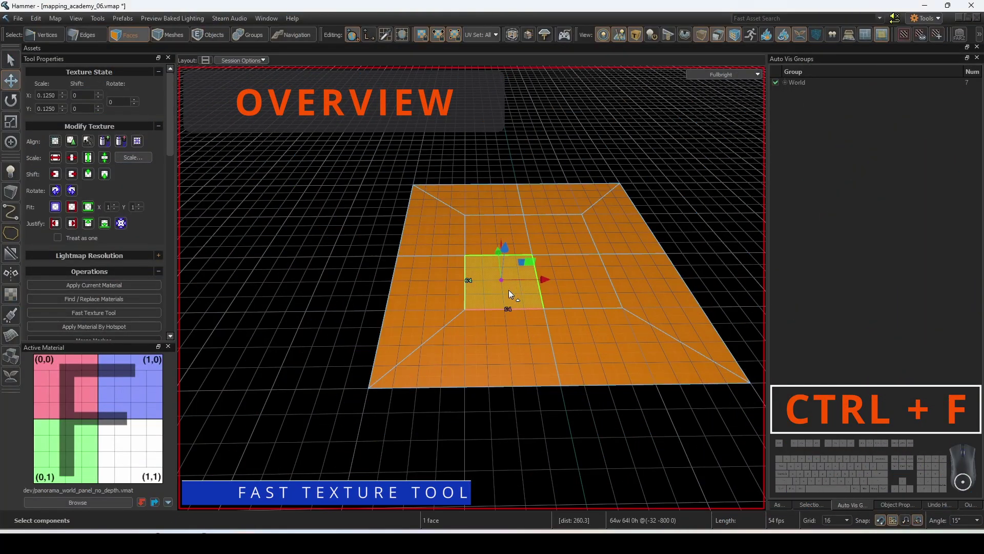
key("ctrl+f")
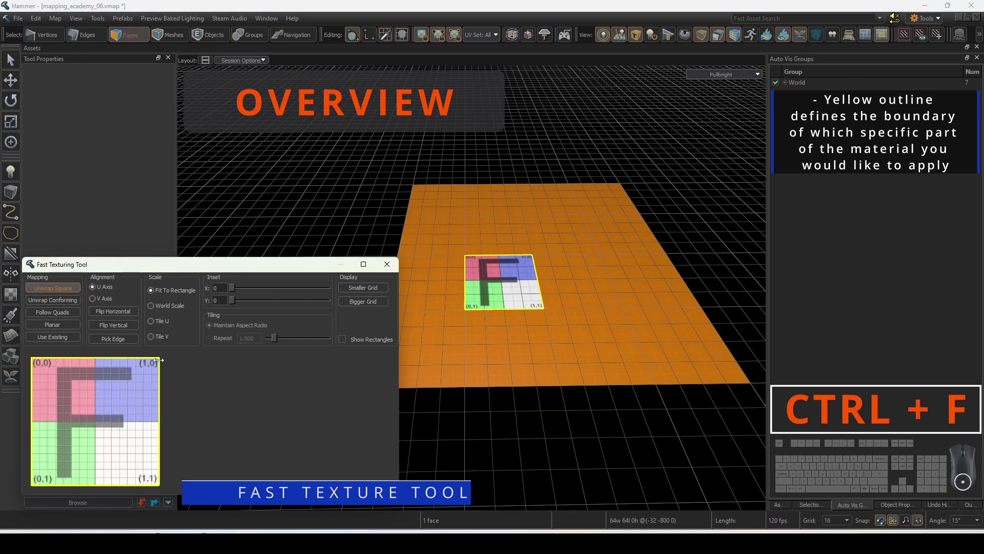
left_click(387, 267)
mouse_move(515, 242)
left_mouse_down()
mouse_move(564, 262)
mouse_move(567, 244)
left_mouse_up()
key("ctrl+f")
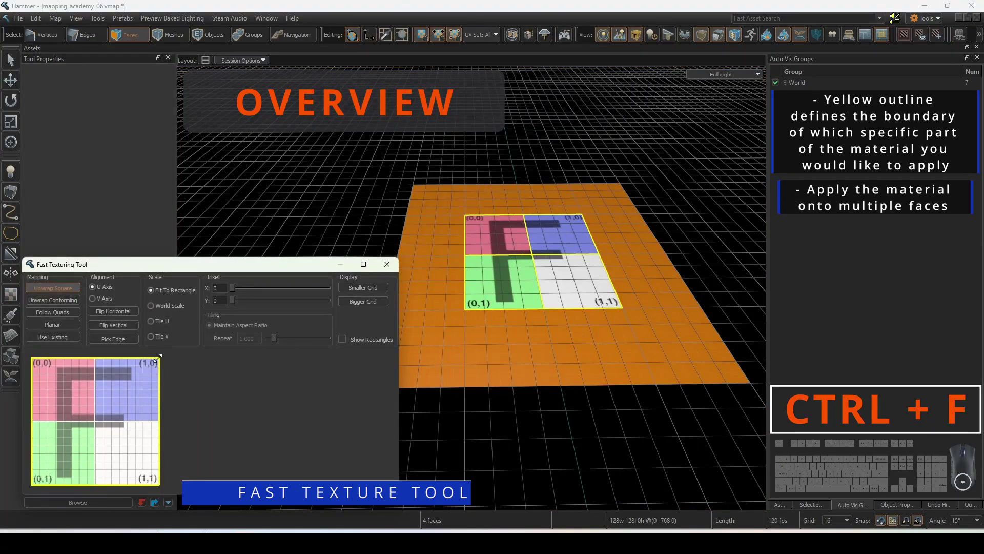
- Shrink the UV boundary to the (1,0) quadrant, restore it to the full texture, and make the display grid finer and then coarser
mouse_move(156, 360)
left_mouse_down()
mouse_move(130, 375)
mouse_move(97, 423)
mouse_move(149, 372)
left_mouse_up()
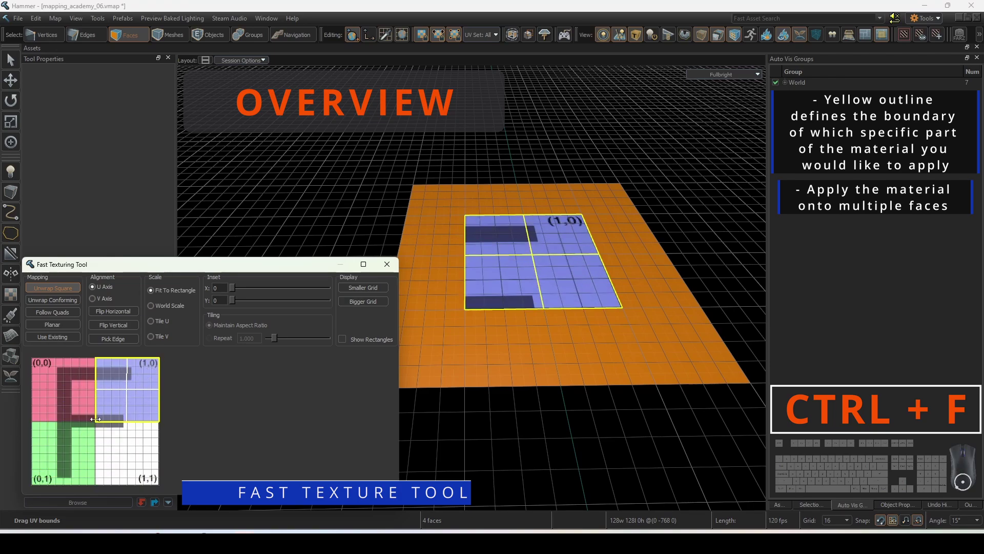
left_click_drag(97, 419, 28, 486)
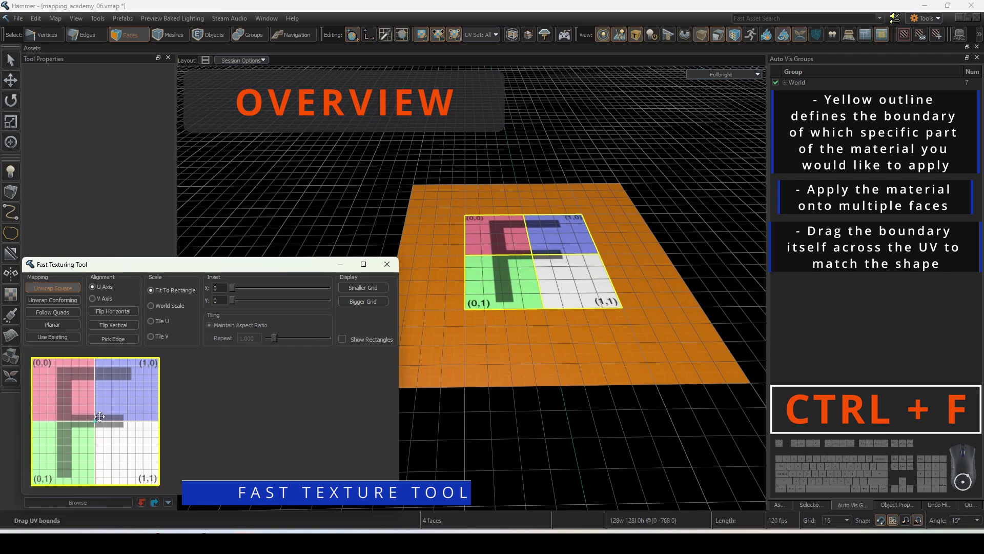
left_click(349, 289)
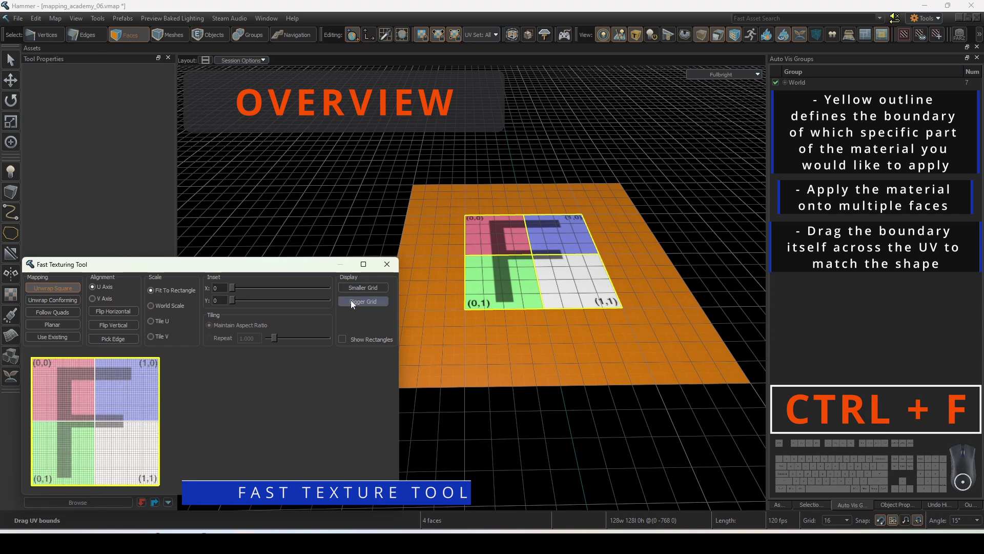
left_click(350, 301)
left_click(351, 300)
left_click(351, 301)
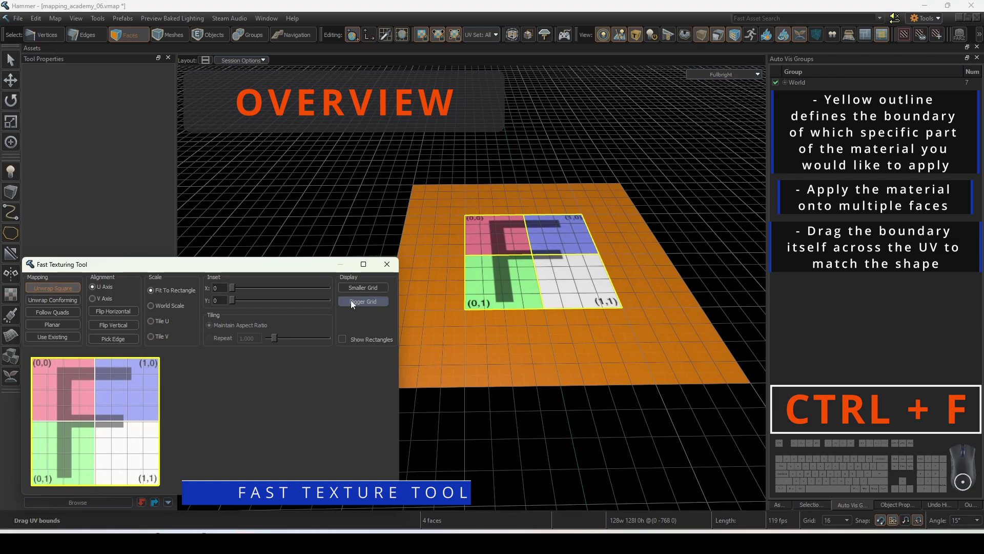
left_click(387, 264)
left_click(315, 239)
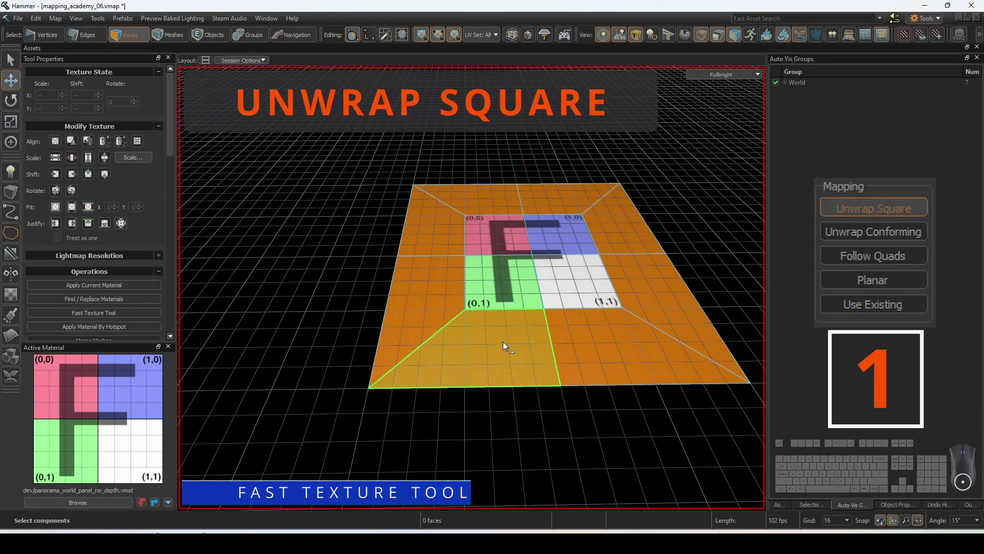
- Fast-texture the near-left trapezoid face and the near-right one separately, using the Unwrap Square mapping
left_click(503, 341)
key("ctrl+f")
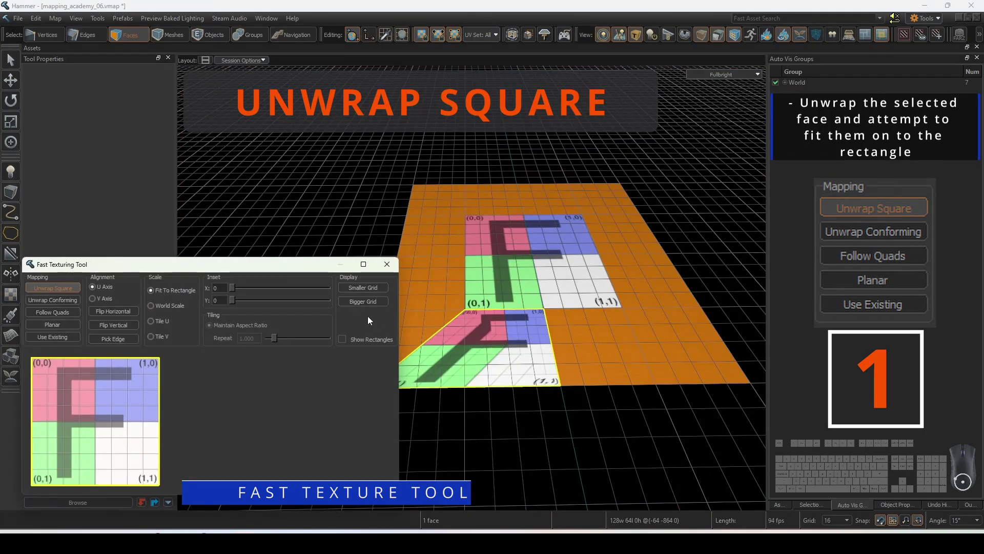
left_click(387, 264)
left_click(608, 374)
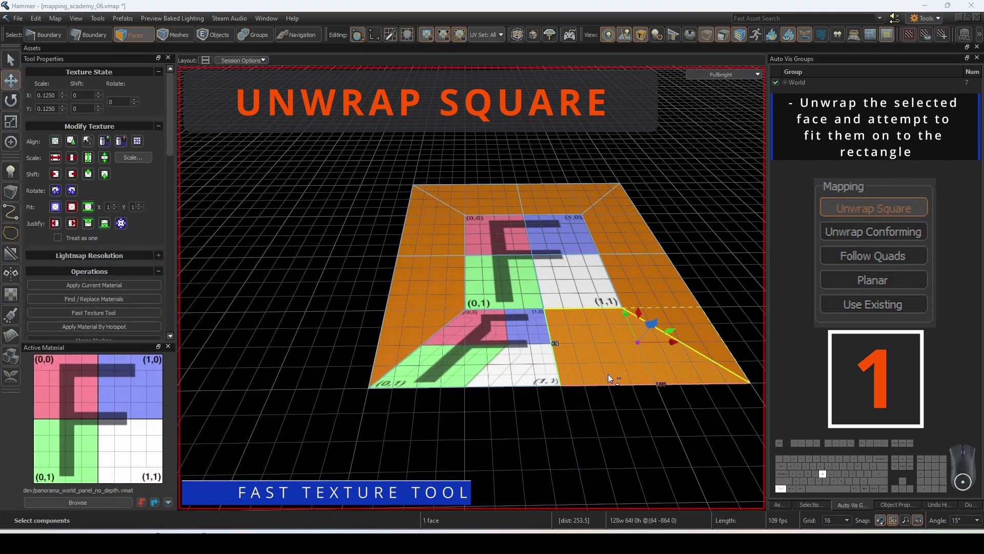
key("ctrl+f")
left_click(387, 264)
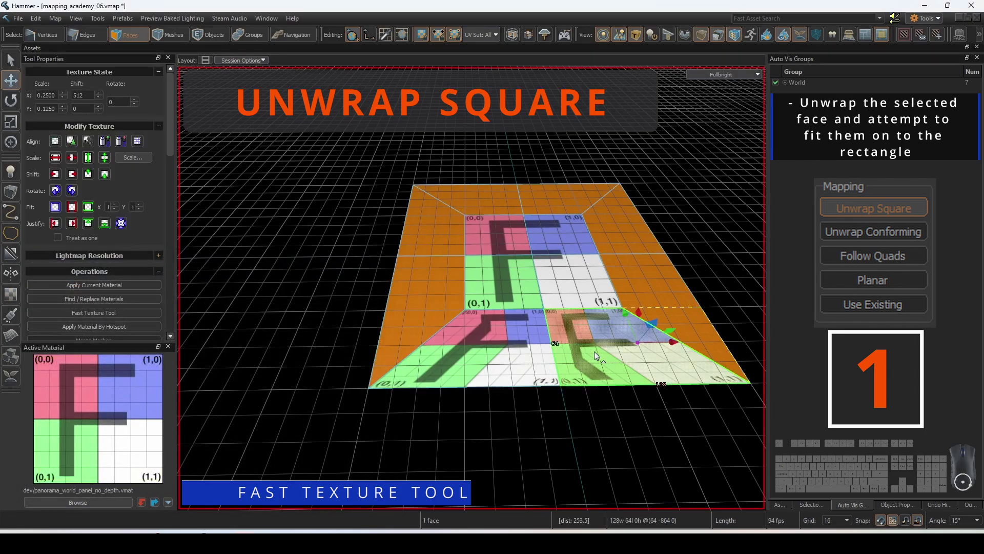
- Fast-texture the two near trapezoid faces together, and the two faces meeting at the near-left corner together, using Unwrap Square
left_click_drag(594, 352, 545, 351)
key("ctrl+f")
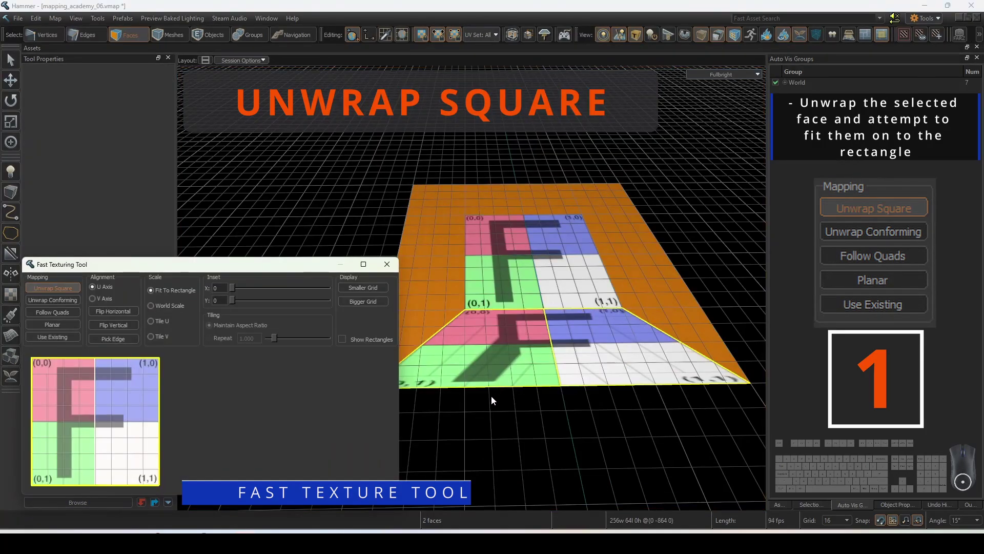
left_click(387, 265)
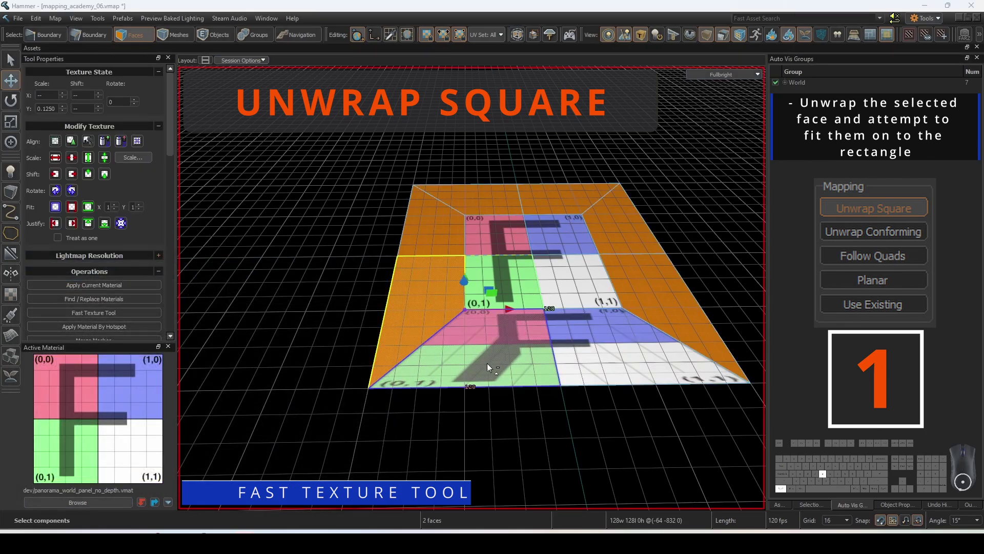
key("ctrl+f")
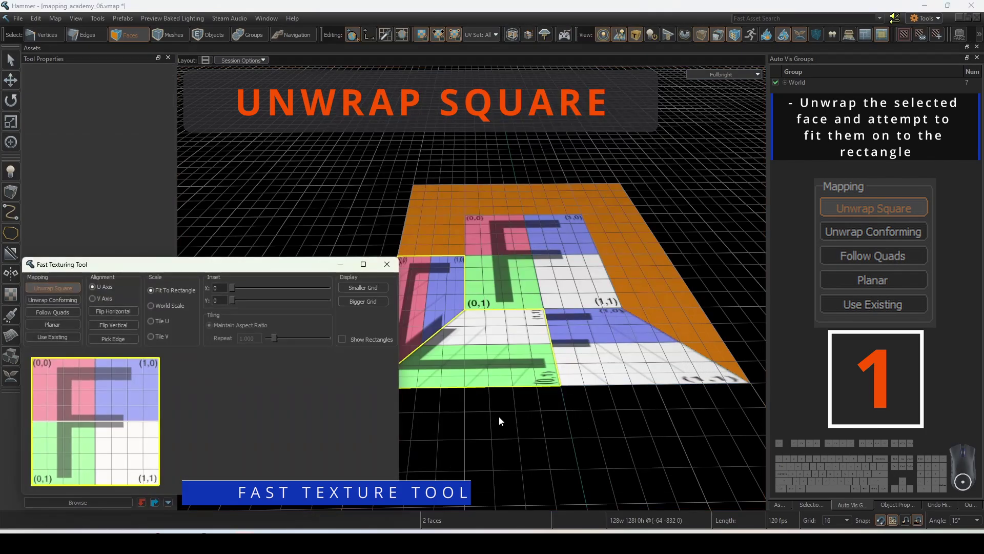
left_click(392, 263)
left_click(659, 407)
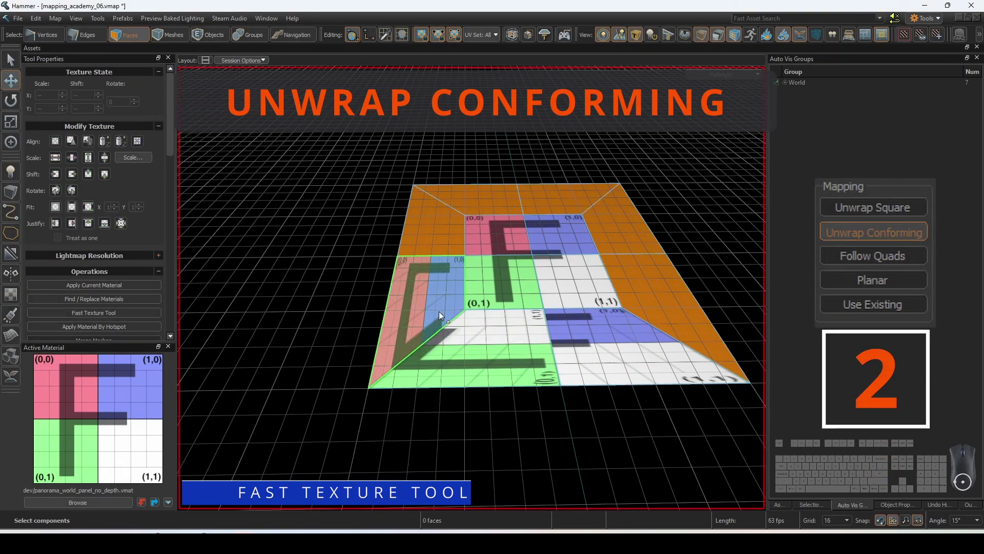
- Fast-texture the two near-left corner faces with Unwrap Conforming, comparing it against Unwrap Square before keeping Unwrap Conforming
left_click(438, 312)
left_click(460, 338, "ctrl")
key("ctrl+f")
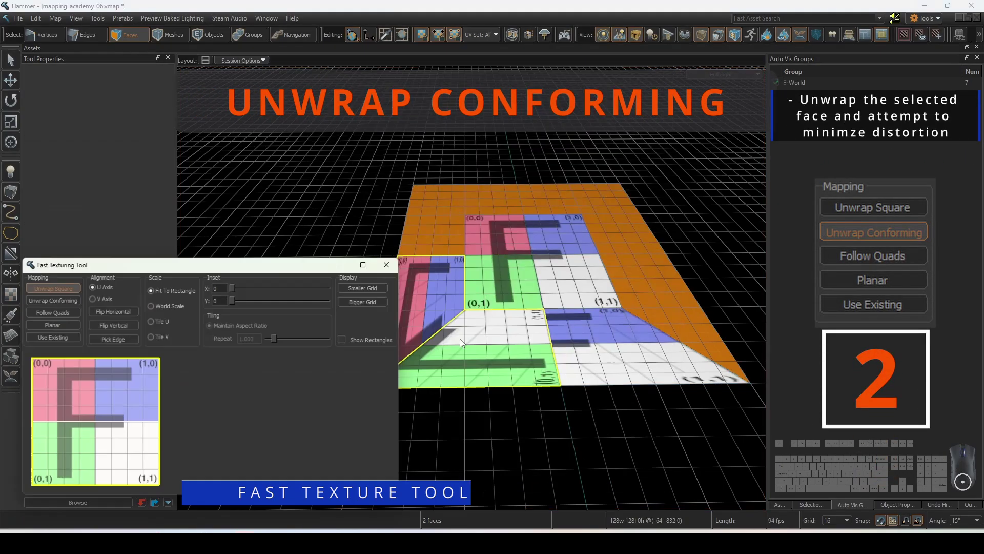
left_click(67, 303)
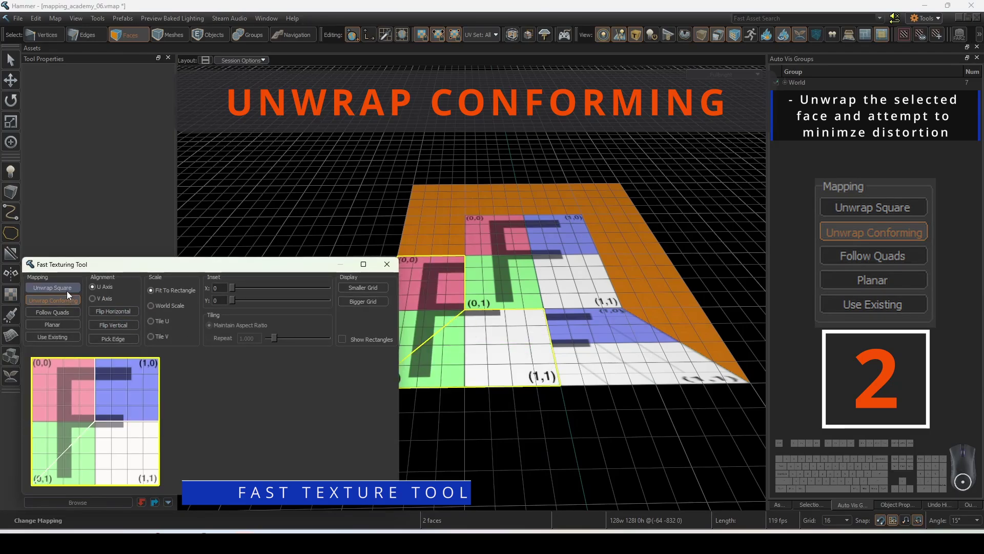
left_click(66, 291)
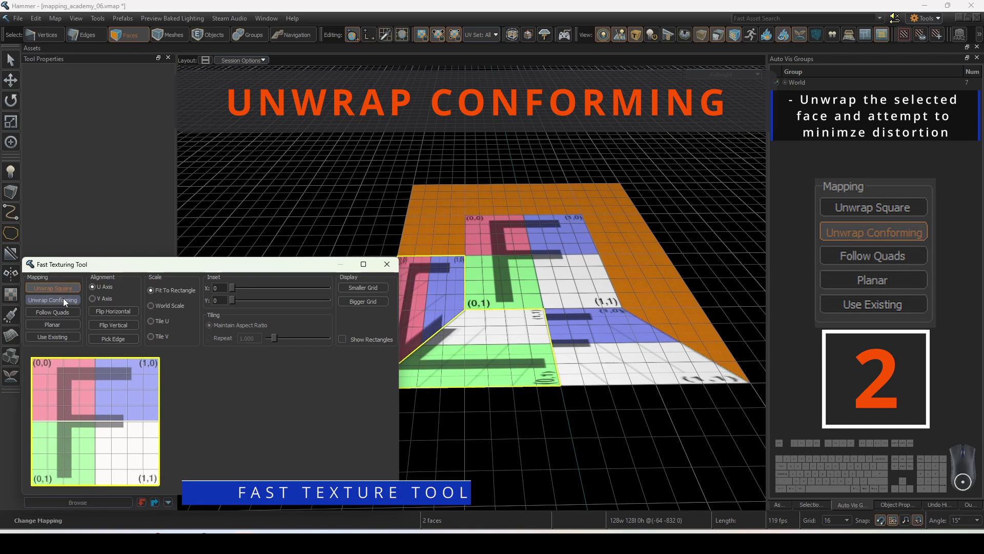
left_click(63, 301)
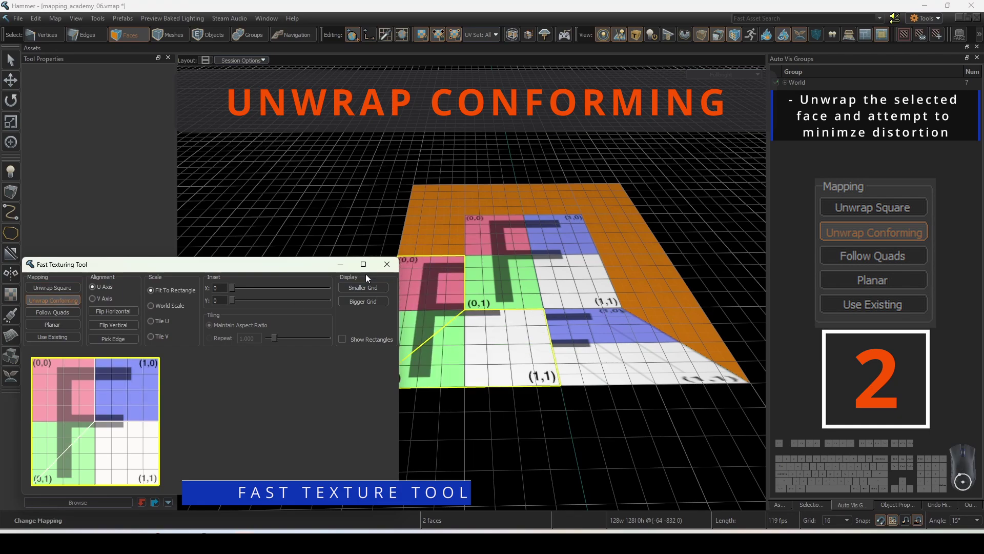
left_click(387, 264)
left_click(580, 414)
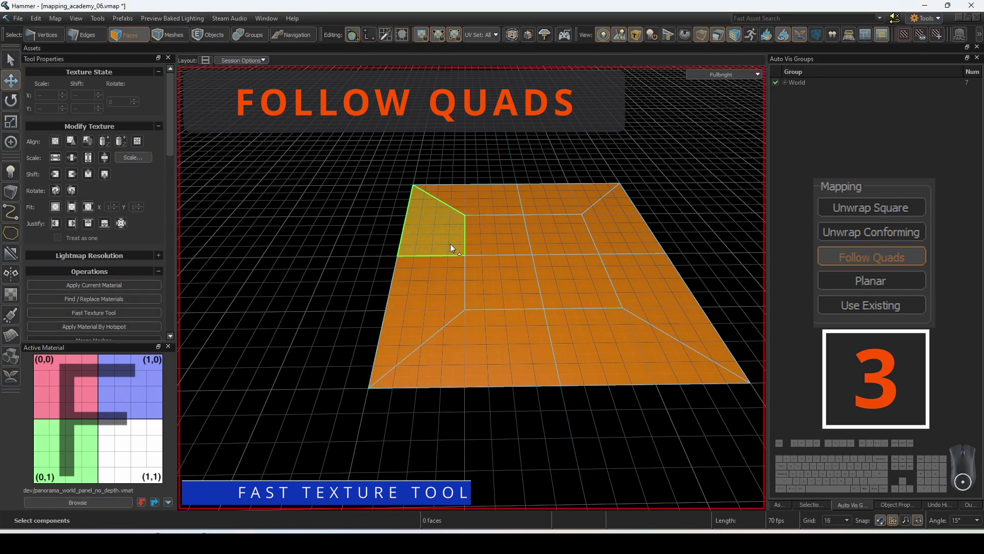
- Fast-texture the four inner squares and four left and right trapezoids with Follow Quads, comparing it with Unwrap Conforming and Unwrap Square
left_click_drag(450, 244, 654, 298)
key("shift+t")
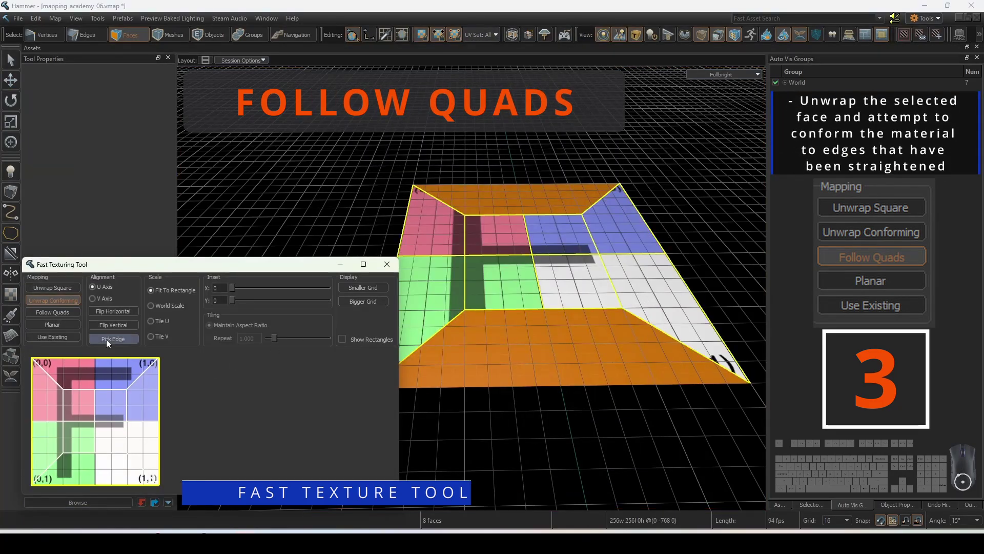
left_click(60, 311)
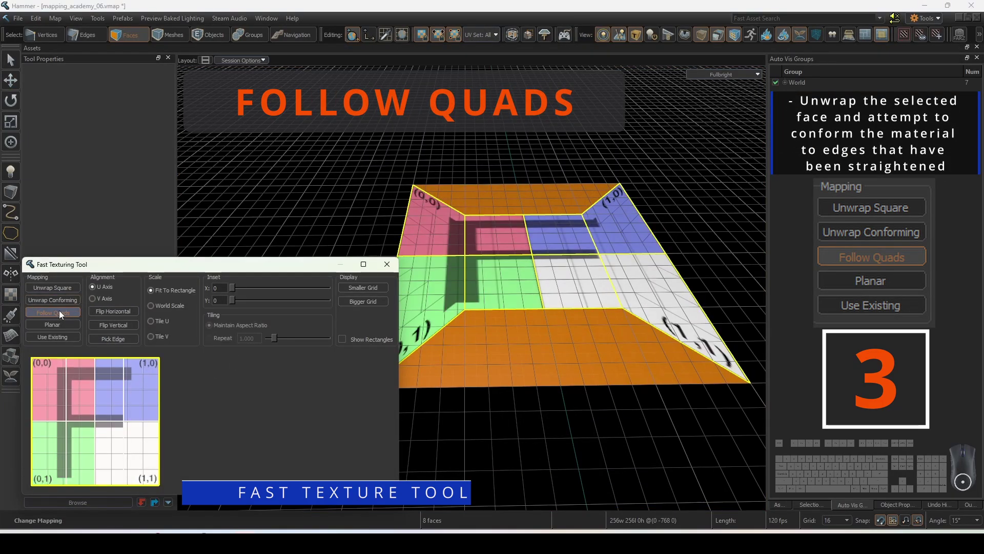
left_click(60, 301)
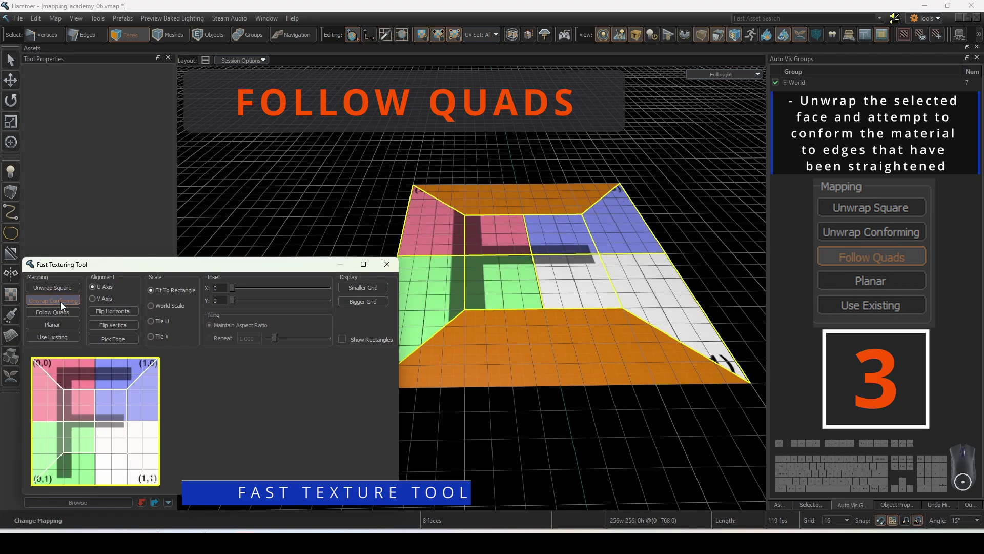
left_click(61, 315)
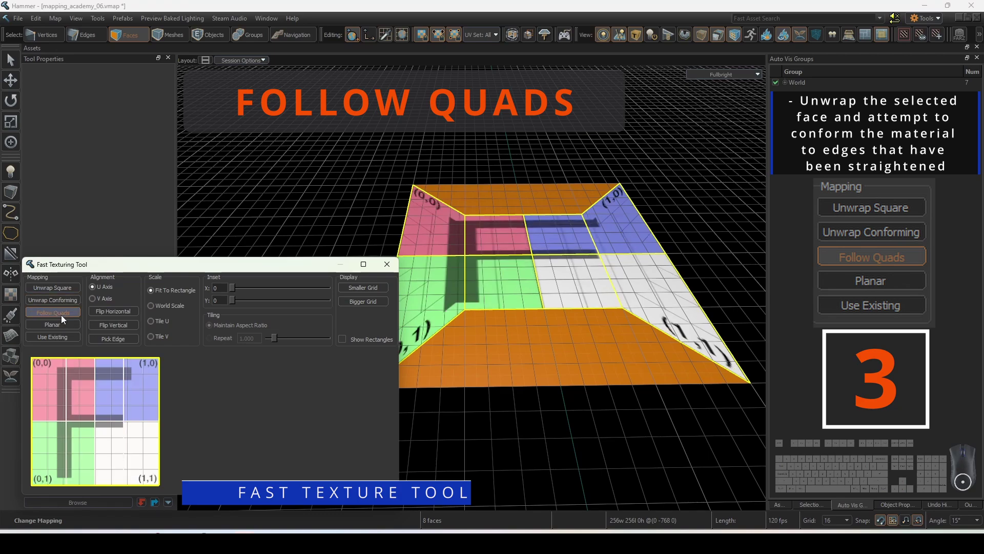
left_click(60, 286)
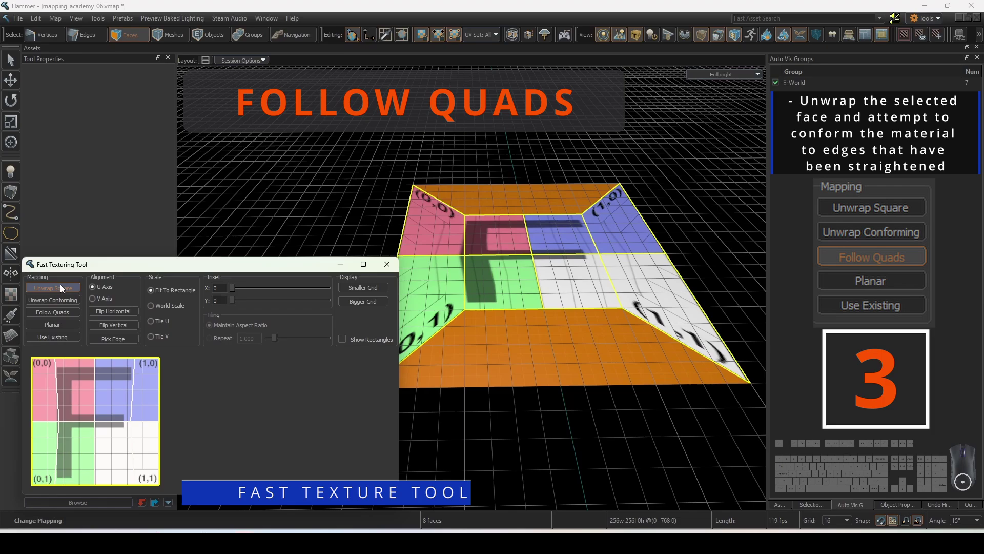
left_click(56, 315)
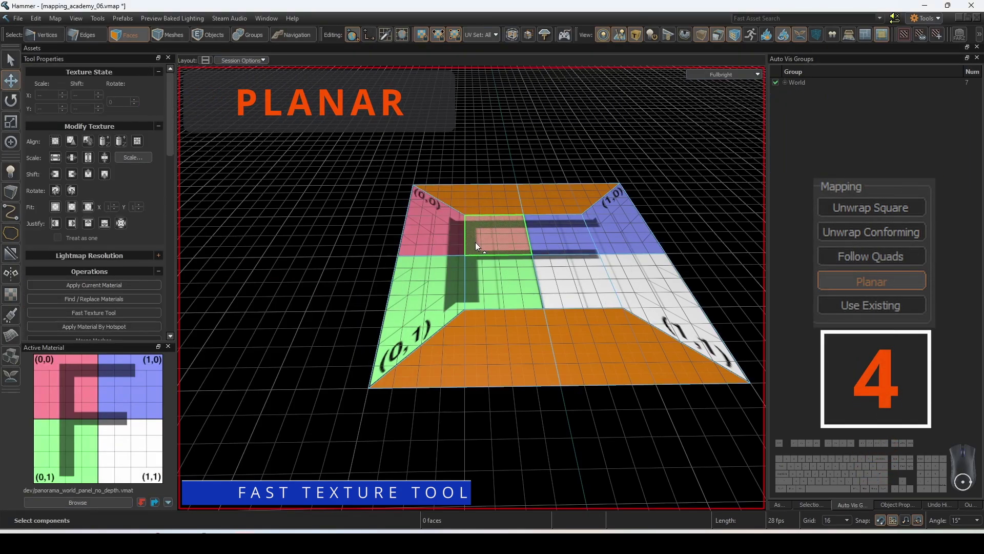
- Reselect the eight textured faces and apply the Planar mapping, comparing it with Use Existing
mouse_move(439, 240)
left_mouse_down()
mouse_move(617, 241)
mouse_move(453, 281)
left_mouse_up()
key("ctrl+g")
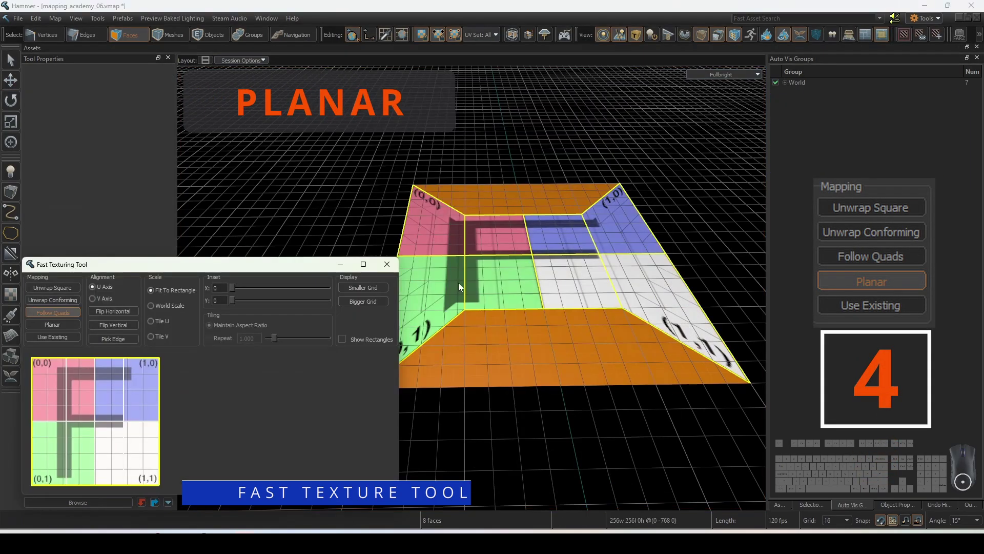
left_click(66, 339)
left_click(66, 325)
left_click(54, 336)
left_click(54, 327)
- Reproject the Planar mapping onto the eight faces from several different viewing angles
right_click_drag(494, 322, 569, 313)
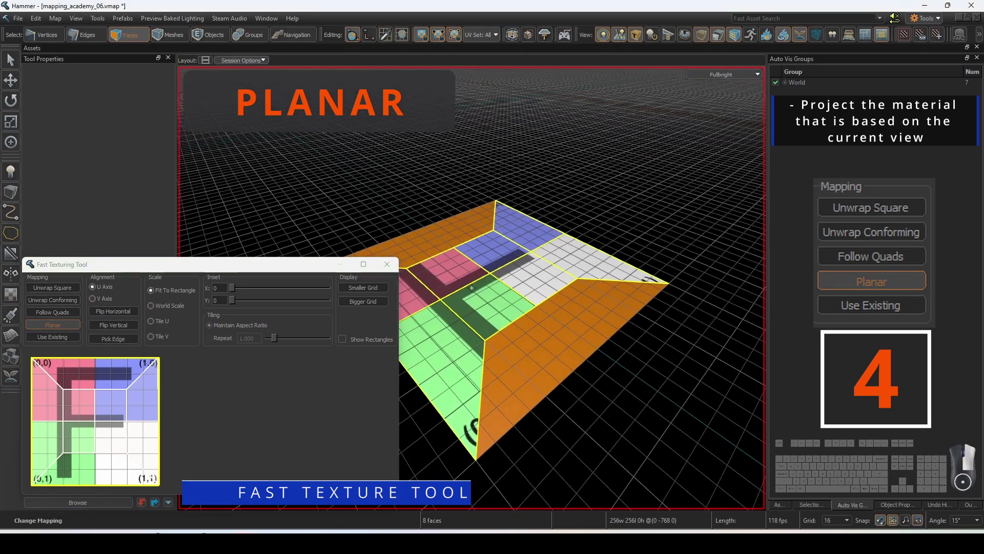
left_click(64, 323)
key("a")
right_click_drag(477, 324, 548, 321)
left_click(67, 324)
middle_click_drag(482, 337, 462, 338)
left_click(43, 327)
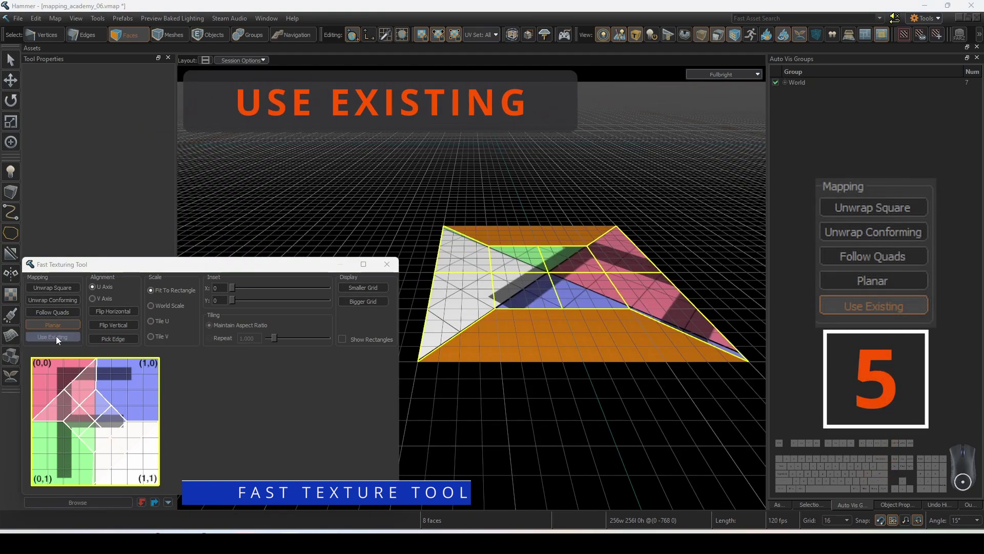
- Apply the Use Existing mapping to the eight faces and compare it with Unwrap Square
left_click(57, 336)
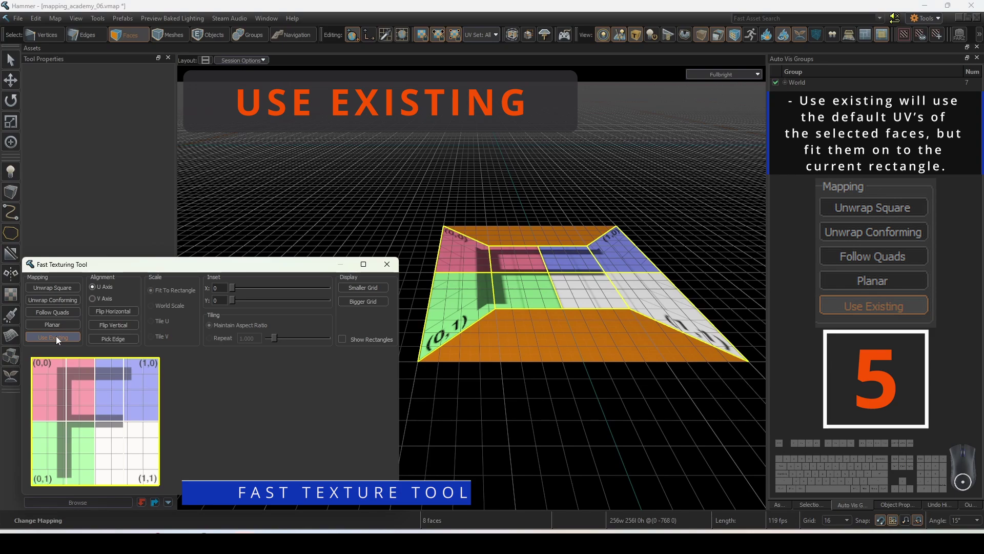
left_click(69, 287)
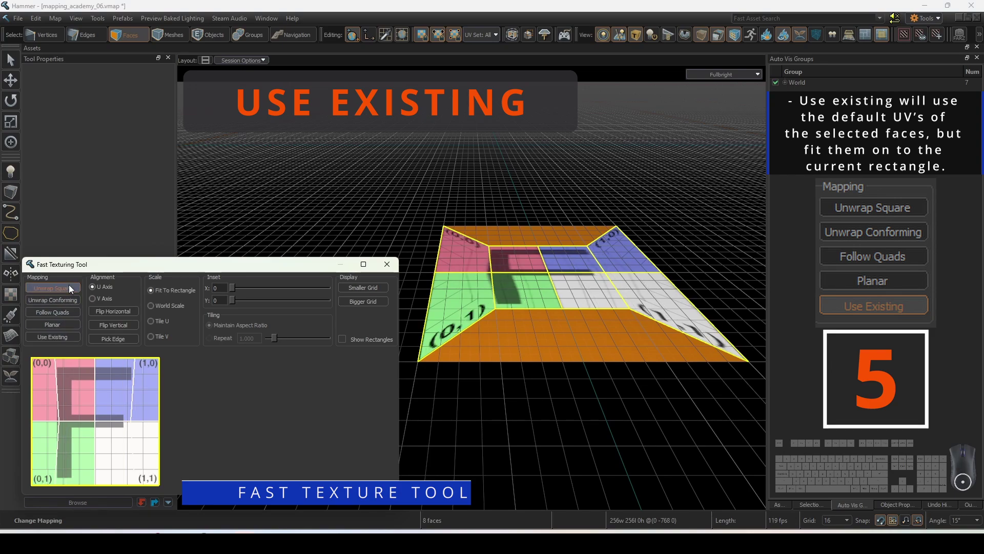
left_click(60, 332)
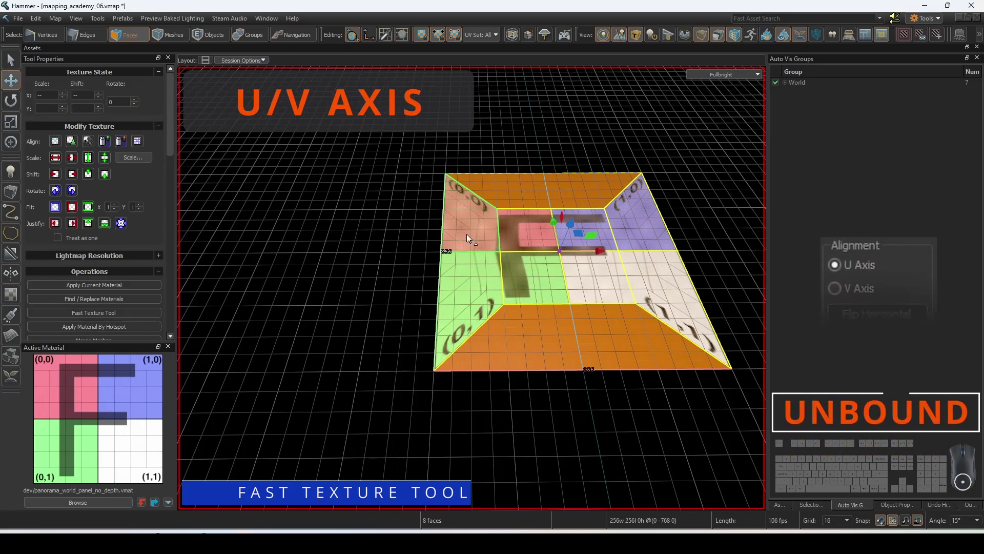
- Fast-texture the eight faces with Unwrap Square, aligning them to the V axis and back to the U axis
left_click(467, 234)
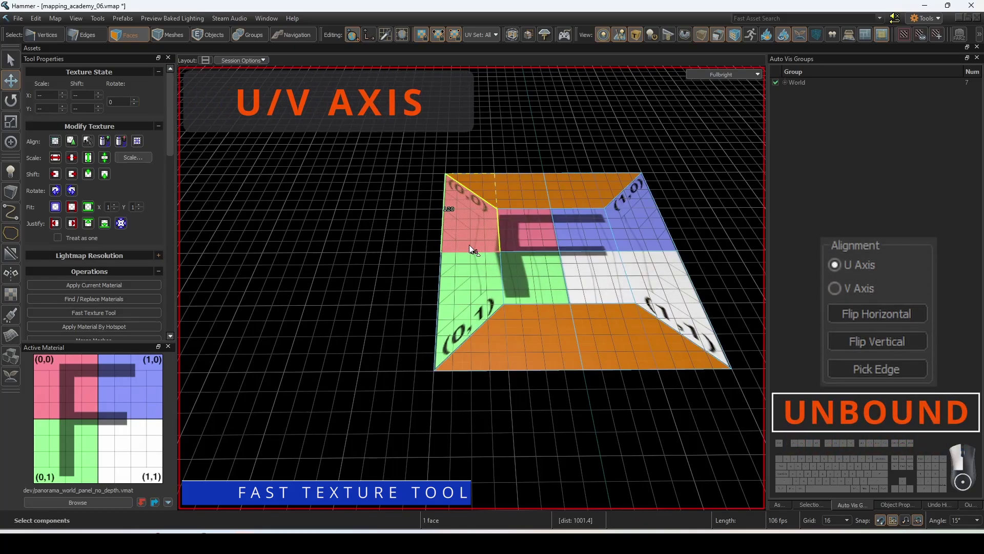
mouse_move(472, 254)
left_mouse_down()
mouse_move(567, 253)
mouse_move(665, 230)
left_mouse_up()
key("ctrl+g")
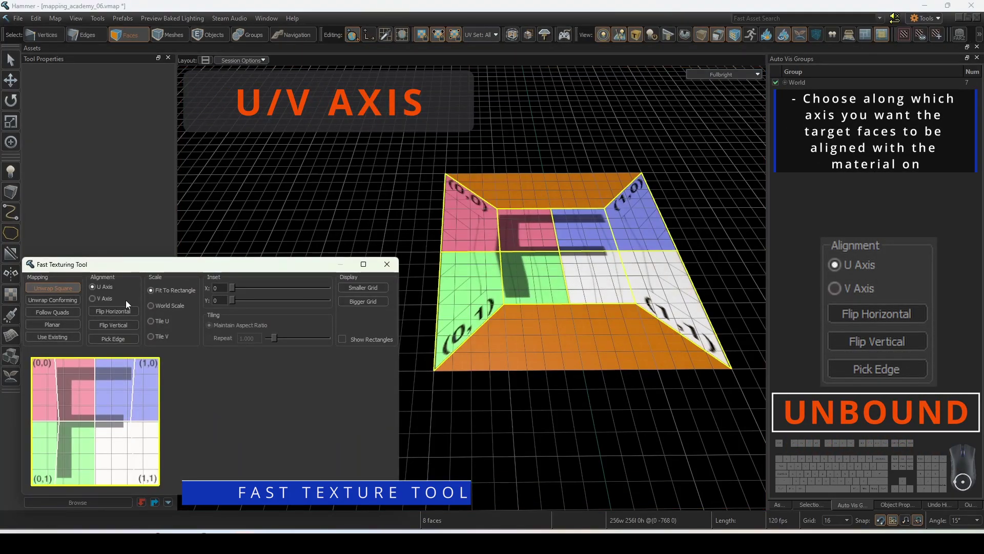
left_click(112, 299)
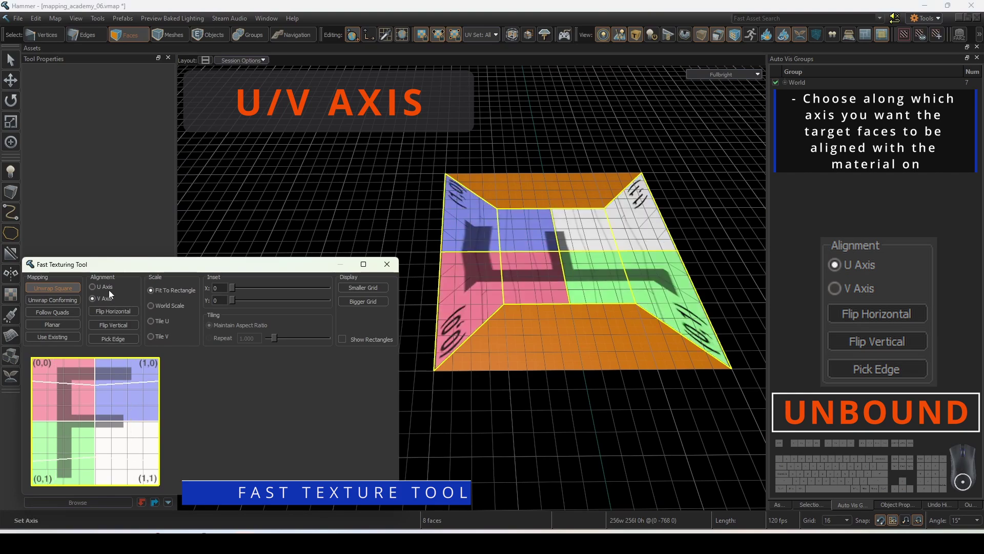
left_click(108, 290)
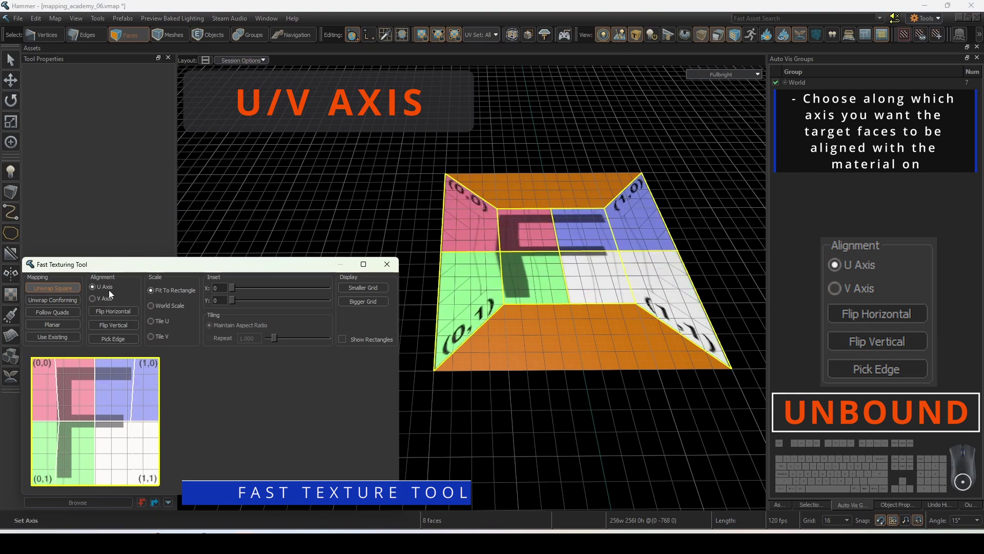
- Flip the material on the eight faces horizontally and back, and vertically and back, repeating each flip
left_click(112, 312)
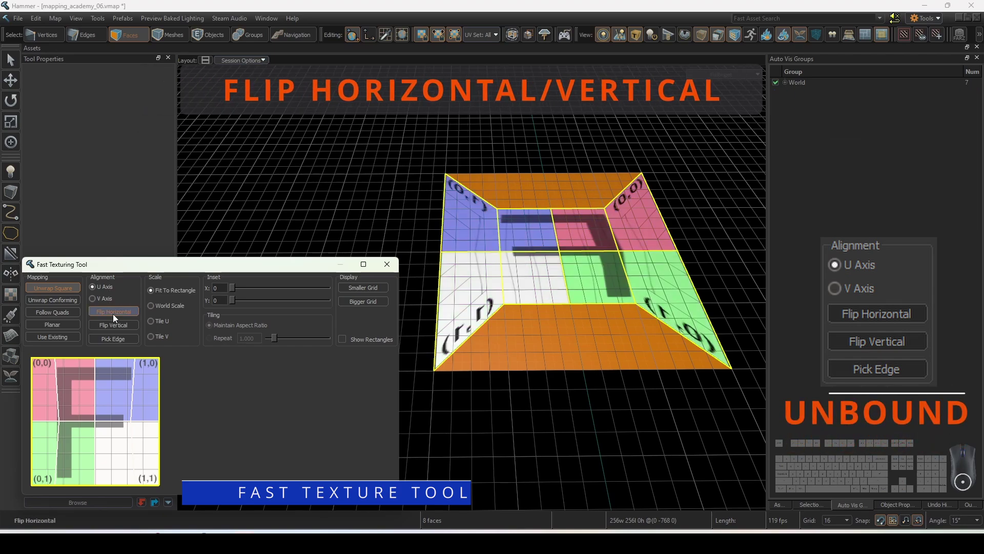
left_click(112, 312)
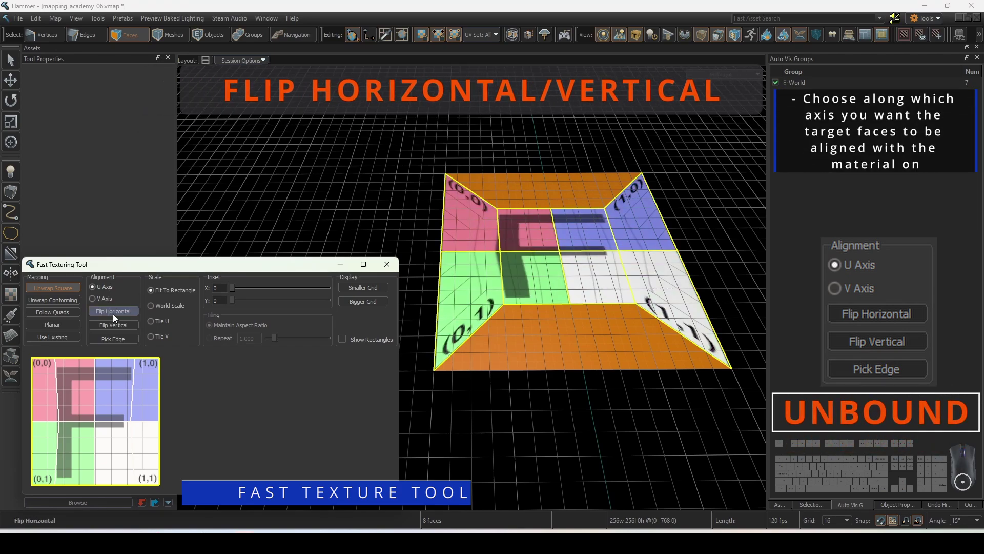
left_click(113, 311)
left_click(113, 312)
left_click(113, 323)
left_click(114, 323)
left_click(114, 323)
left_click(114, 323)
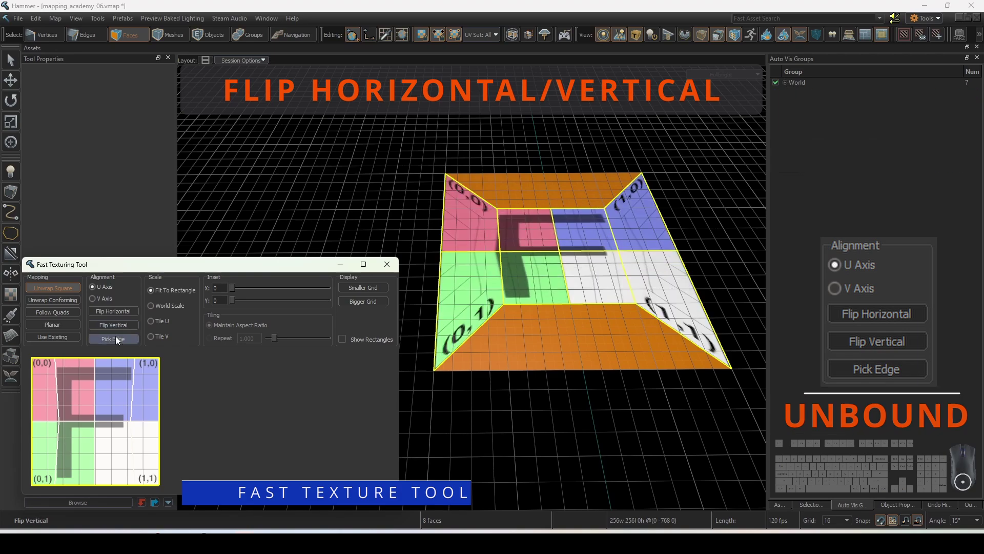
- Align the mapping to the upper-left inner slanted edge with Pick Edge, realign it to the right outer edge, and close the tool
left_click(115, 337)
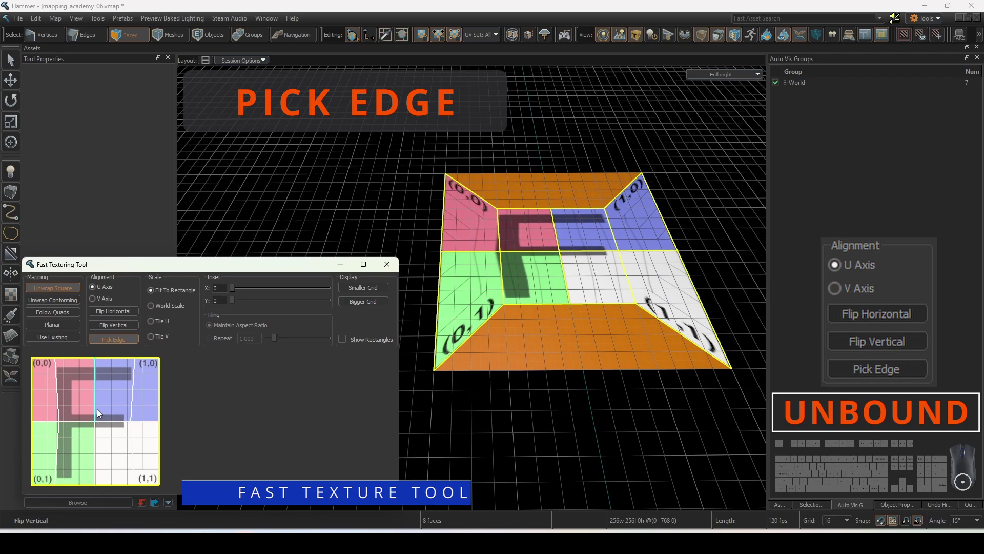
left_click(58, 408)
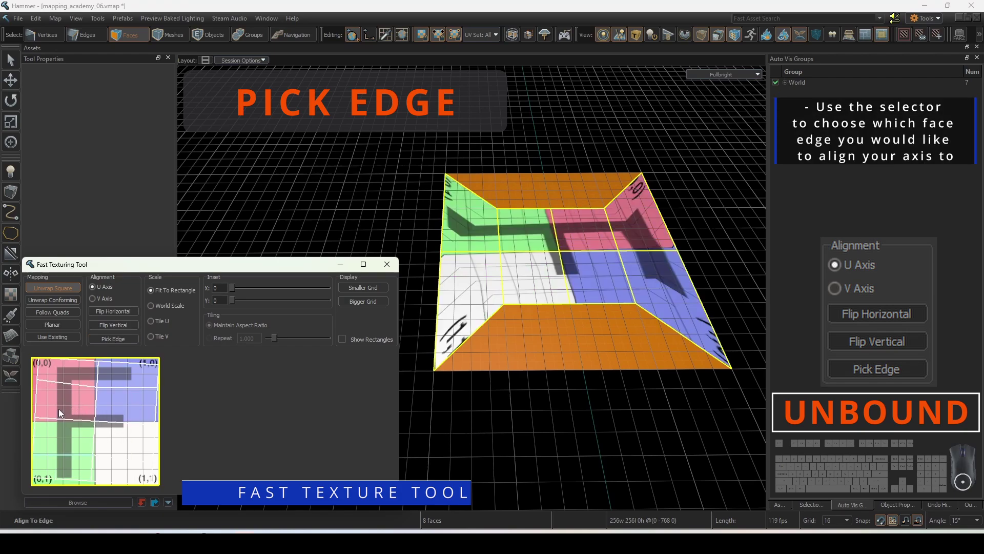
left_click(111, 340)
left_click(159, 409)
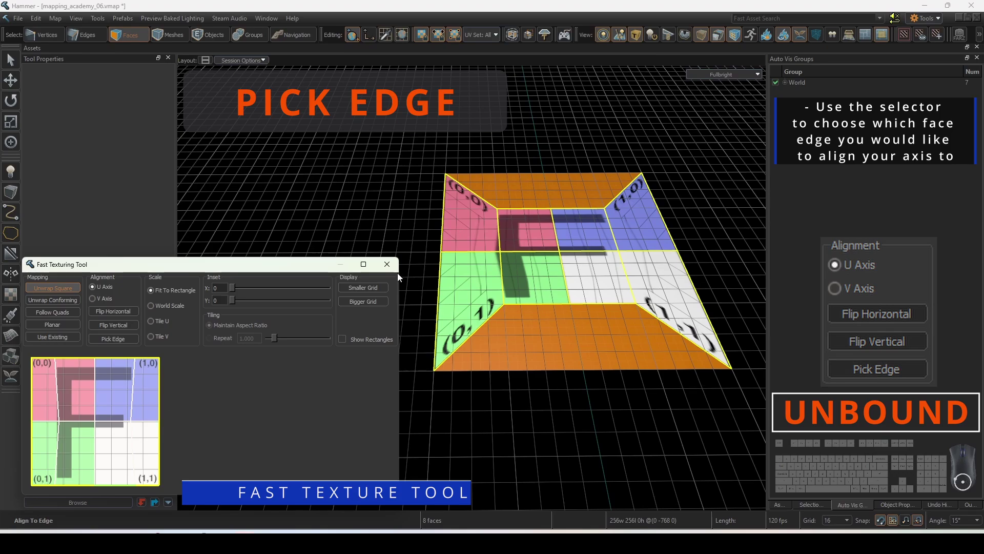
left_click(388, 265)
- Fast-texture the eight faces again, comparing the Fit To Rectangle and World Scale modes and ending on World Scale
mouse_move(471, 228)
left_mouse_down()
mouse_move(484, 255)
mouse_move(592, 260)
mouse_move(643, 231)
left_mouse_up()
key("ctrl+g")
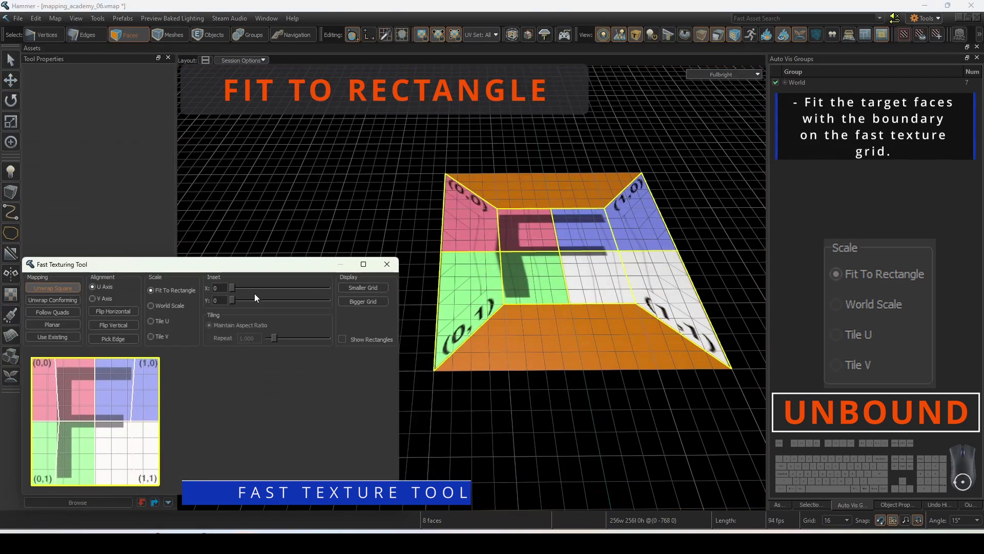
left_click(161, 308)
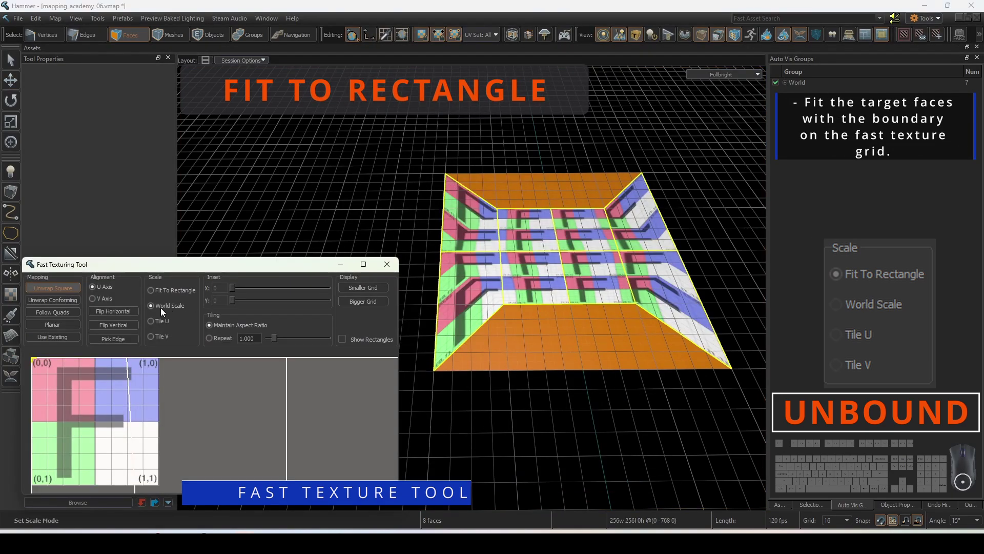
left_click(178, 290)
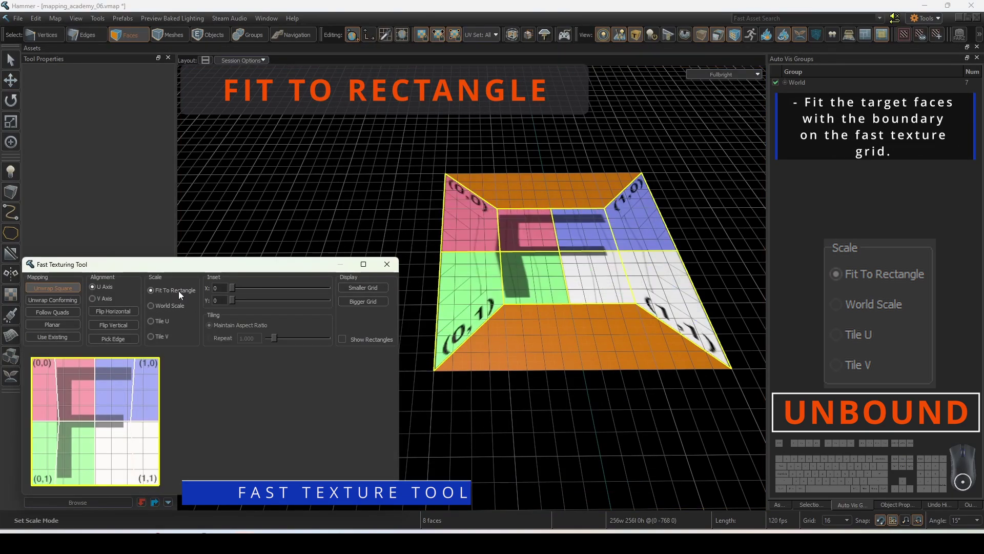
left_click(176, 307)
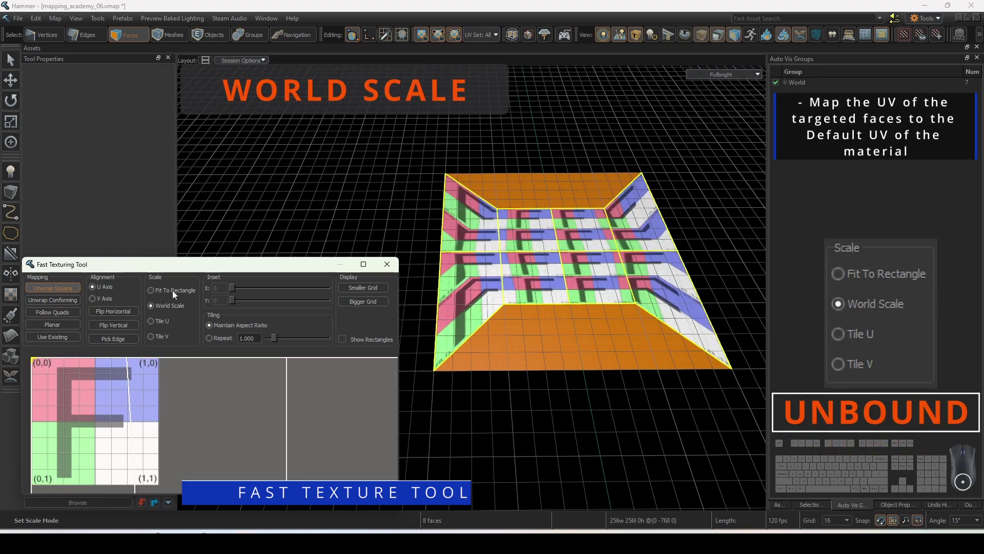
- Tile the eight faces with Tile U and Tile V at 3.500 repeats, and return to Tile U with Maintain Aspect Ratio
left_click(172, 291)
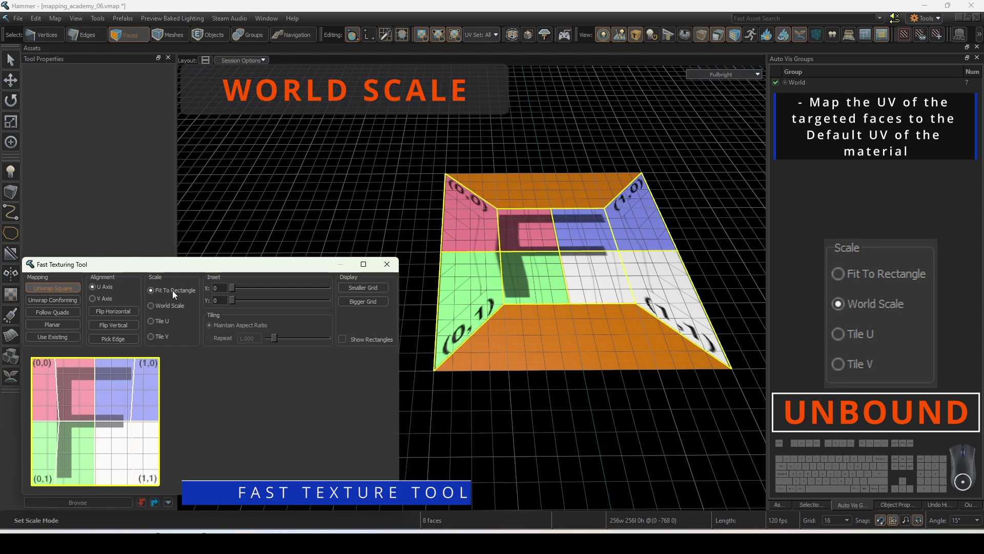
left_click(166, 321)
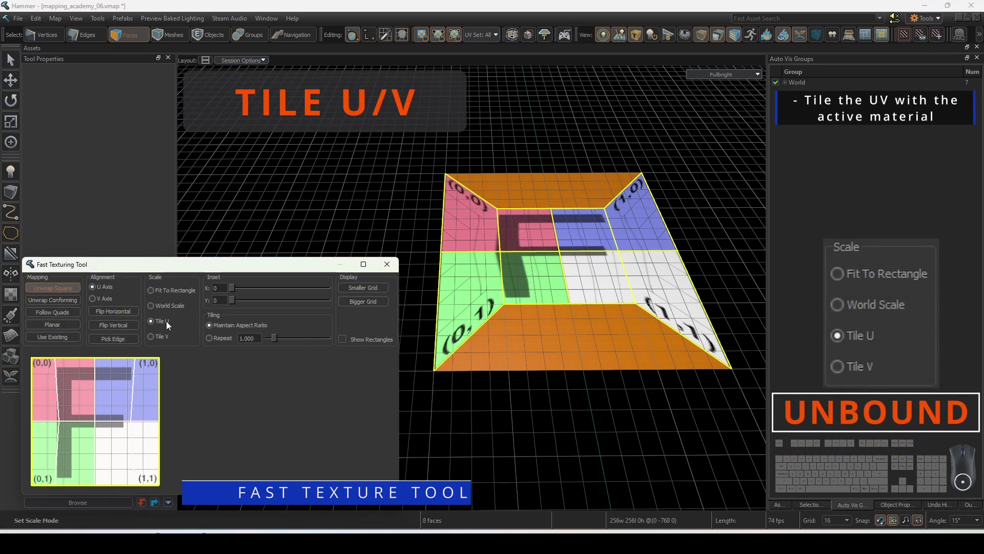
left_click(224, 338)
left_click_drag(275, 337, 294, 344)
left_click(161, 336)
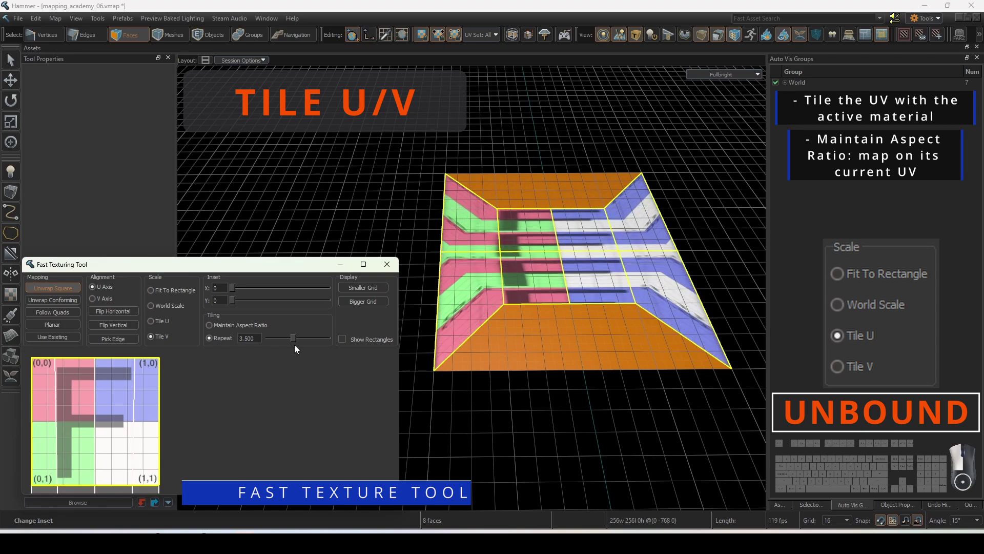
left_click(245, 324)
left_click(162, 319)
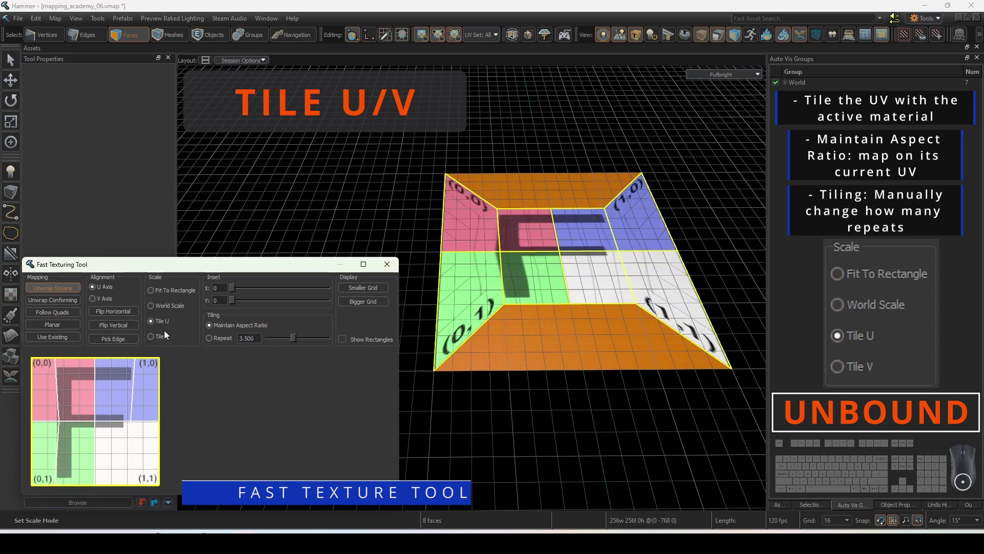
- Tile the faces with Tile V at 4.500 repeats, and adjust the X inset in Fit To Rectangle mode
left_click_drag(291, 340, 264, 339)
left_click(165, 334)
left_click(226, 338)
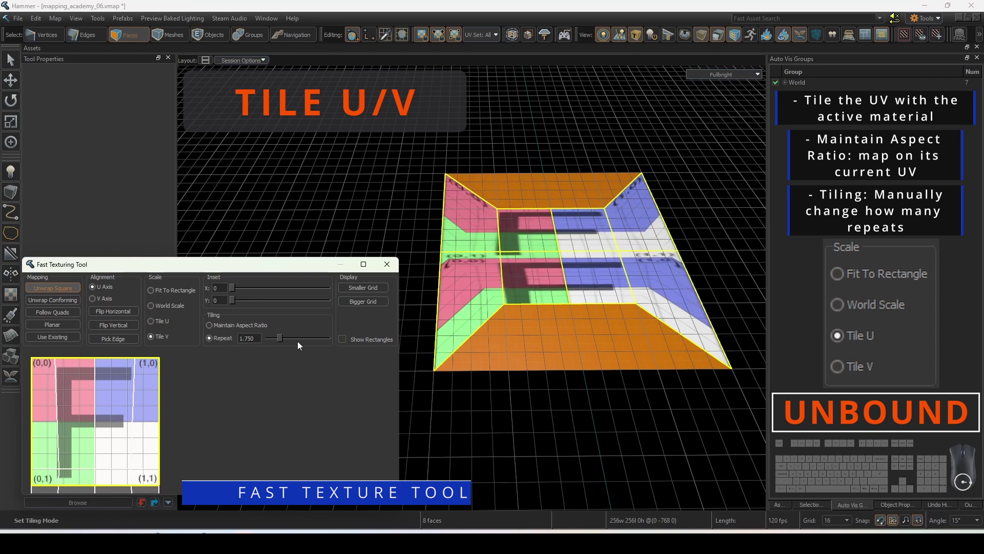
left_click_drag(288, 338, 301, 340)
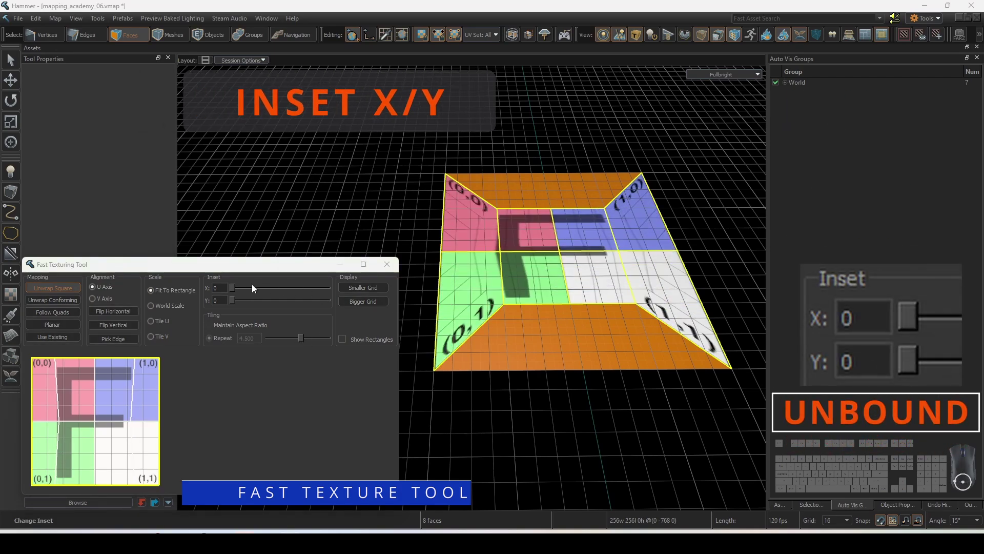
left_click_drag(232, 287, 183, 309)
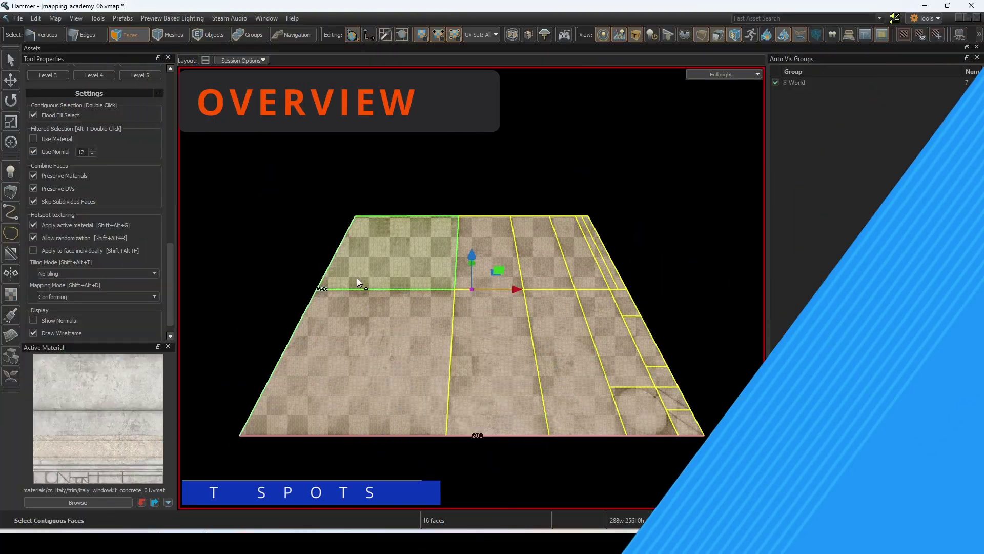
- Apply the concrete trim material by hotspot to the sixteen faces, and to the panel's four leftmost faces as one group
key("alt+h")
left_click(426, 311, "ctrl")
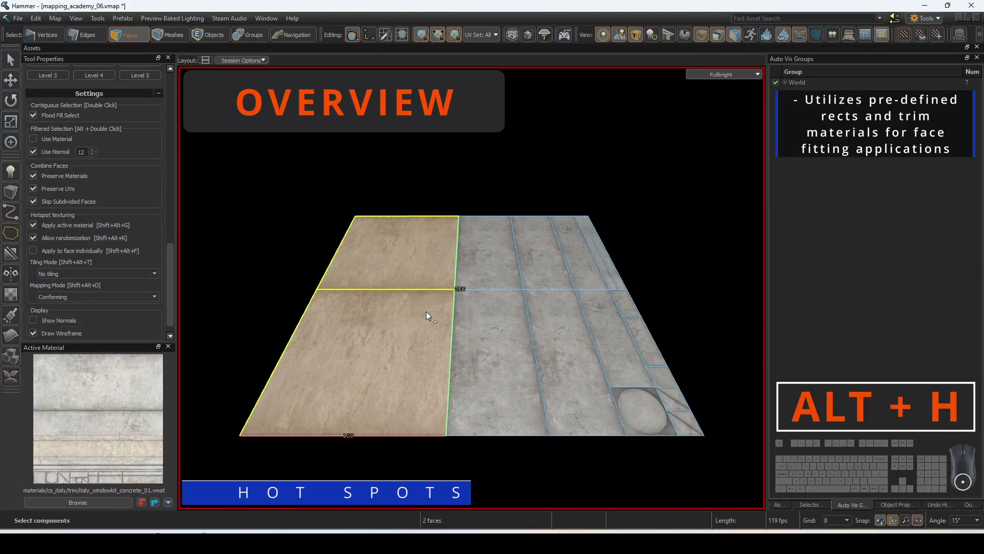
left_click(469, 315, "ctrl")
left_click(490, 271, "ctrl")
key("alt+h")
left_click(564, 149)
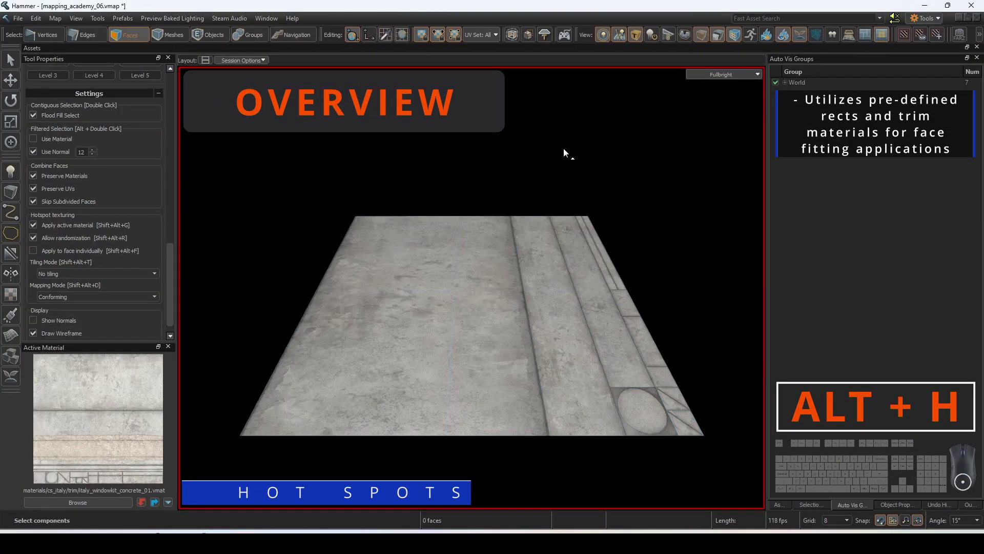
- Select the adjoining faces in the upper middle of the panel and reapply the concrete trim material by hotspot
mouse_move(545, 274)
left_mouse_down()
mouse_move(409, 334)
mouse_move(482, 270)
left_mouse_up()
key("w")
key("alt+h")
left_click(530, 156)
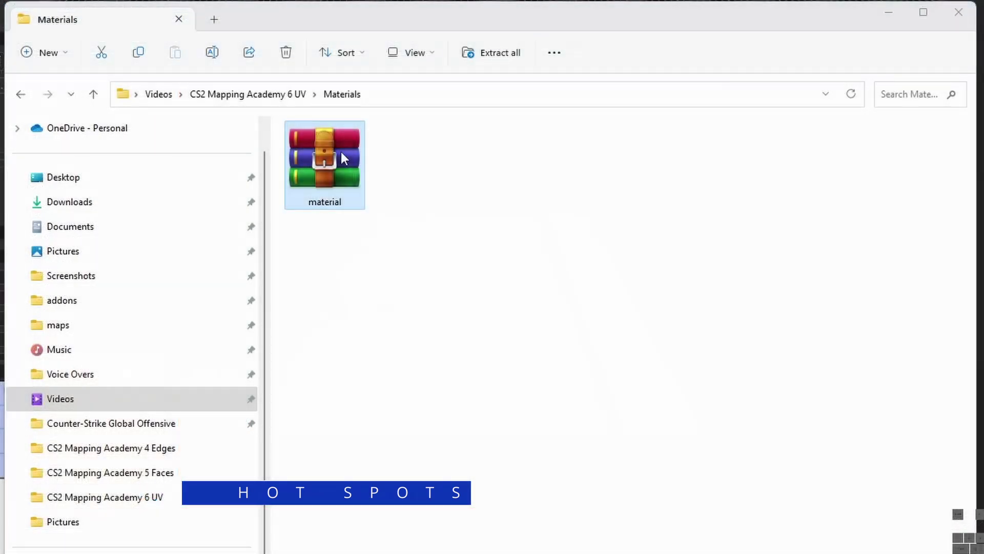
- Open the material archive and start extracting its materials folder
double_click(333, 154)
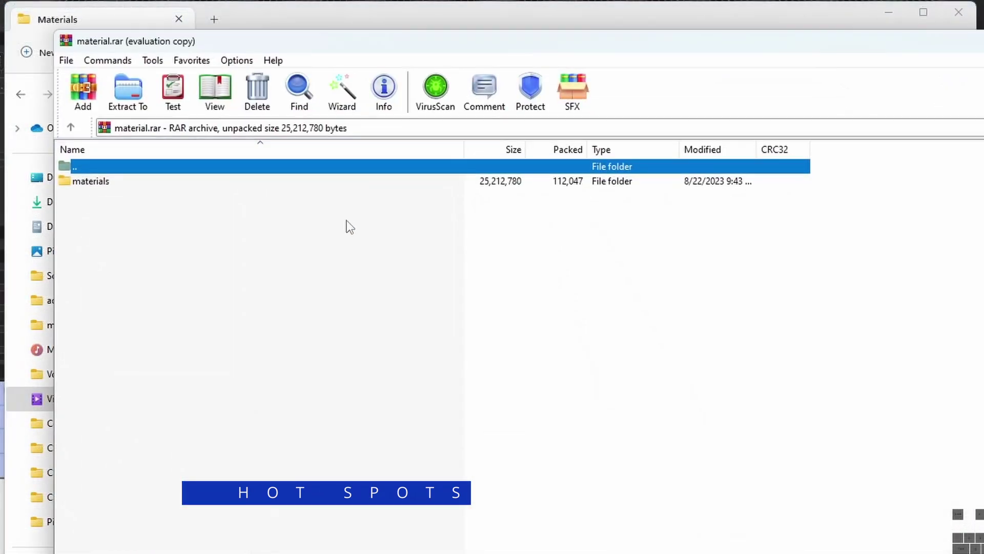
left_click(239, 183)
key("alt+e")
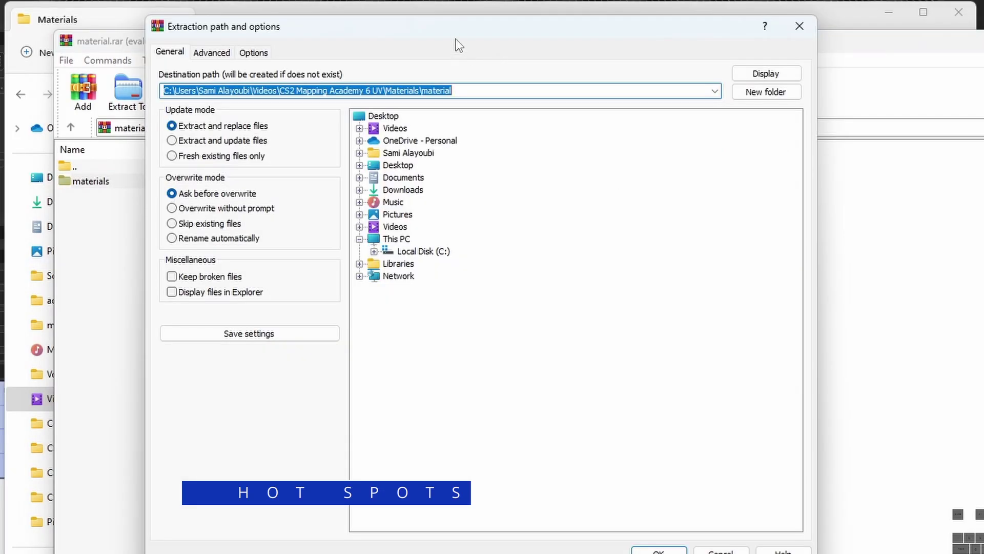
- Set the extraction destination to the content/csgo folder of Counter-Strike Global Offensive inside Steam's steamapps/common directory
left_click(373, 251)
left_click(388, 312)
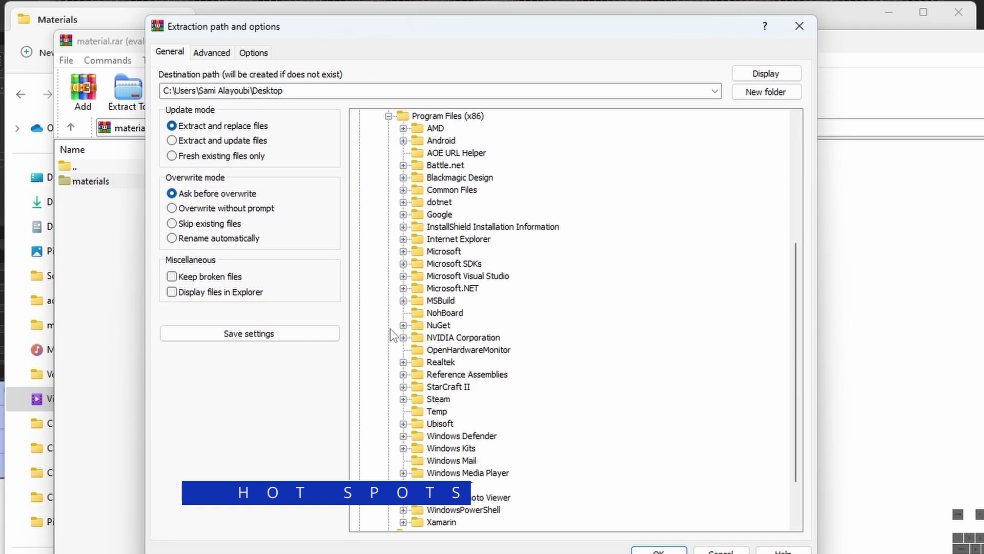
left_click(403, 398)
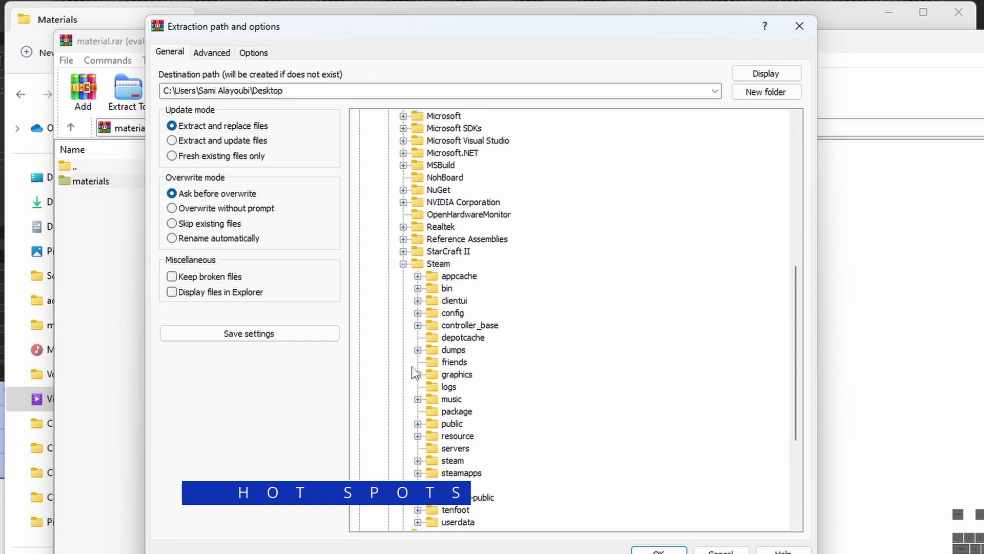
left_click(418, 473)
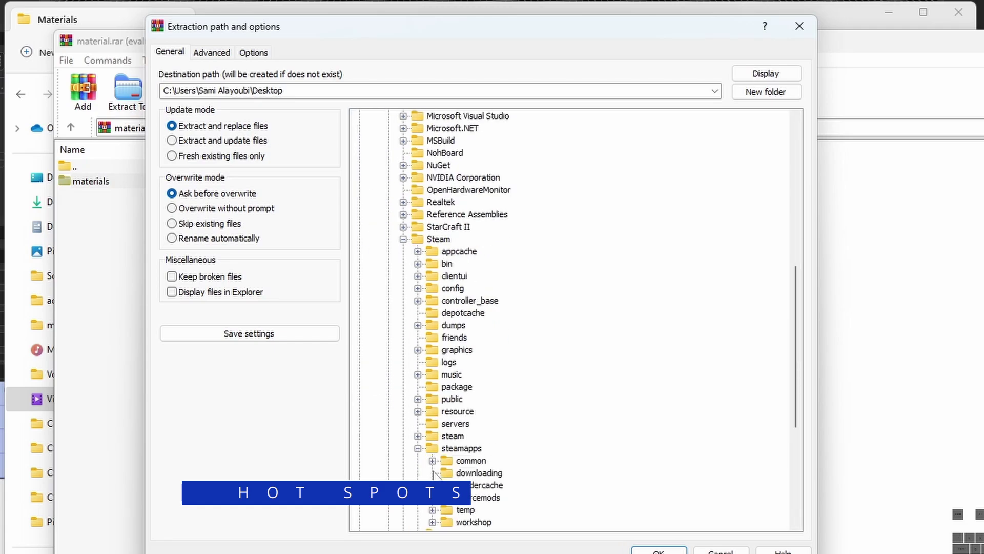
left_click(433, 460)
left_click(447, 461)
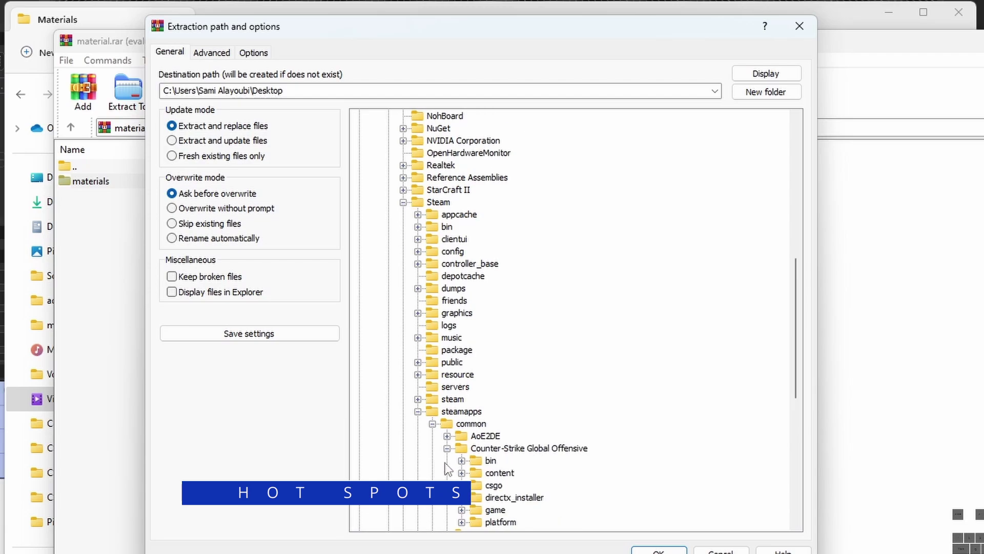
left_click(462, 485)
left_click(462, 349)
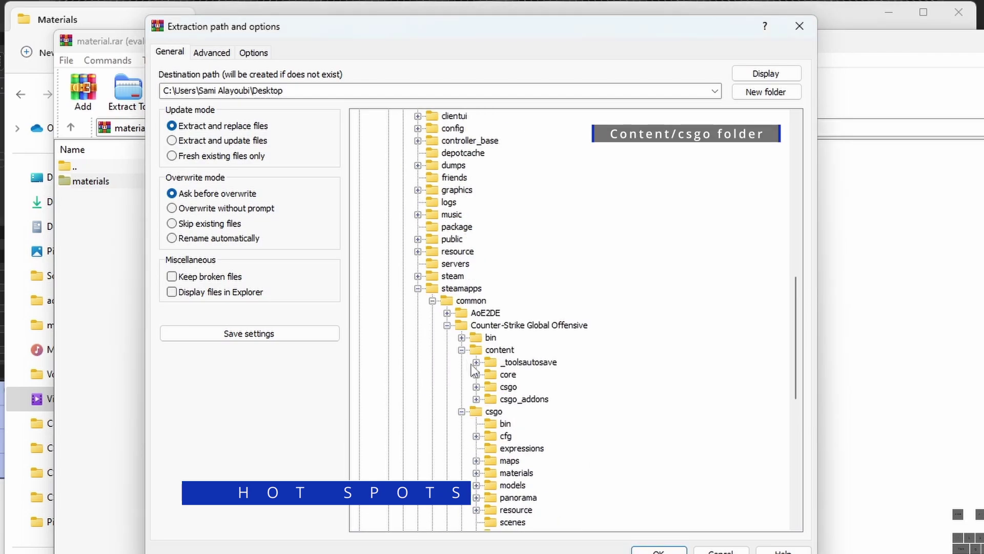
left_click(508, 387)
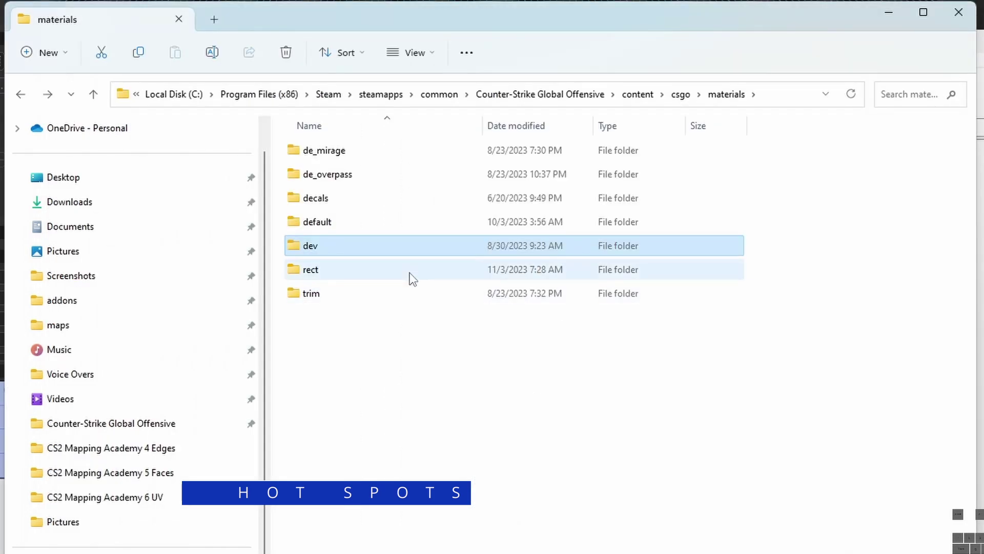
- Check the contents of the rect and trim folders in the content/csgo/materials directory
double_click(410, 273)
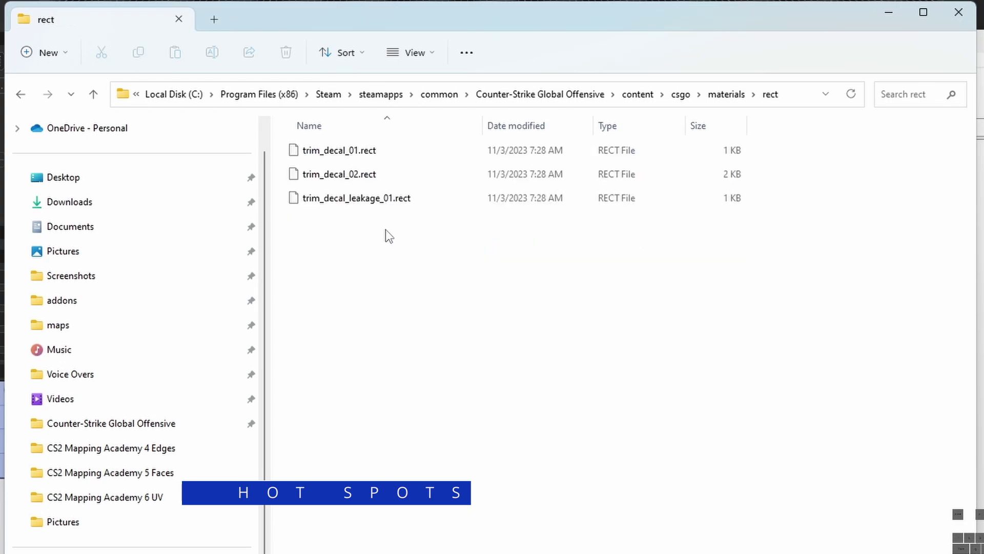
key("alt+Left")
double_click(359, 300)
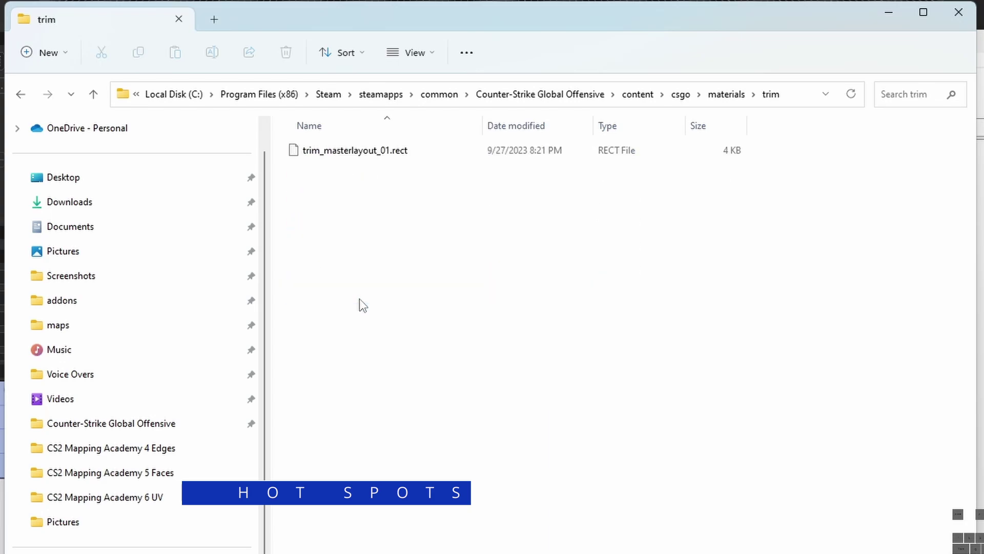
key("alt+Left")
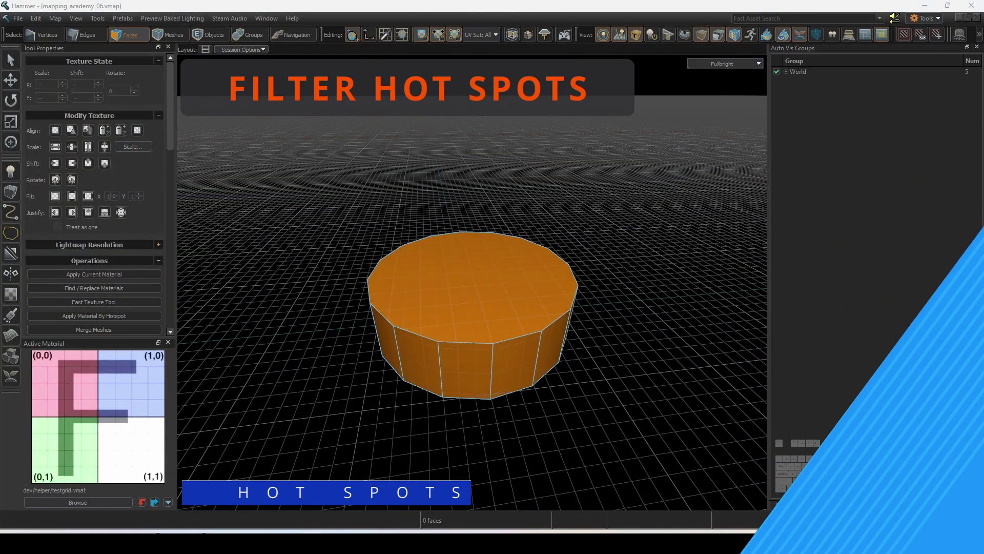
- Filter the material assets by the vmat key SubrectDefinition and browse the matching trim materials
left_click(784, 502)
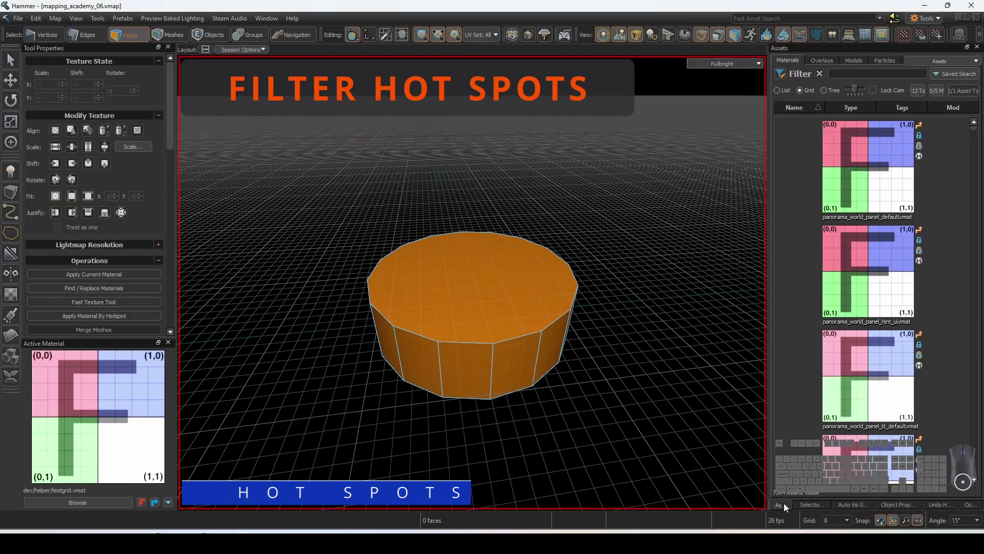
left_click(781, 75)
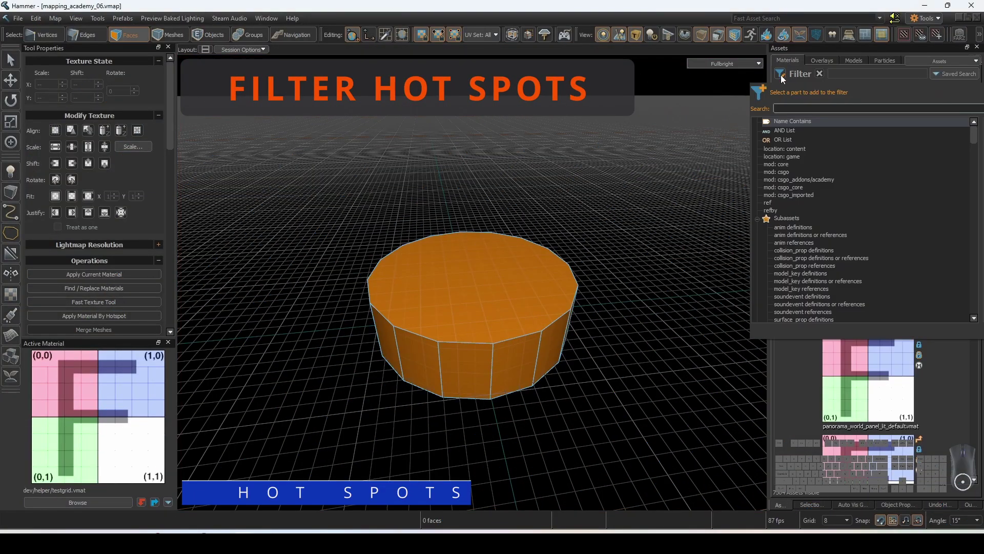
type("subrect")
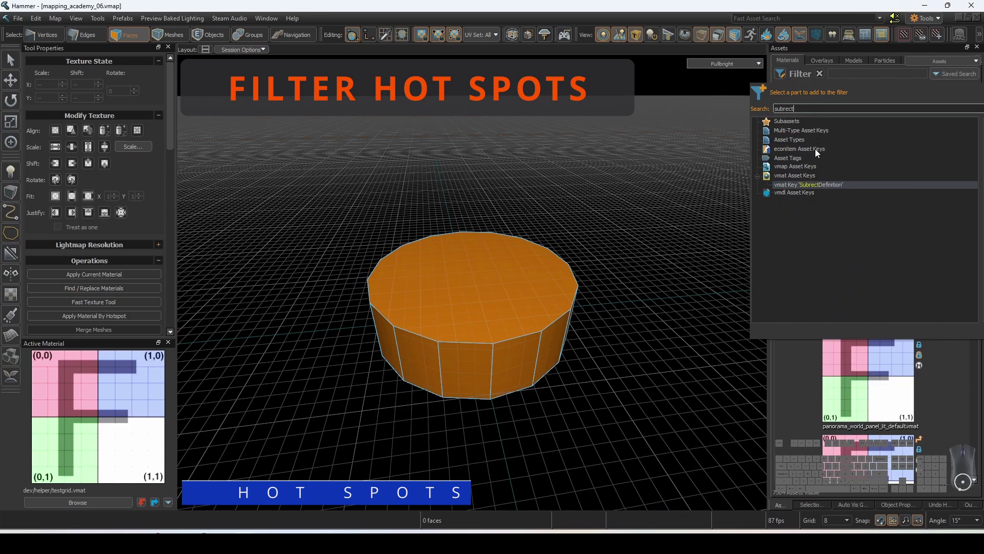
left_click(817, 185)
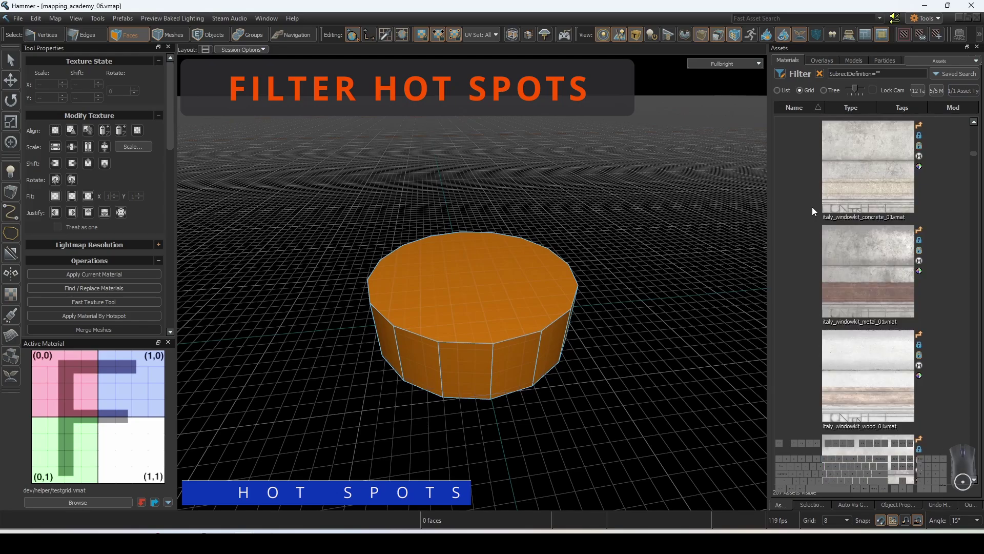
scroll(812, 207, "down", 3)
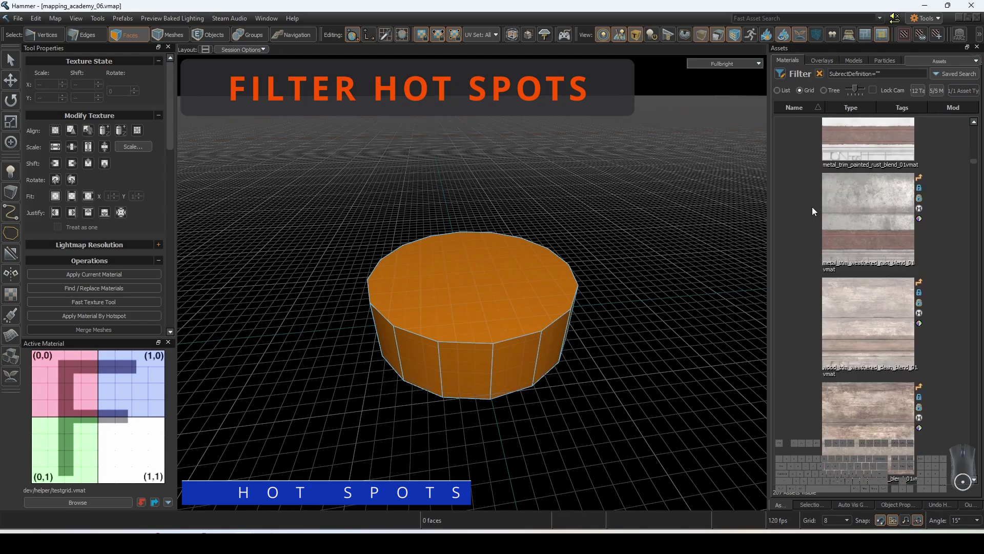
- Save the current material filter as a search named Hot Spots
left_click(959, 73)
left_click(949, 92)
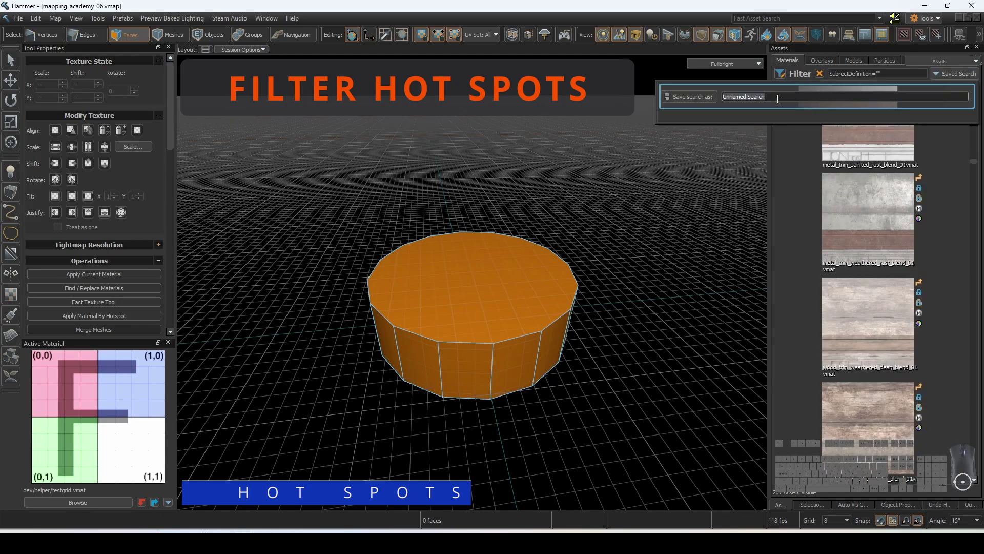
type("Hot Spots")
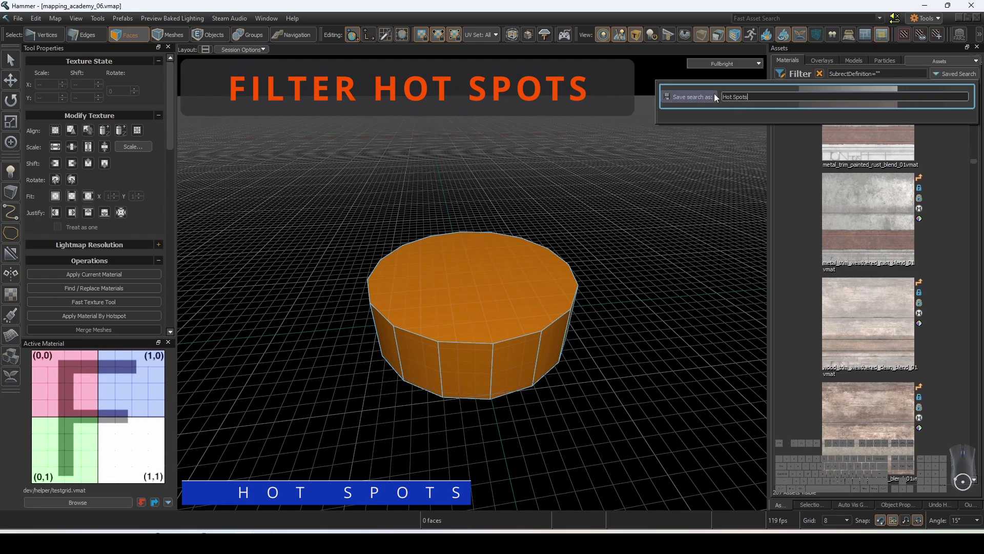
left_click(960, 96)
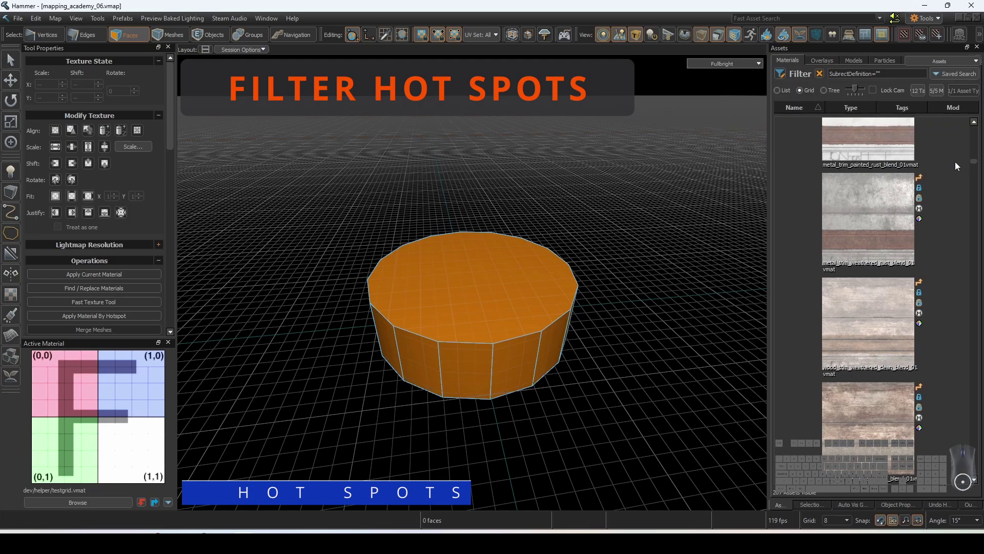
- Clear the material filter and restore it from the saved Hot Spots search
left_click_drag(891, 73, 829, 75)
key("BackSpace")
left_click(922, 149)
left_click(949, 76)
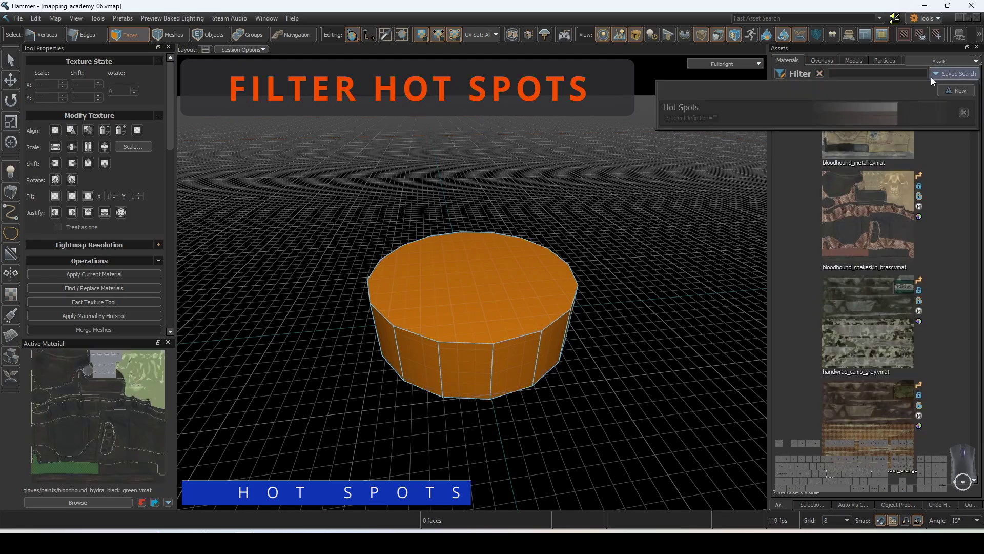
left_click(760, 106)
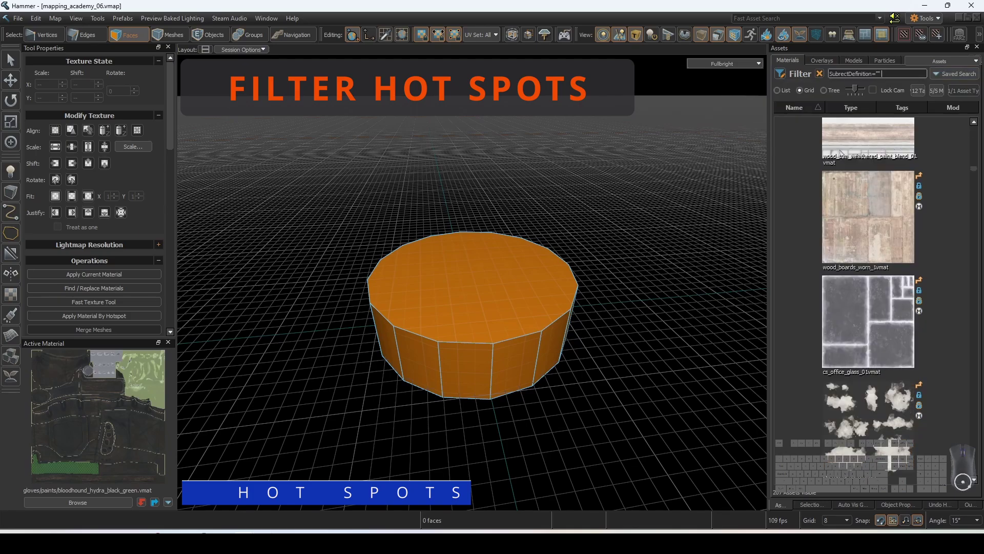
scroll(864, 241, "down", 5)
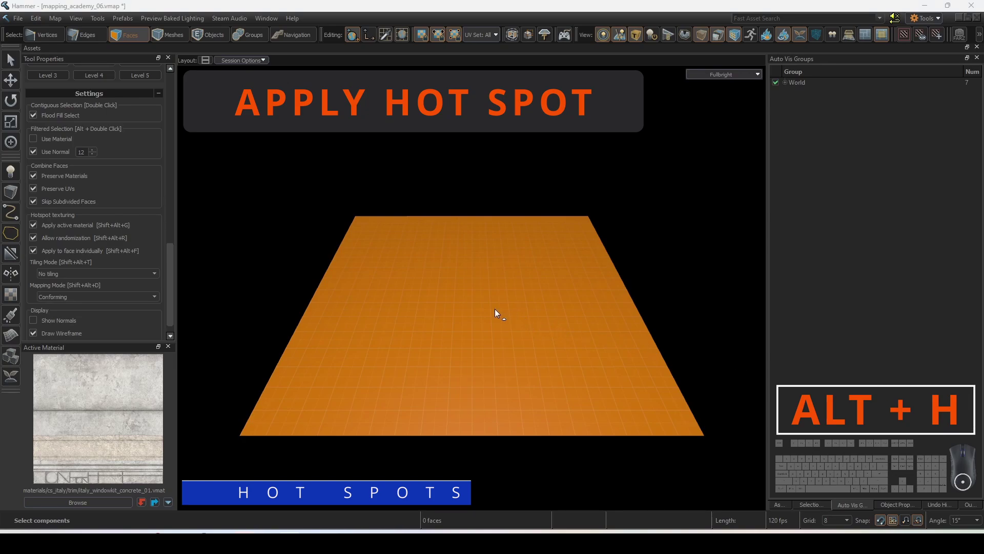
- Apply the italy_windowkit_concrete_01 trim by hotspot to the plane's faces, trying it with Apply to face individually both on and off
key("alt+h")
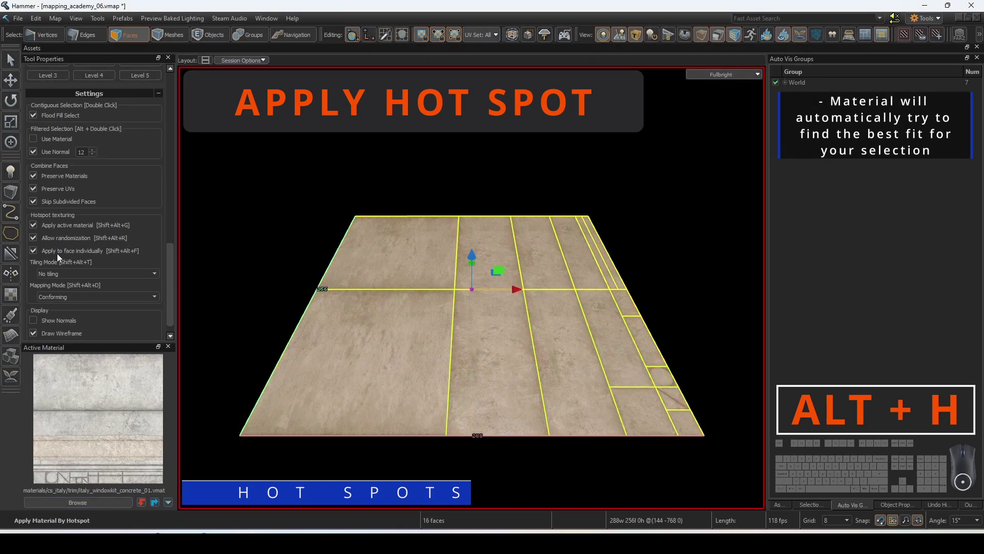
left_click(504, 181)
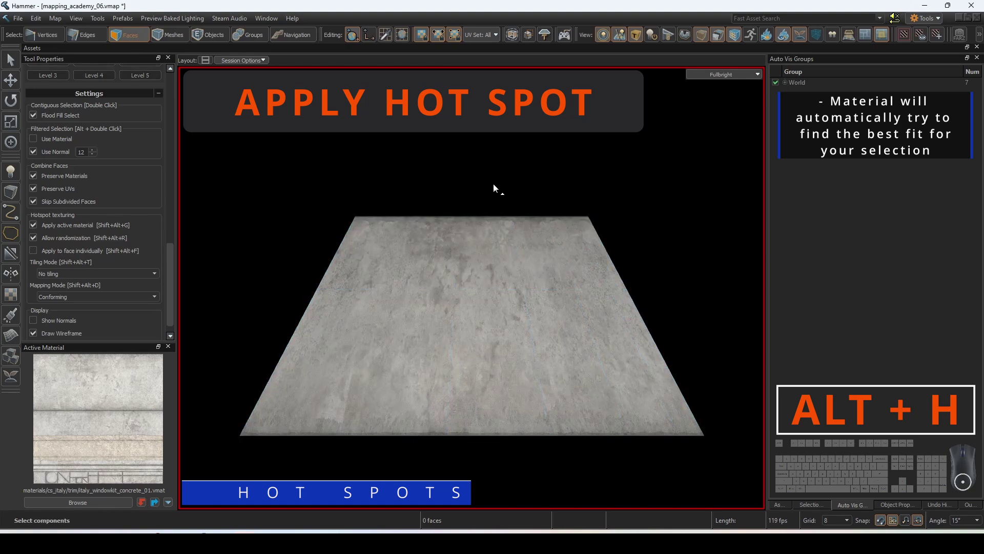
double_click(358, 258)
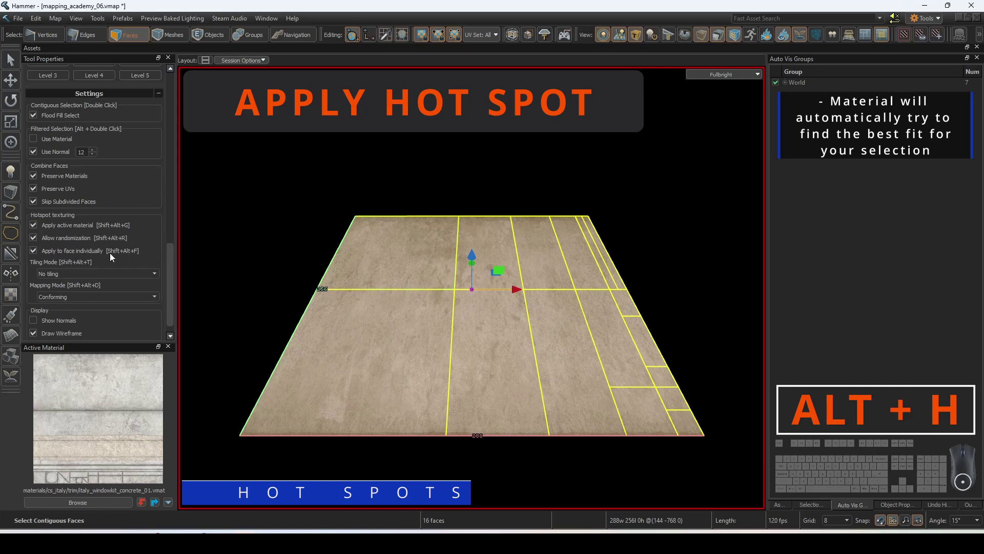
key("alt+h")
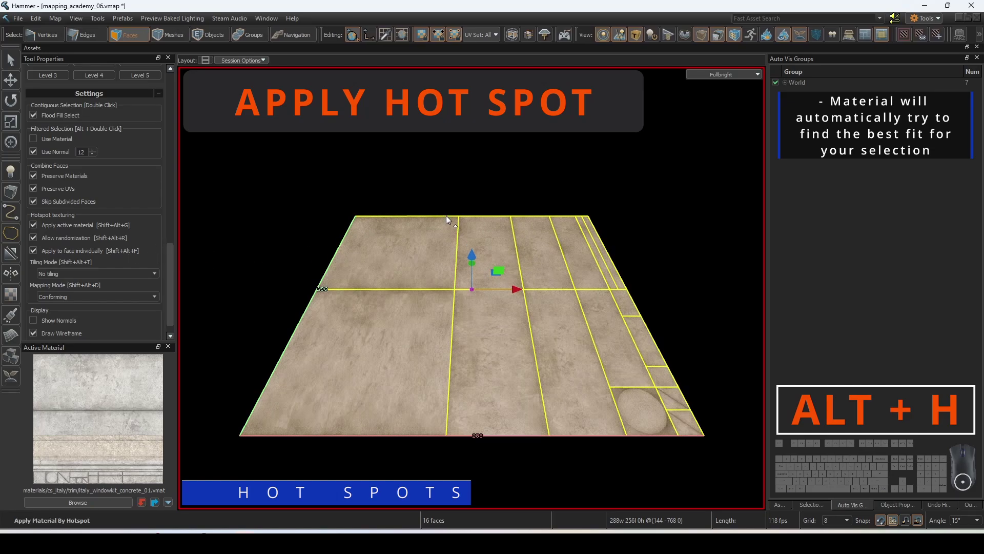
left_click(465, 192)
double_click(453, 265)
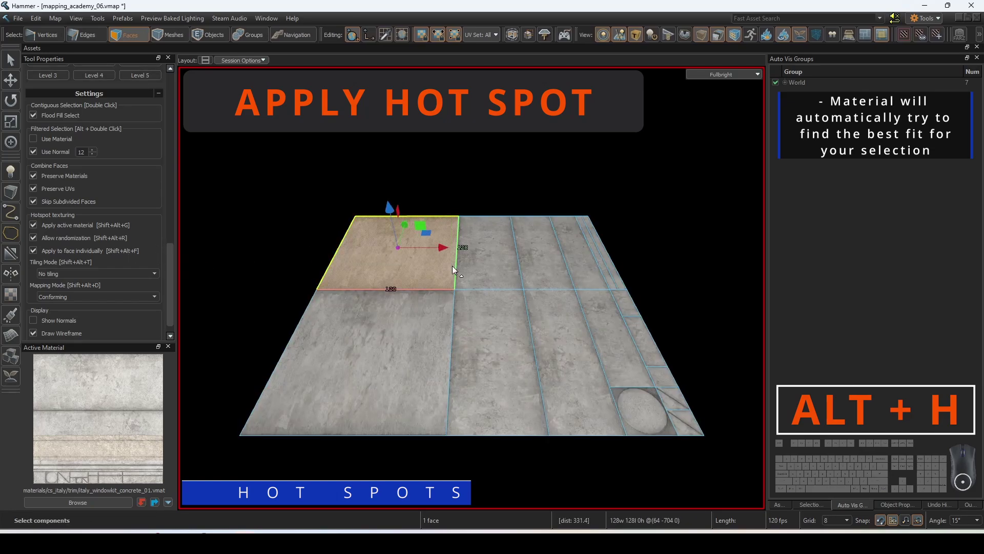
- Turn off Apply to face individually and hotspot the large neighbouring faces on the plane's left side as one group
left_click(111, 253)
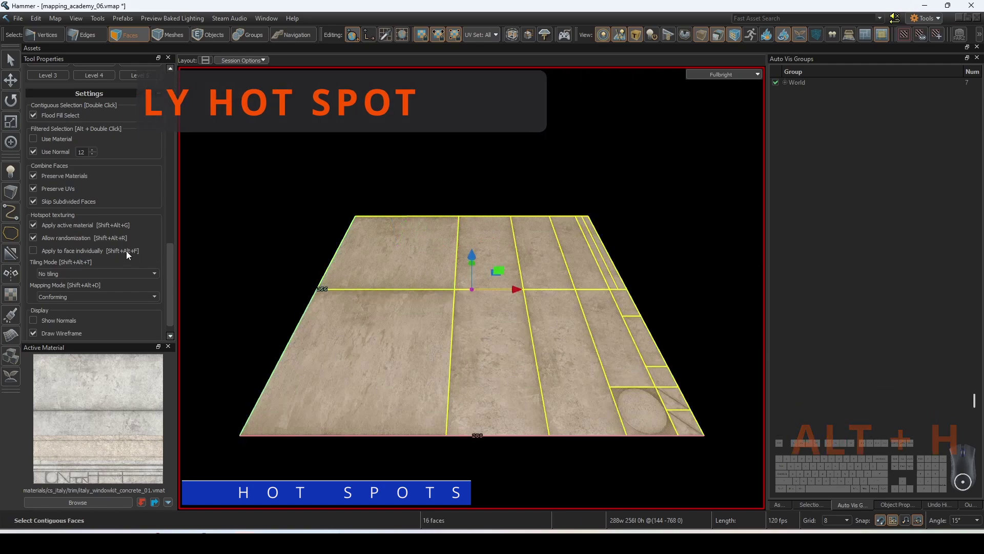
left_click(425, 297)
mouse_move(425, 312)
left_mouse_down()
mouse_move(485, 298)
mouse_move(506, 260)
mouse_move(376, 297)
mouse_move(488, 271)
left_mouse_up()
key("alt+h")
left_click(564, 155)
key("alt+h")
left_click(530, 156)
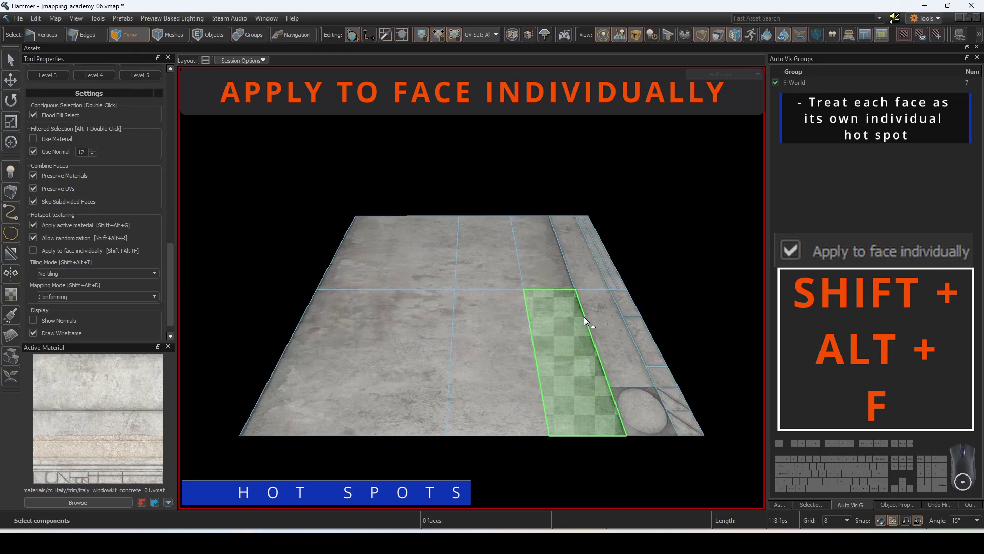
- Apply the hotspot material to the narrower faces on the plane's right side, fitting each selected group as a single area
left_click_drag(580, 269, 628, 405)
key("alt+h")
key("Escape")
left_click(612, 279)
key("alt+h")
left_click(689, 303)
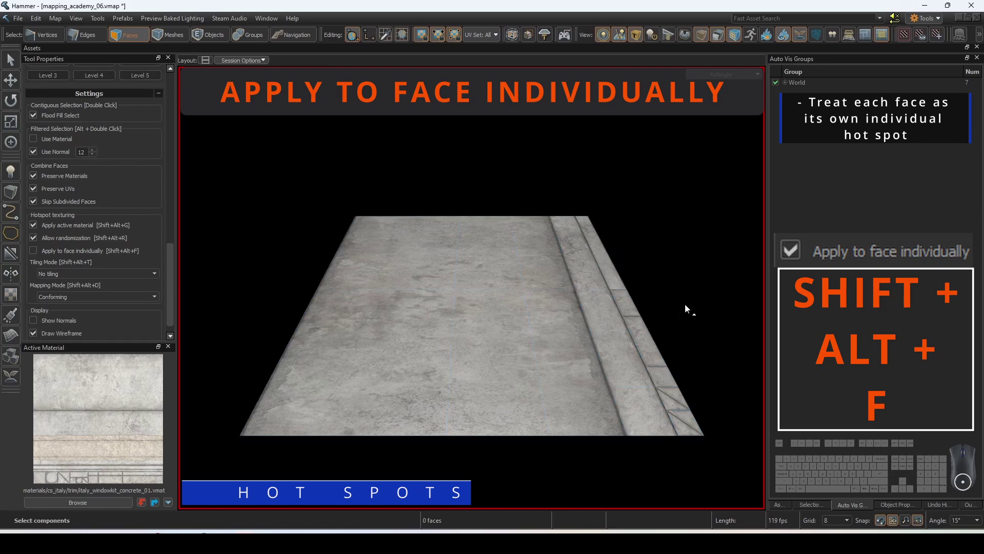
left_click_drag(633, 310, 646, 349)
key("alt+h")
key("Escape")
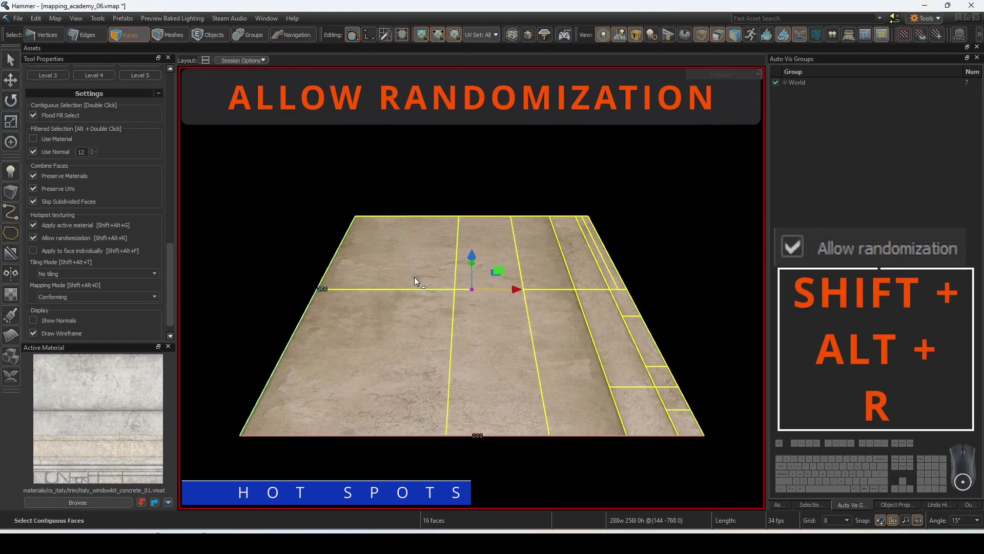
- Turn off Allow randomization and reapply the hotspot material to all faces with Apply to face individually enabled
left_click(78, 237)
key("alt+h")
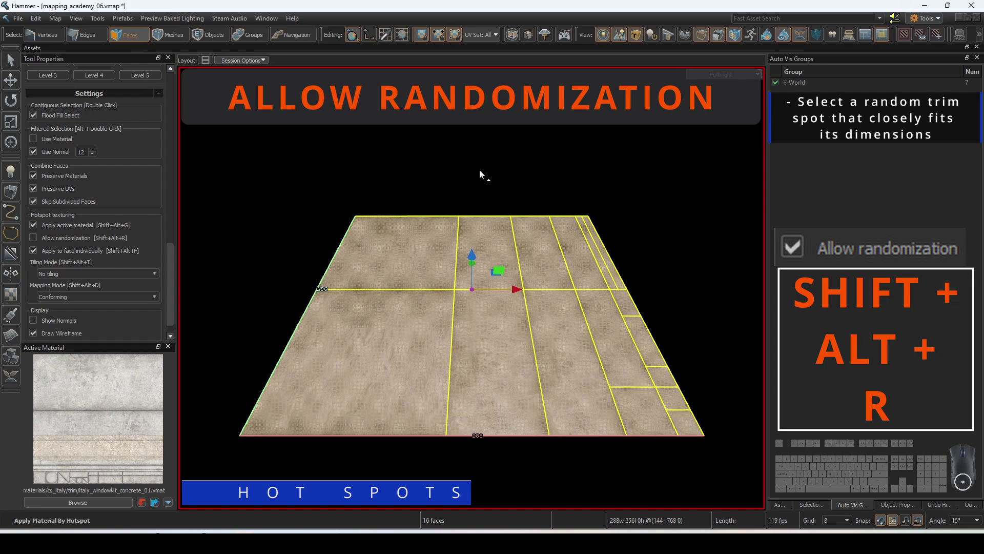
left_click(479, 170)
double_click(478, 263)
- With Allow randomization on, reapply the hotspot material to all faces several times to shuffle the trim spots
left_click(494, 170)
double_click(403, 258)
key("alt+h")
key("alt+h")
key("alt+h")
key("alt+h")
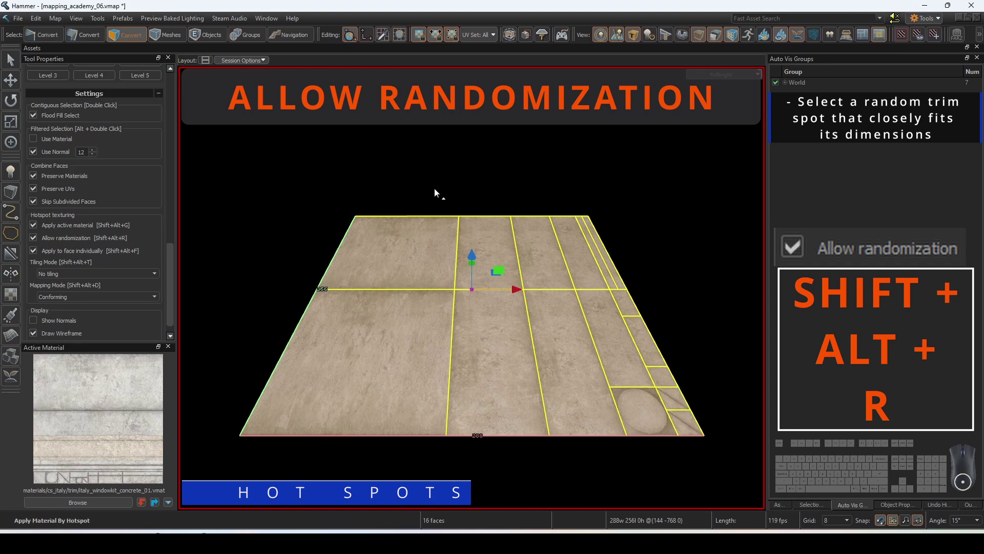
key("alt+h")
key("alt+h")
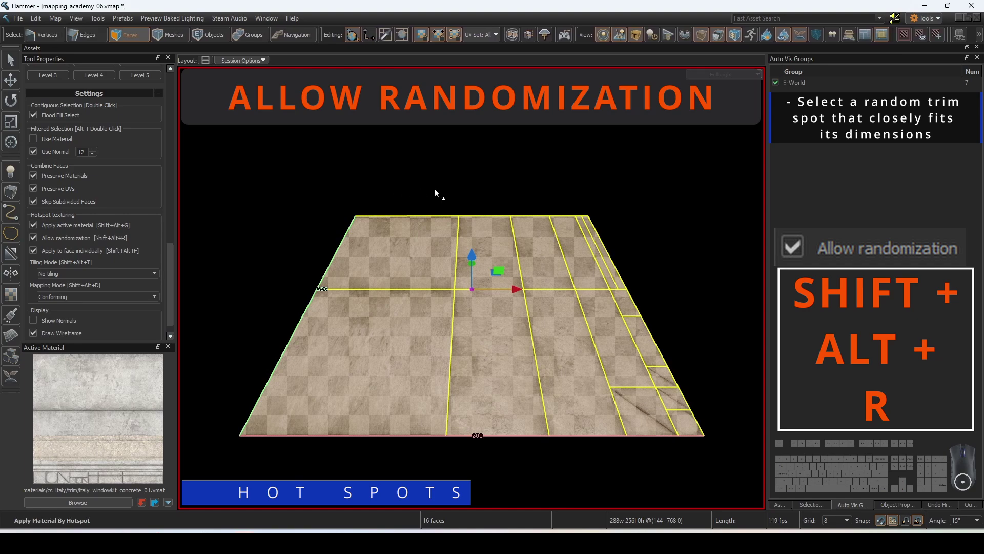
- Disable Allow randomization again, reapply the concrete hotspots and deselect the plane's faces
left_click(119, 237)
key("alt+h")
left_click(494, 202)
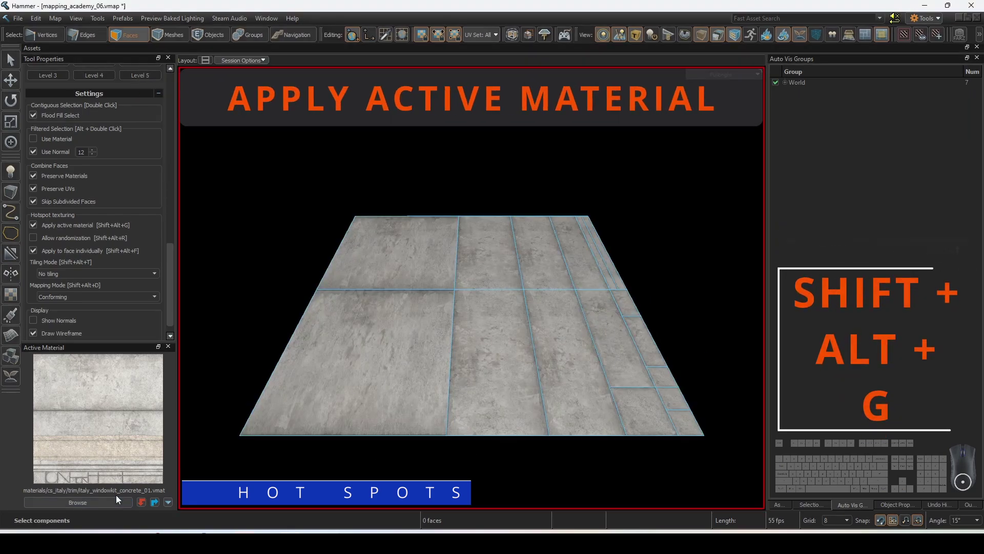
- Make wood_trim_weathered_dirt_blend_01 the active material and apply it by hotspot to a selection of the plane's faces
left_click(113, 501)
scroll(444, 353, "down", 5)
double_click(444, 352)
mouse_move(619, 279)
left_mouse_down()
mouse_move(507, 353)
mouse_move(410, 356)
left_mouse_up()
key("alt+h")
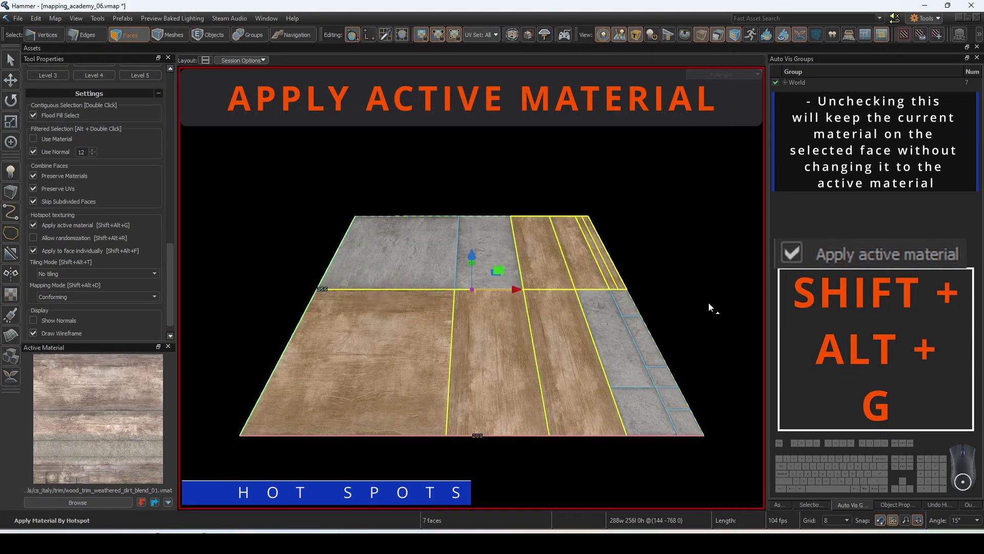
- Turn off Apply active material, reapply hotspots to all concrete and wood faces, and re-enable the option
left_click(118, 226)
mouse_move(410, 252)
left_mouse_down()
mouse_move(515, 256)
mouse_move(683, 407)
mouse_move(630, 410)
left_mouse_up()
key("alt+h")
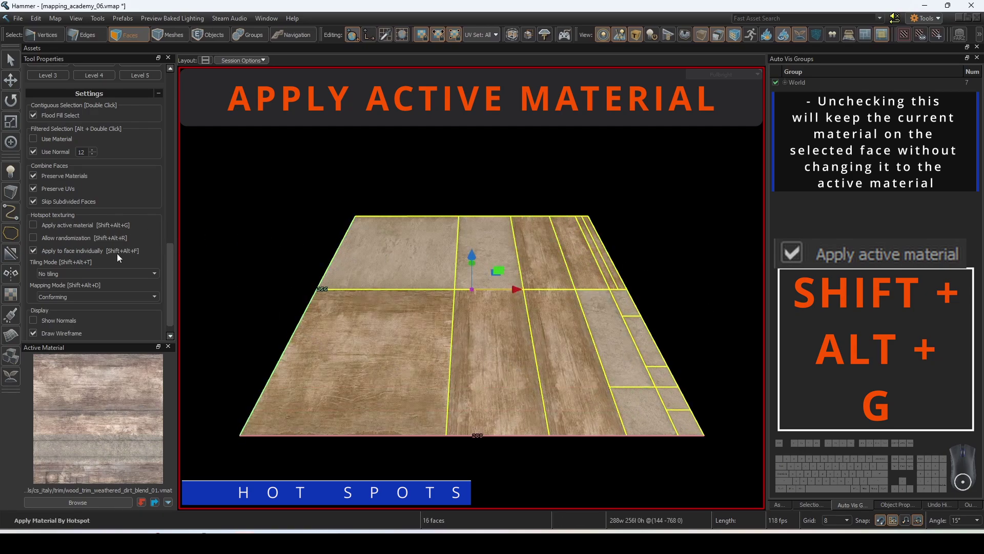
left_click(88, 225)
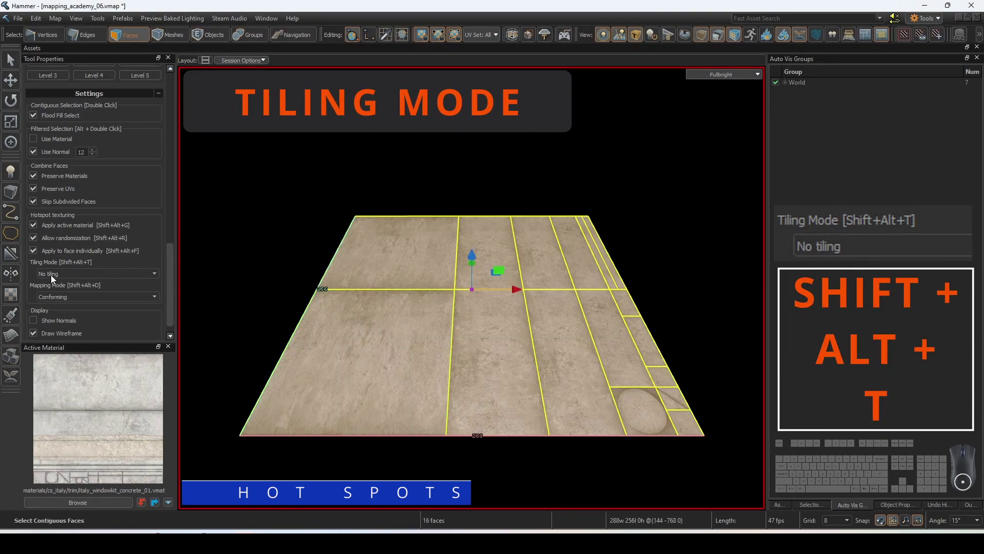
- Apply the concrete hotspots with Tiling Mode at No tiling, switch it to Allow tiling and reapply several times
left_click(52, 274)
left_click(60, 283)
key("alt+h")
left_click(69, 273)
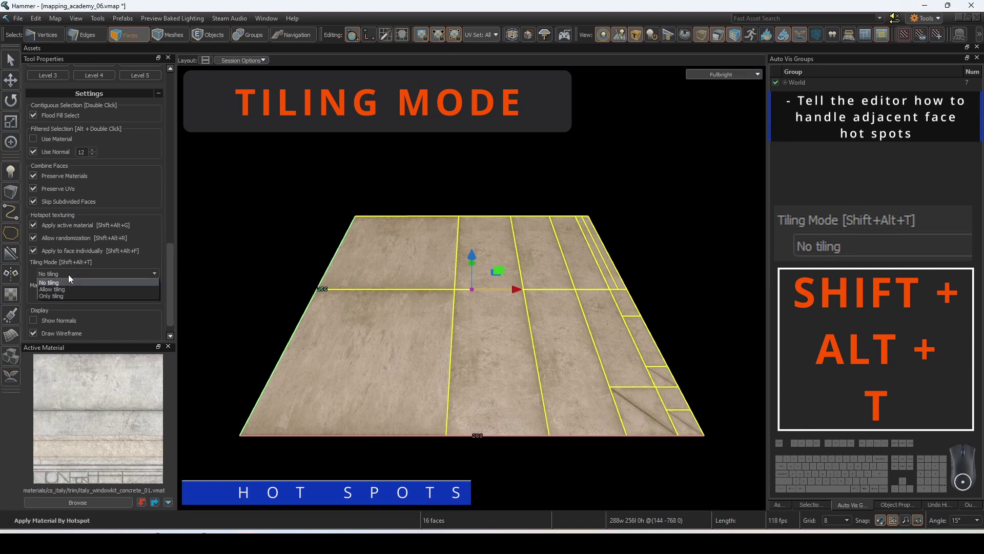
left_click(69, 289)
key("alt+h")
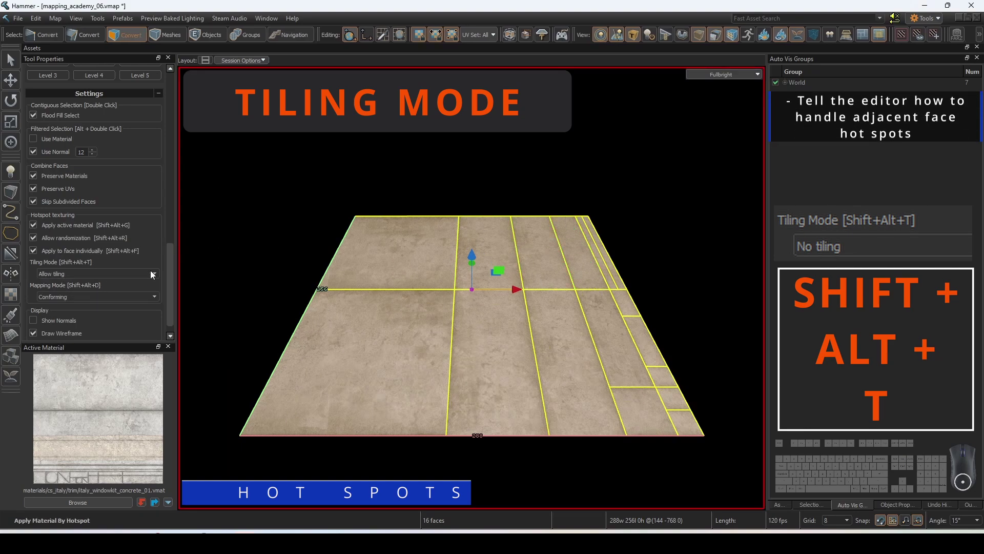
key("alt+h")
key("alt+h")
key("alt+h")
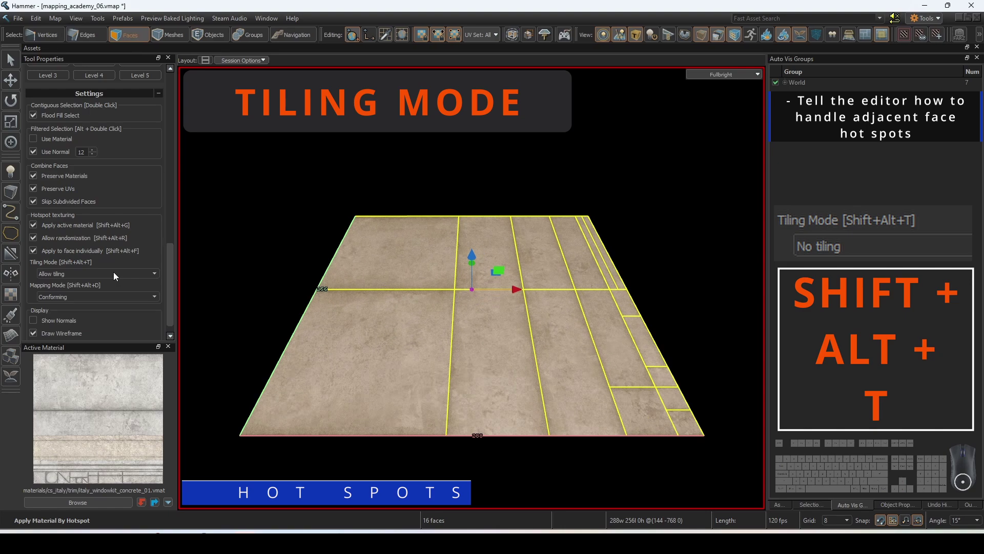
- Set the Tiling Mode to Only tiling and reapply the hotspot material to all faces
left_click(113, 273)
left_click(79, 296)
key("alt+h")
key("alt+h")
- Return the Tiling Mode to No tiling, reapply the hotspot material to all faces and deselect them
left_click(69, 275)
left_click(73, 281)
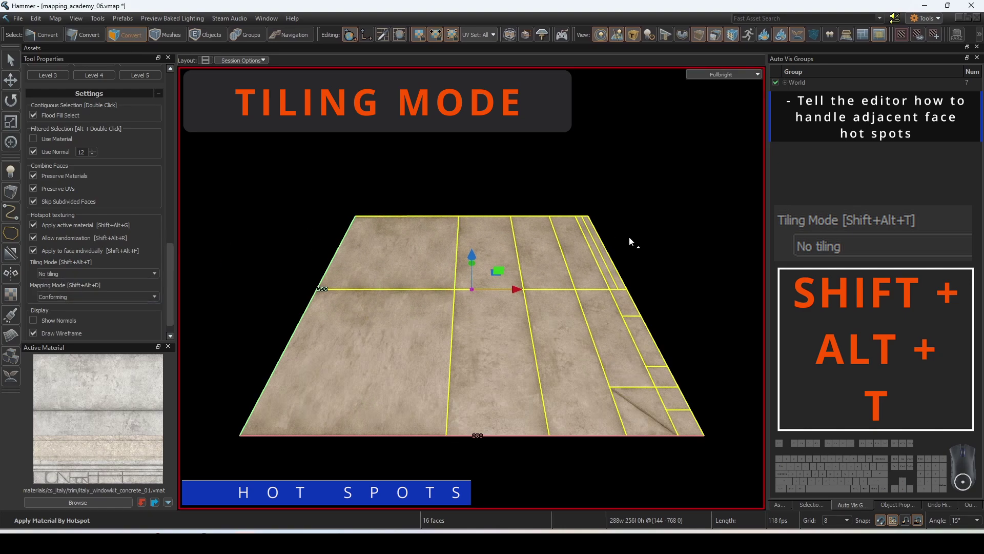
key("alt+h")
key("alt+h")
left_click(669, 281)
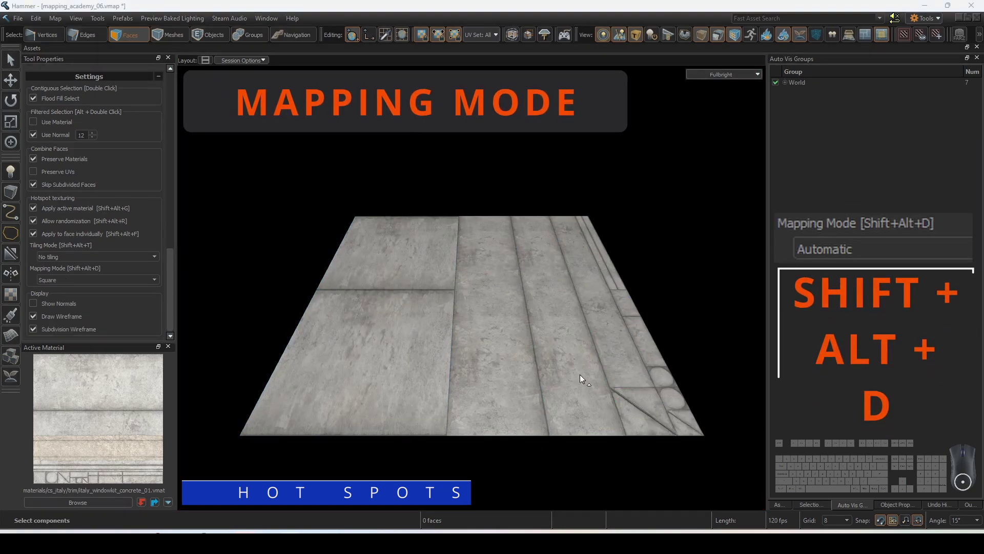
- Combine the plane's central faces into one L-shaped face and merge the small faces near its front right corner
left_click(561, 279)
left_click_drag(561, 349, 513, 365)
key("BackSpace")
left_click(709, 318)
mouse_move(636, 374)
left_mouse_down()
mouse_move(661, 393)
mouse_move(648, 416)
left_mouse_up()
key("BackSpace")
left_click(692, 328)
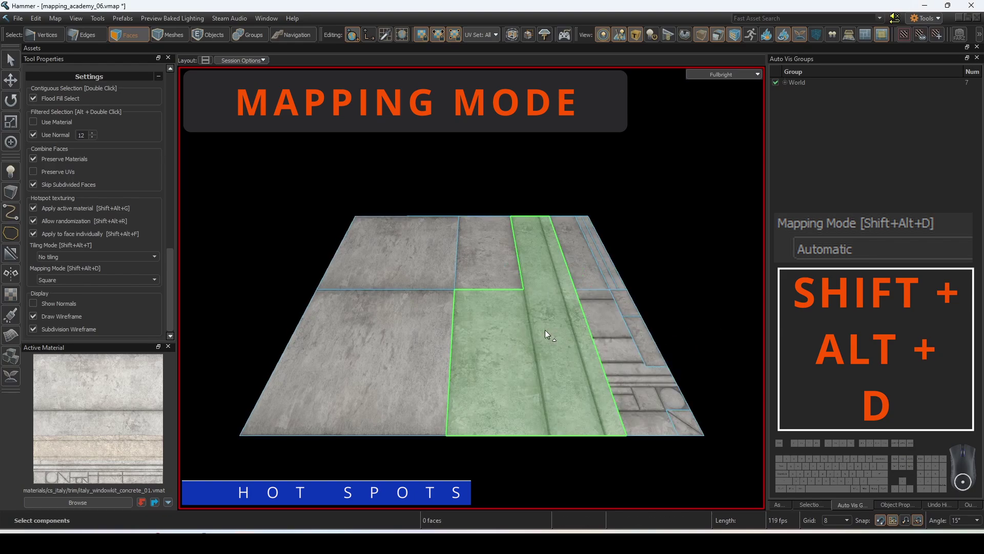
- Apply the hotspot material to all faces in Square mapping mode, then set the Mapping Mode to Conforming
double_click(545, 330)
key("h")
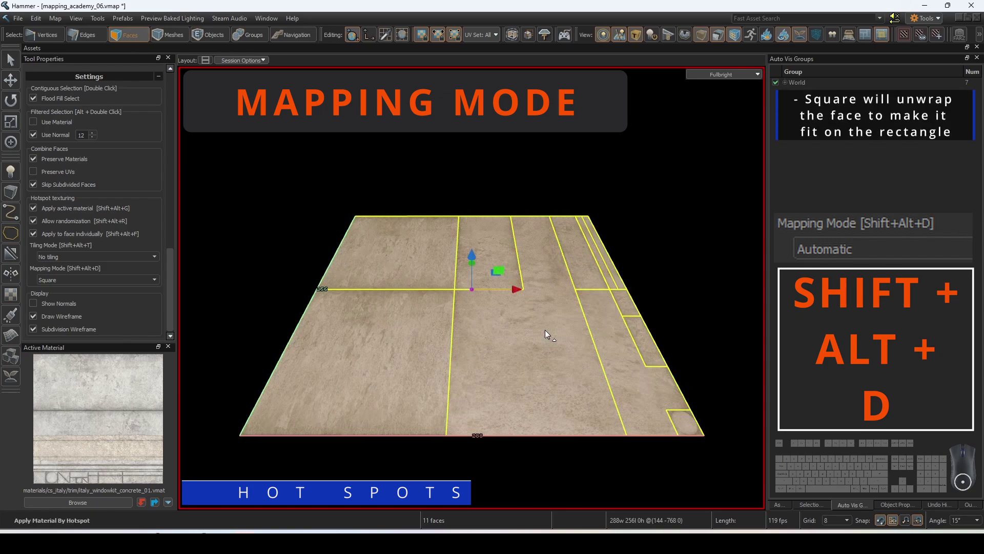
left_click(69, 280)
left_click(80, 302)
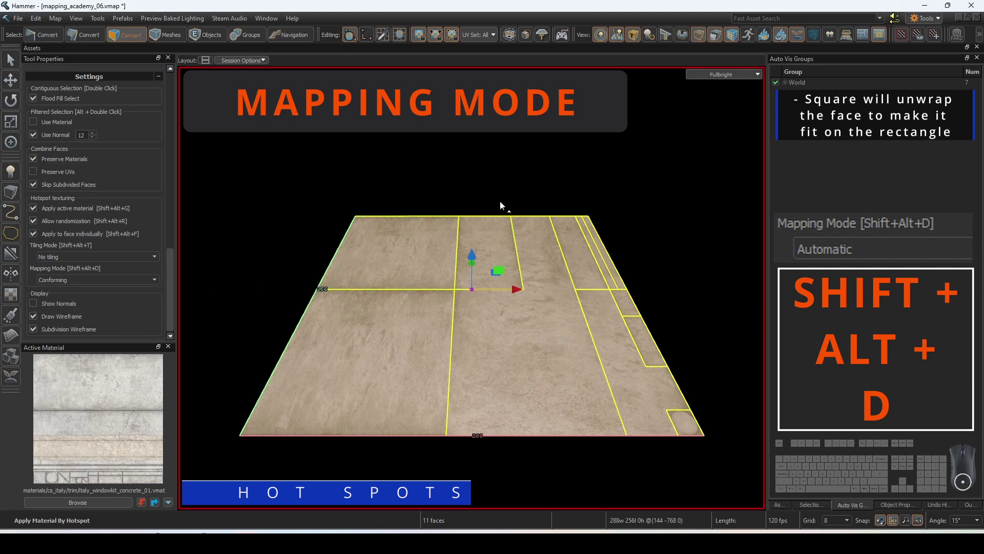
- Switch the hotspot Mapping Mode to Square and then to Automatic for the selected faces, and deselect them
left_click(100, 279)
left_click(98, 295)
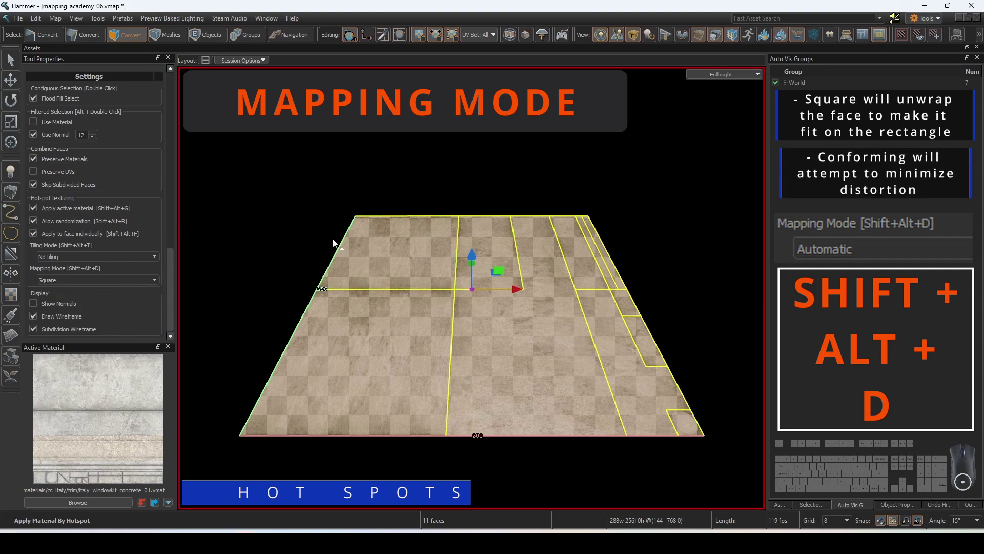
left_click(65, 280)
left_click(65, 290)
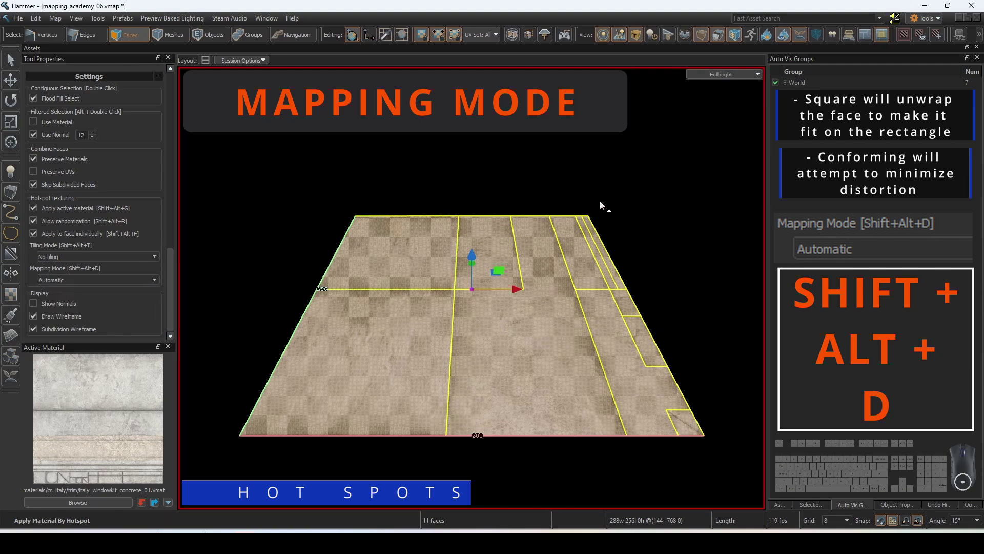
key("Escape")
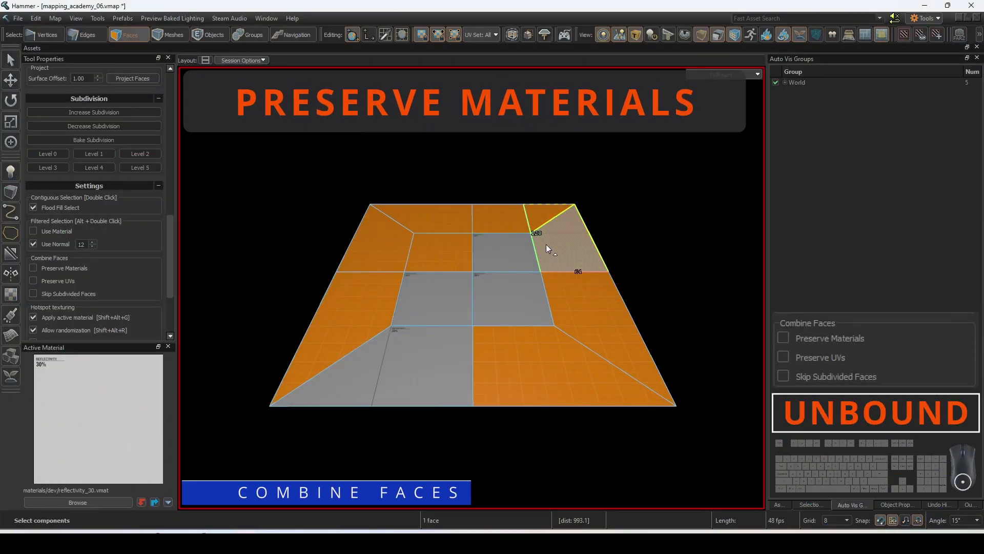
- With Preserve Materials off, combine the grey and orange faces in the plane's rear half
left_click(512, 230, "shift")
key("BackSpace")
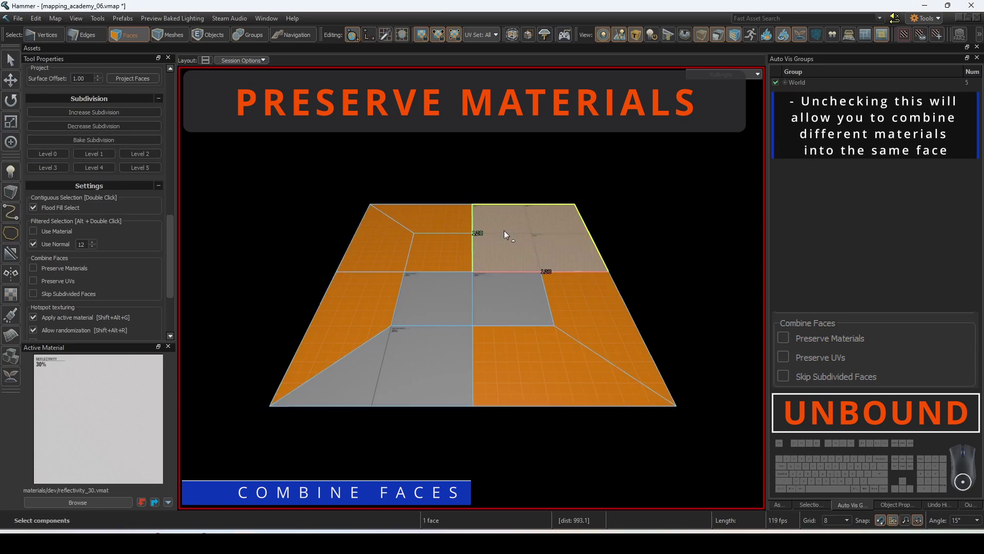
left_click(450, 246, "shift")
key("BackSpace")
- Combine the adjoining faces along the plane's rear edge into one face
left_click(573, 164)
left_click(533, 225)
left_click(460, 227, "shift")
key("BackSpace")
- With Preserve Materials on, try to combine the orange rear face with the grey centre faces
left_click(551, 150)
left_click(482, 253)
left_click(442, 286, "shift")
key("BackSpace")
left_click(512, 219)
left_click(510, 276, "shift")
key("BackSpace")
- Combine the orange rear face with the orange face on the plane's right side
left_click(582, 287, "shift")
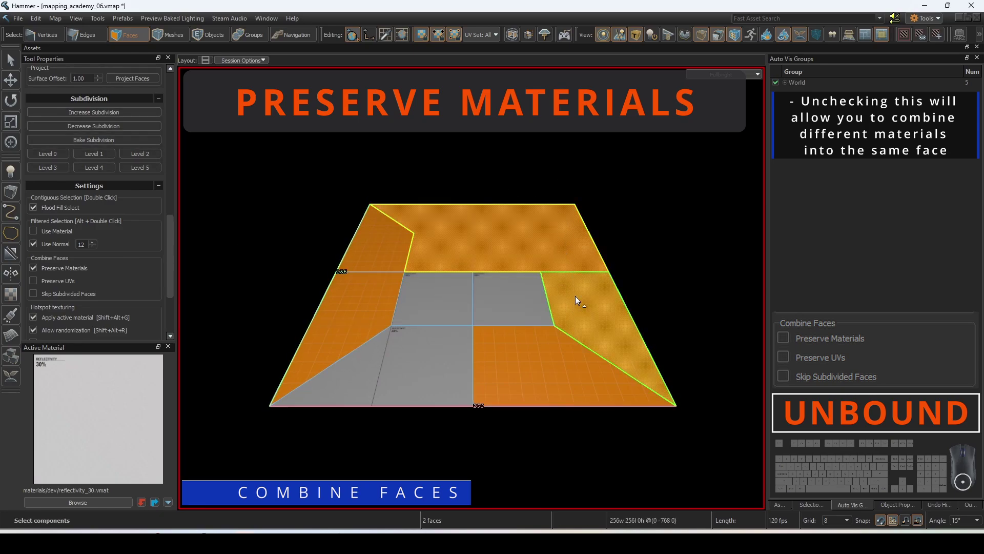
key("BackSpace")
left_click(666, 259)
left_click(513, 290)
left_click(494, 252, "shift")
left_click(639, 264)
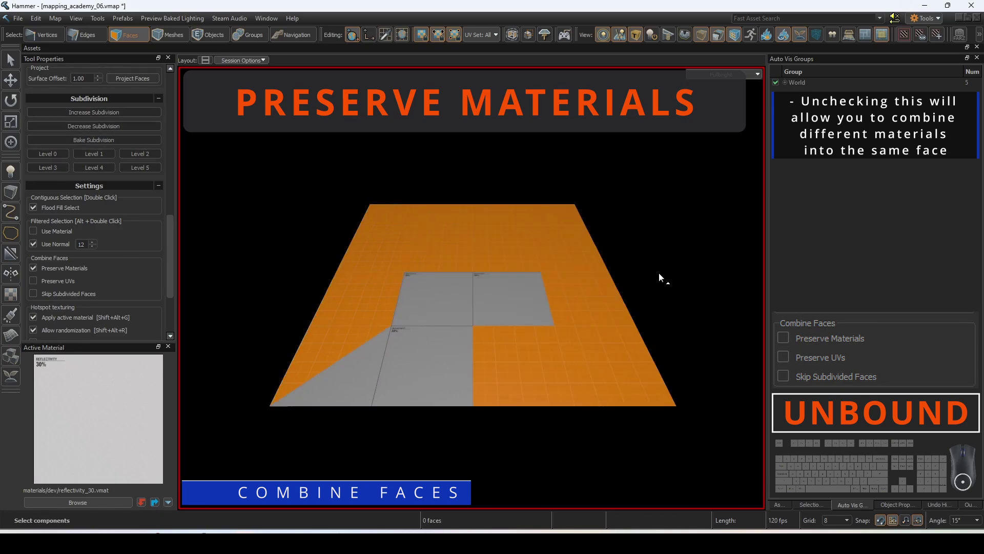
- Combine the two grey centre faces with each other and with the grey face at the plane's front
left_click(513, 297)
left_click(448, 297, "shift")
key("BackSpace")
left_click(310, 289)
left_click(419, 297)
left_click(426, 359, "shift")
key("BackSpace")
left_click(672, 184)
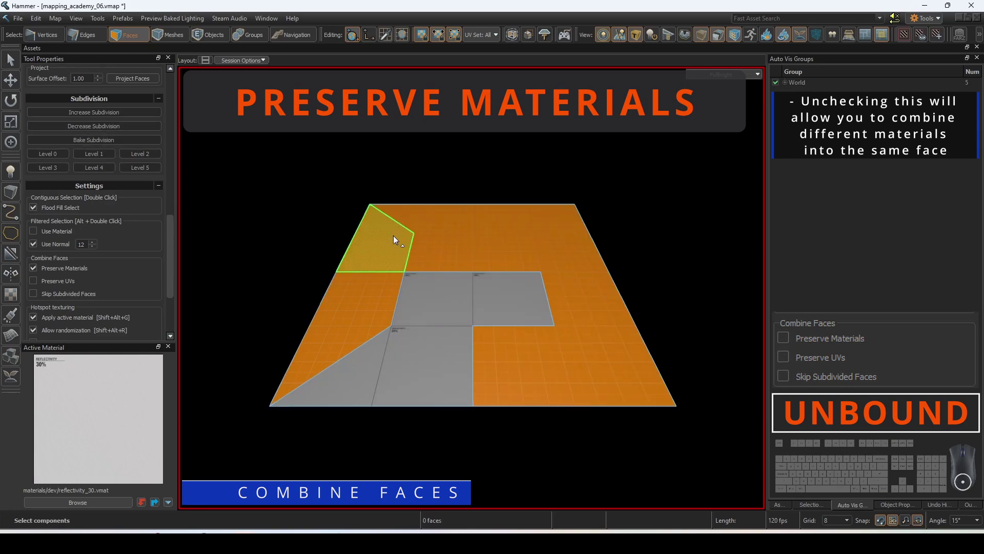
- Combine the orange face in the rear left corner with the large orange rear face
left_click(397, 237)
left_click(472, 247, "shift")
key("BackSpace")
left_click(654, 194)
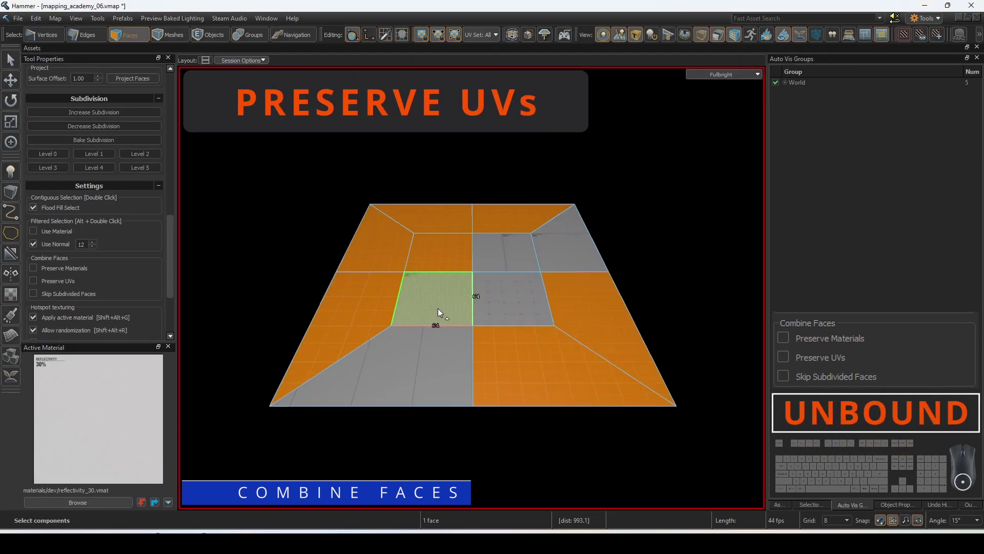
- With Preserve UVs on, try to combine the centre right grey face with the merged centre left and front face
left_click(437, 309)
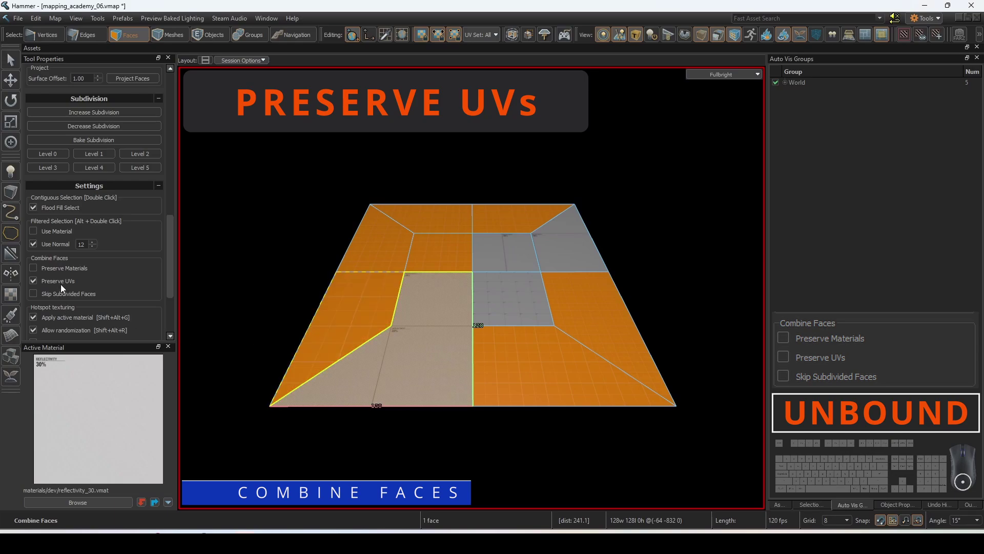
left_click(641, 295)
left_click(513, 298)
left_click(452, 300, "shift")
key("BackSpace")
- Align the textures of the rear right, centre right and merged centre left grey faces to the world
left_click(641, 295)
left_click(505, 254)
left_click(513, 297, "shift")
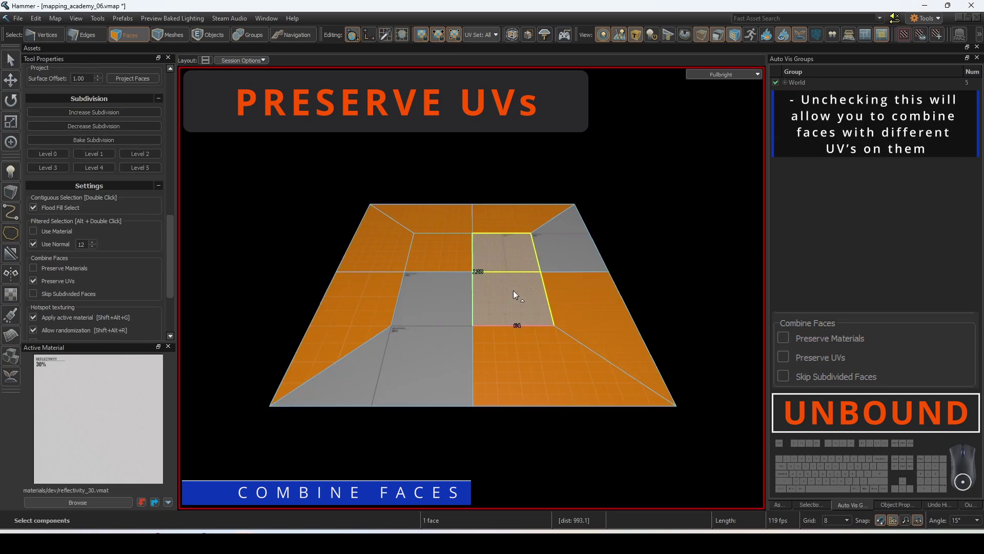
left_click(641, 290)
left_click(567, 253)
left_click(508, 256, "shift")
left_click(505, 298, "shift")
left_click(449, 304, "shift")
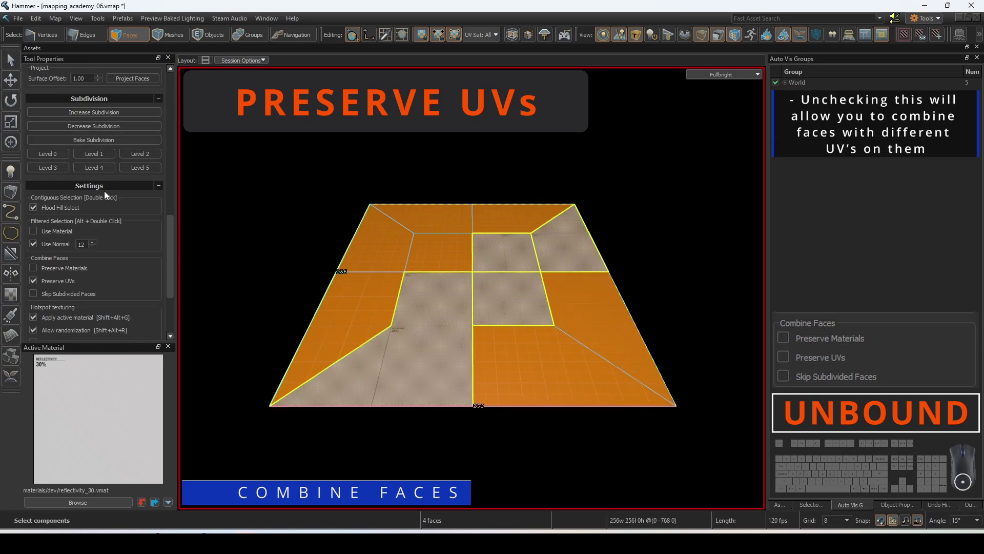
scroll(101, 200, "up", 10)
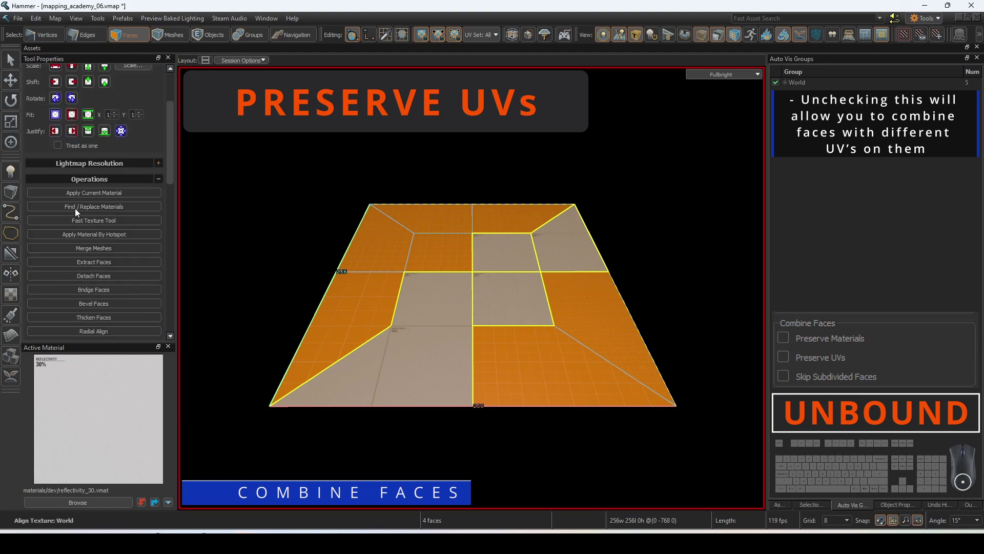
- With Preserve UVs on, combine the four world-aligned grey faces into one face
scroll(76, 210, "down", 13)
left_click(494, 306)
left_click(466, 313, "shift")
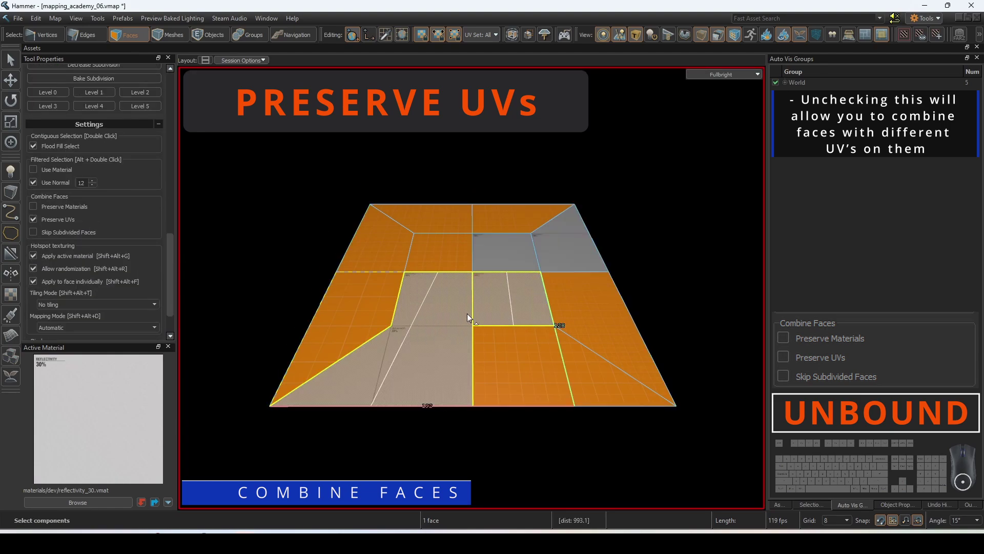
left_click(658, 221)
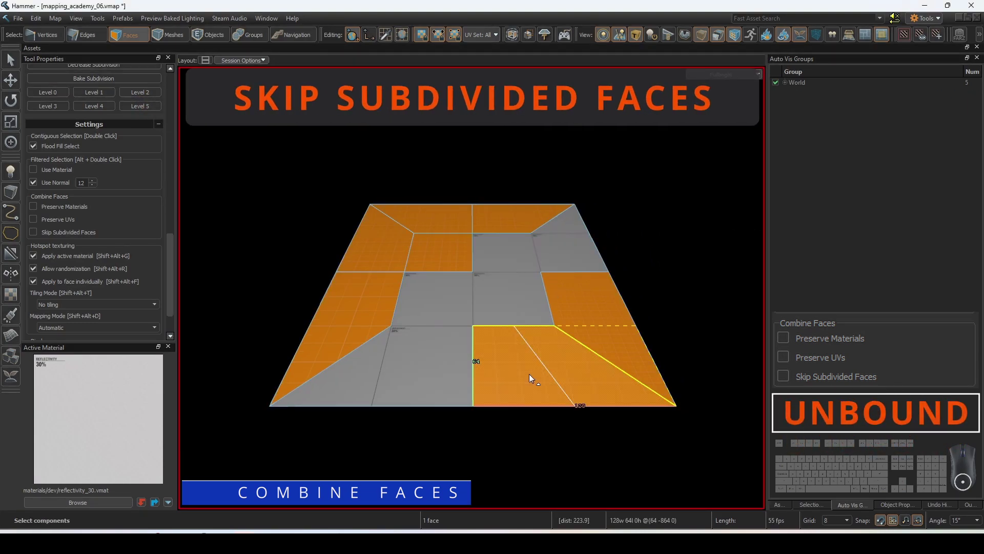
- Subdivide the plane's front right orange face to Level 2 and its left orange face to Level 3
left_click(529, 374)
left_click(140, 92)
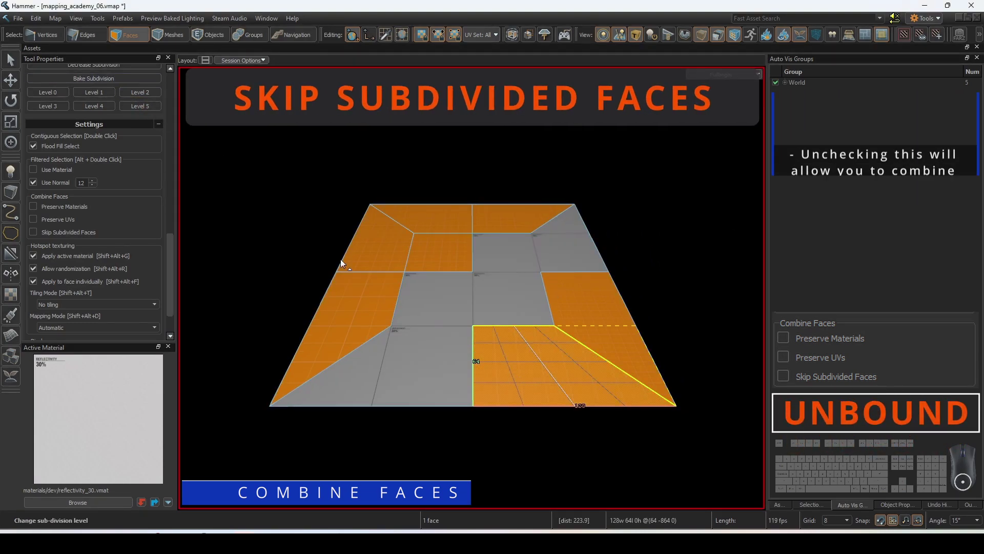
left_click(357, 300)
left_click(54, 107)
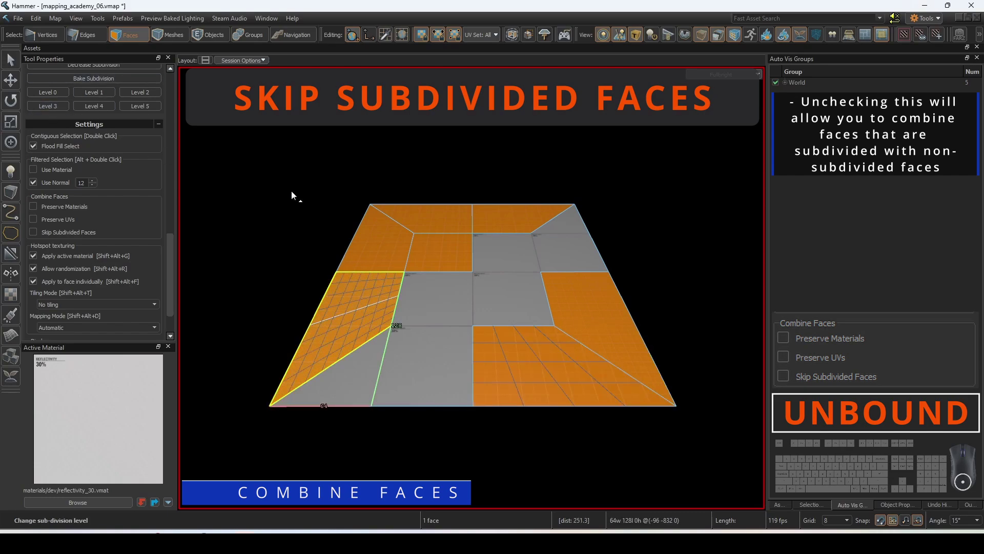
- Combine the subdivided left orange face with the merged grey face while Skip Subdivided Faces is off
left_click(359, 357, "shift")
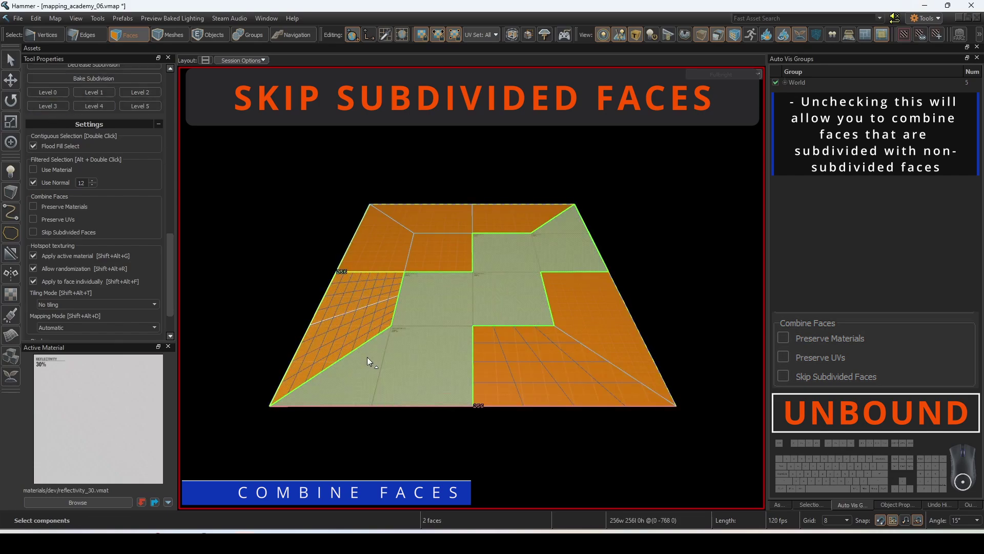
key("BackSpace")
- Turn on Skip Subdivided Faces and try to combine the right orange face with the subdivided front right face
left_click(83, 232)
left_click(558, 315, "shift")
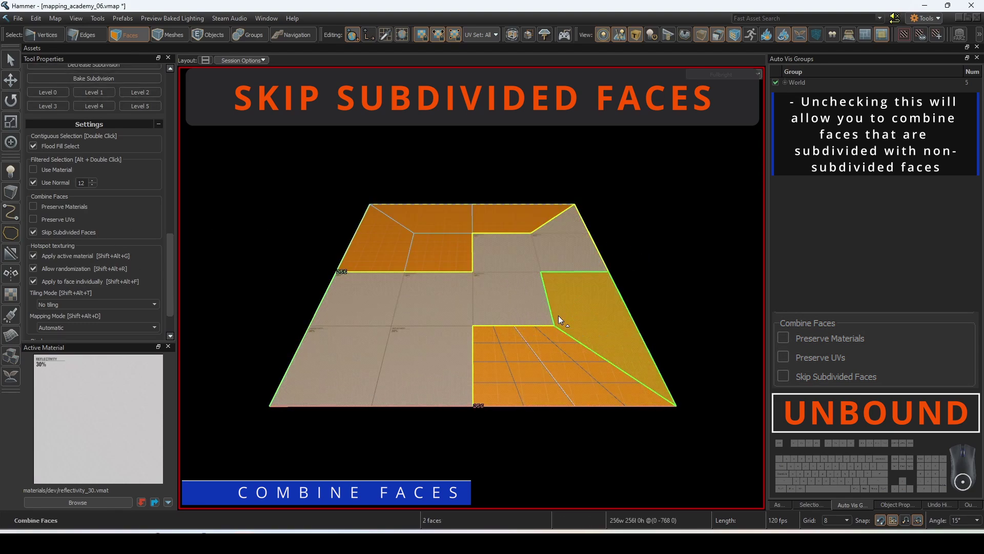
left_click(563, 315)
left_click(562, 355, "shift")
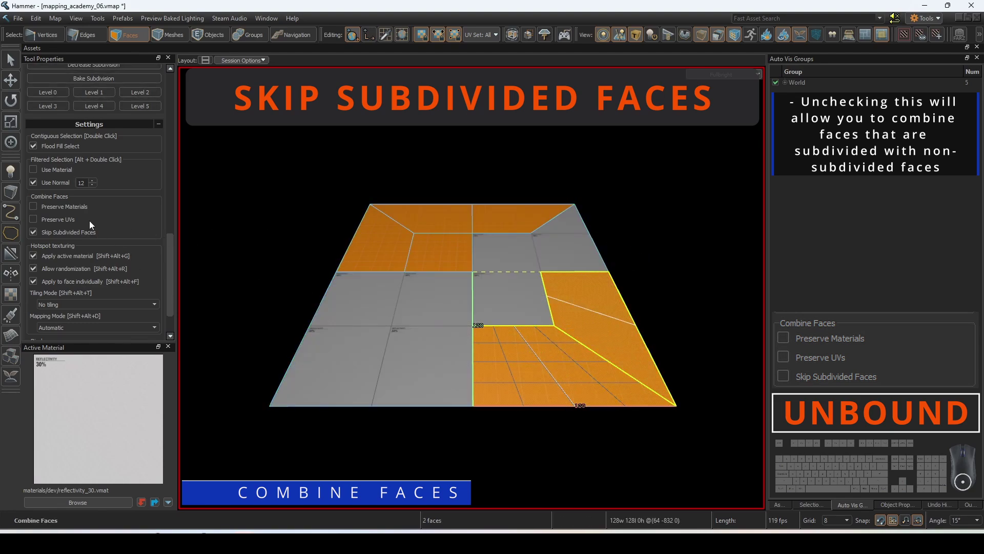
key("BackSpace")
left_click(720, 274)
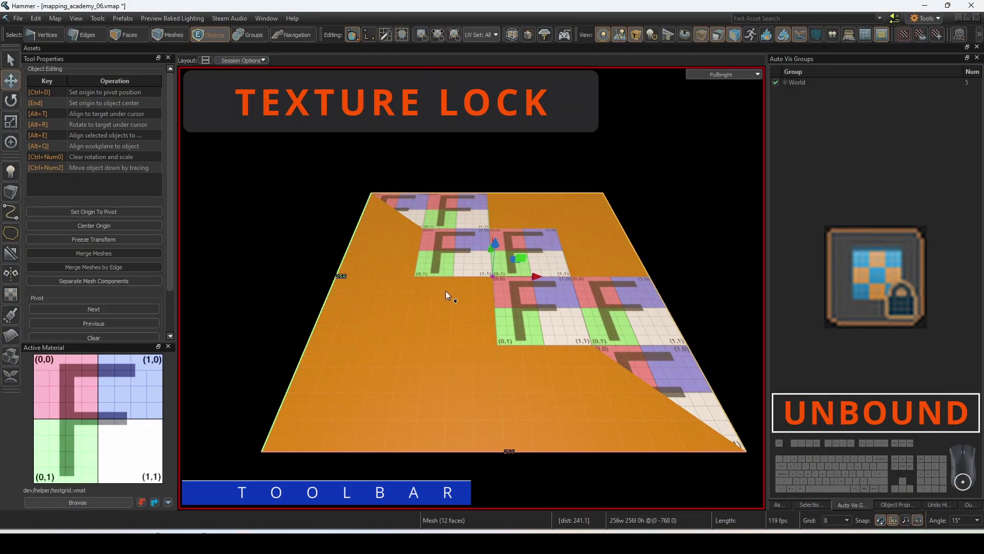
- Move the textured plane sideways along its red axis twice, undoing the first move, to compare Texture Lock behaviour
left_click_drag(492, 277, 578, 278)
key("ctrl+z")
left_click_drag(513, 276, 604, 282)
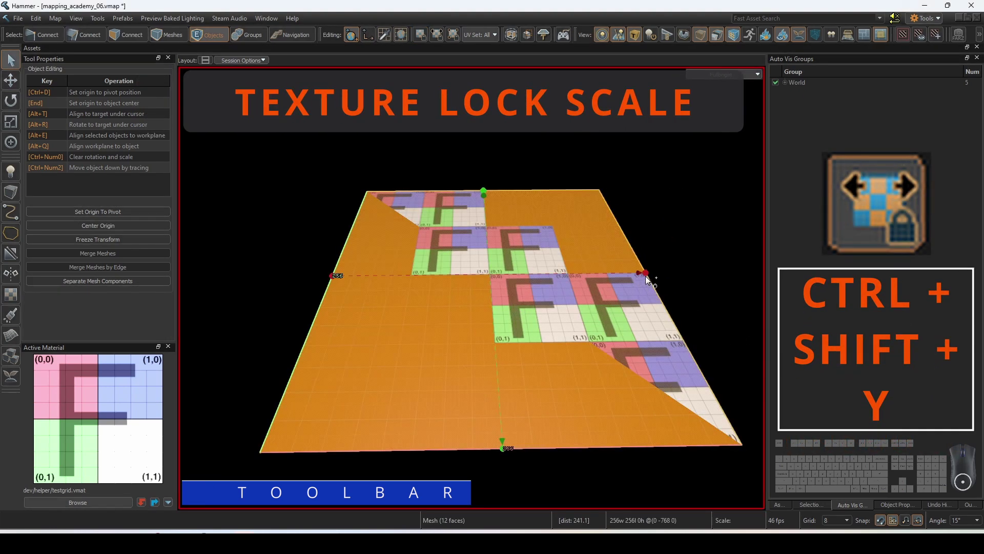
- Stretch the textured plane from its right side repeatedly to compare Texture Lock Scale behaviour, undoing each stretch
left_click_drag(647, 279, 739, 271)
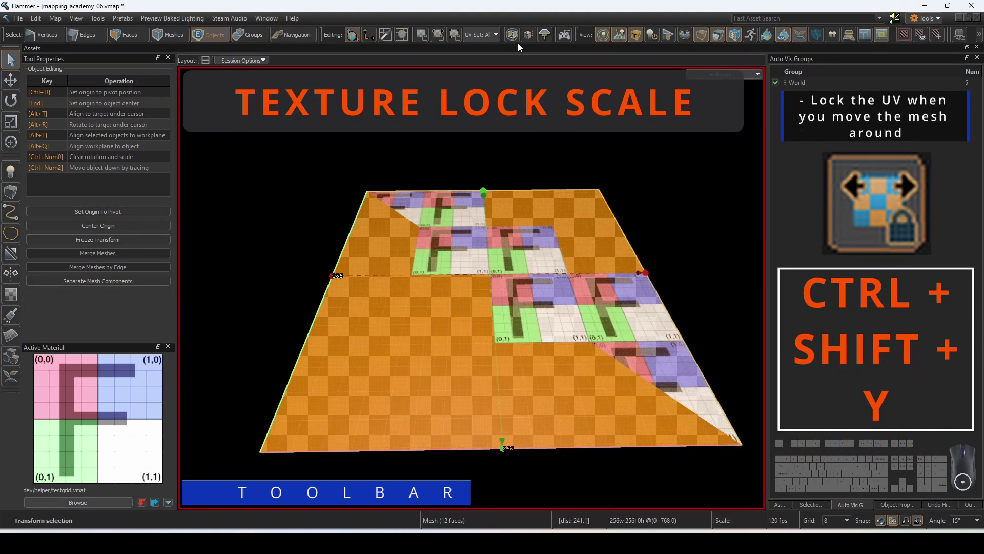
left_click_drag(648, 274, 770, 278)
key("ctrl+z")
left_click_drag(644, 275, 756, 273)
key("ctrl+z")
left_click(689, 177)
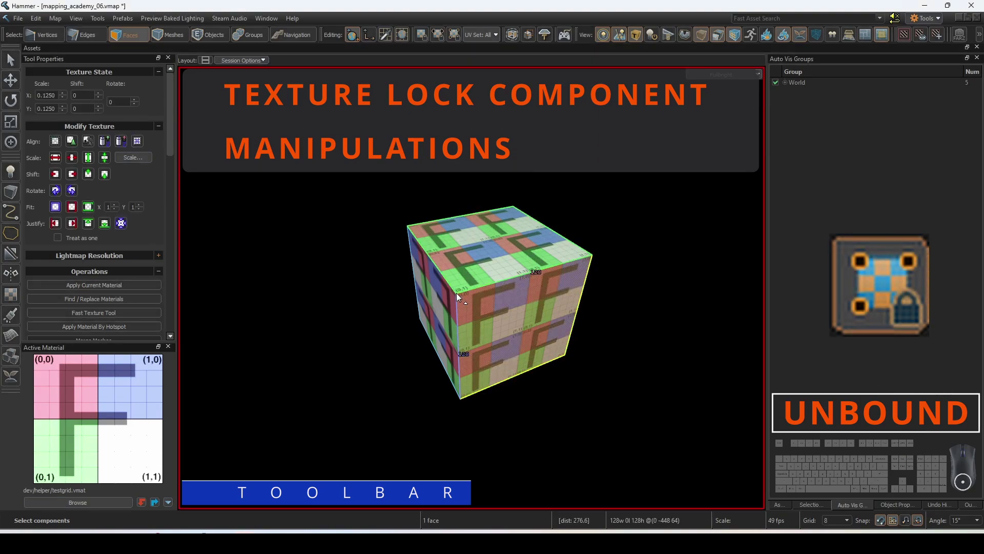
- Pull the cube's nearest upper corner vertex outward in vertex mode, and cancel the move
key("1")
key("w")
left_click(425, 306)
left_click_drag(427, 318, 322, 345)
key("Escape")
- Turn on component texture locking and pull the cube's corner vertex outward twice, cancelling each move
left_click(454, 36)
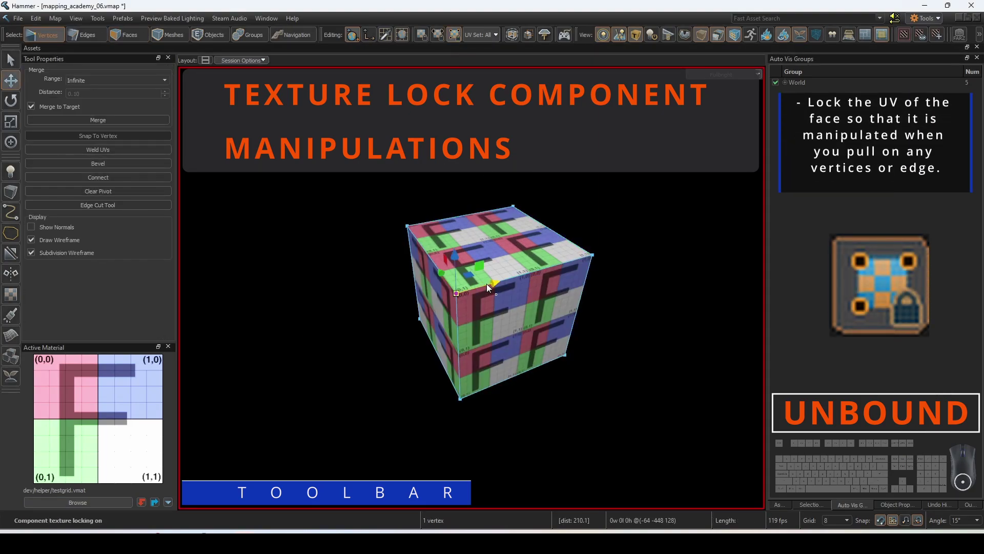
left_click_drag(487, 284, 283, 314)
key("Escape")
left_click_drag(458, 297, 345, 329)
key("Escape")
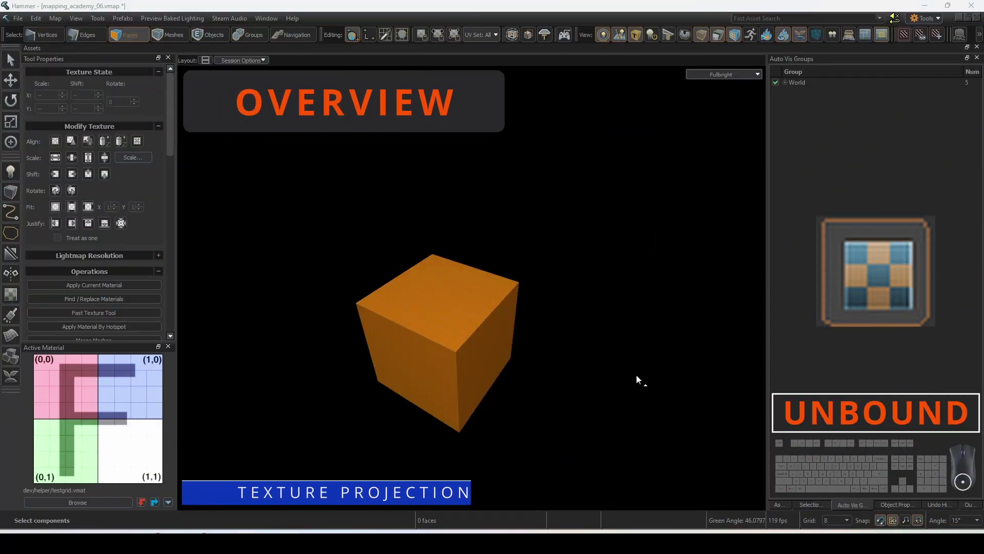
- Apply the testgrid material to all faces of the orange cube and open texture projection with the Translate gizmo
double_click(441, 324)
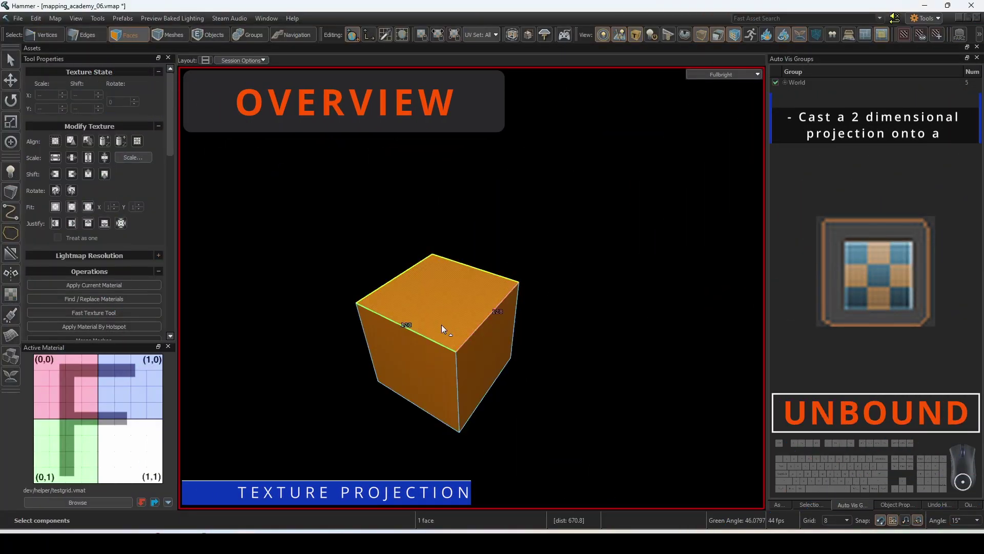
key("shift+t")
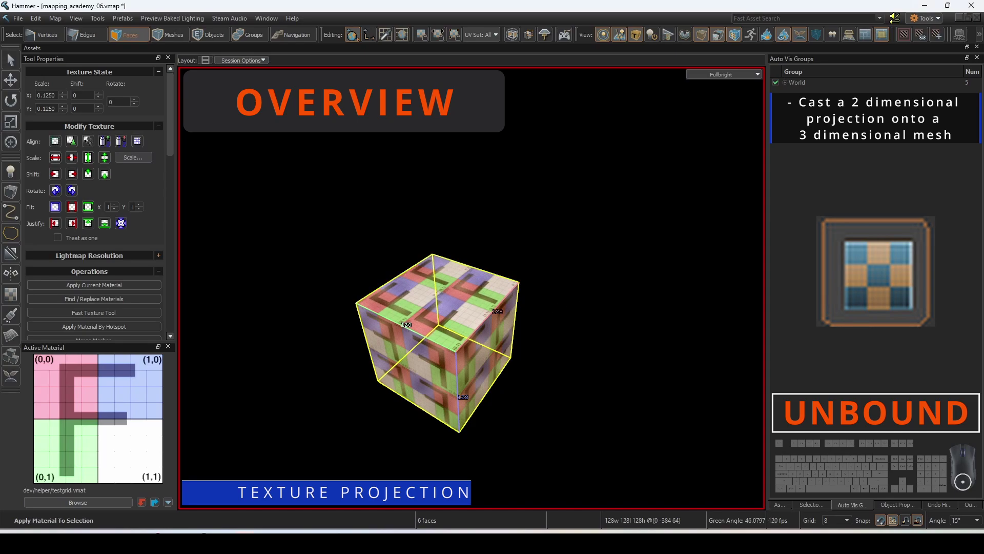
left_click(14, 301)
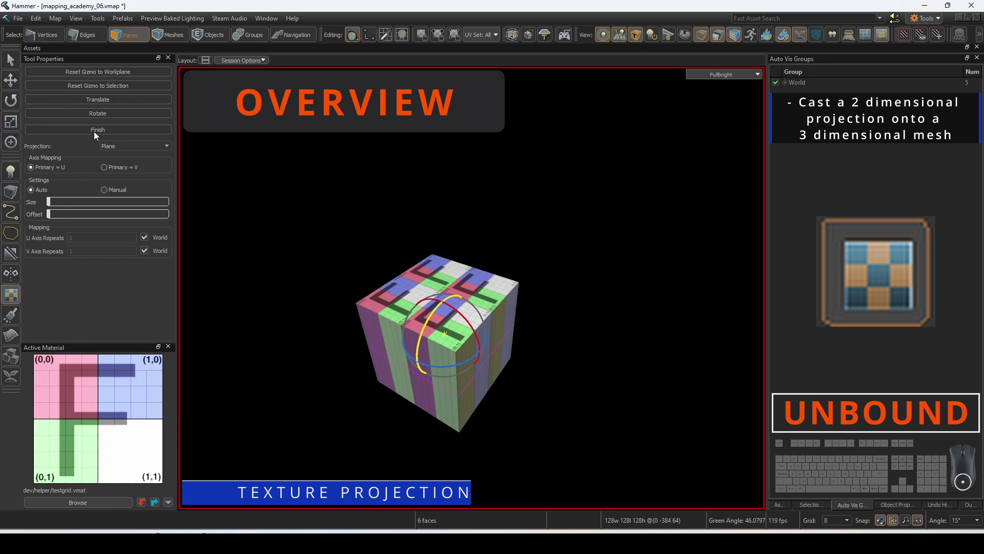
left_click(116, 95)
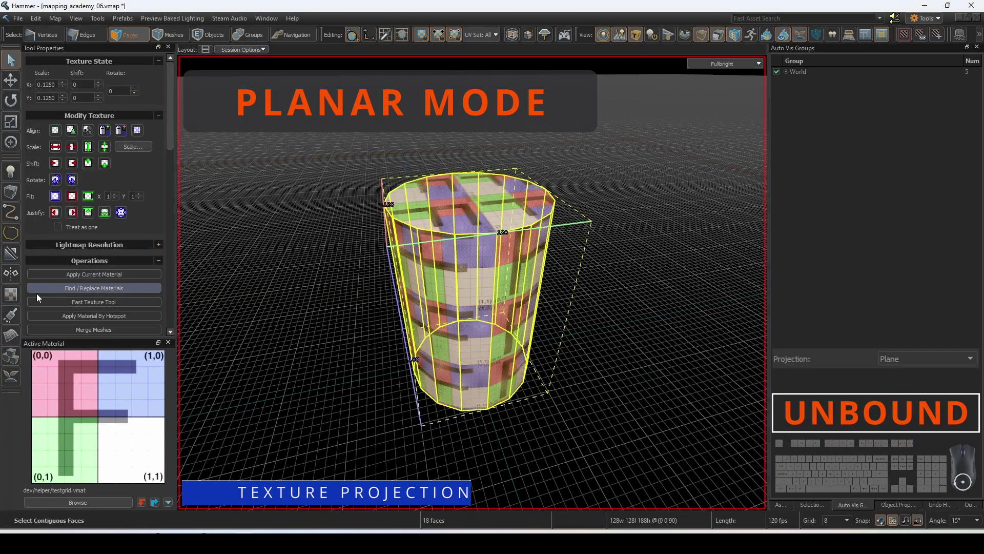
- Start texture projection on the cylinder mesh and alternate the projection between Plane and Cylinder, ending on Cylinder
left_click(8, 297)
left_click(133, 136)
left_click(127, 143)
left_click(136, 134)
left_click(134, 149)
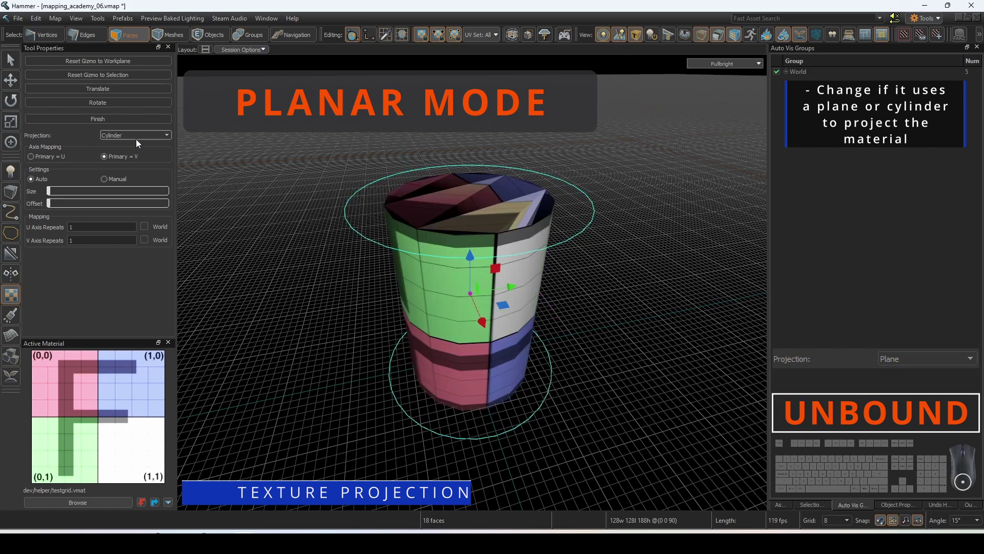
left_click(136, 136)
left_click(136, 144)
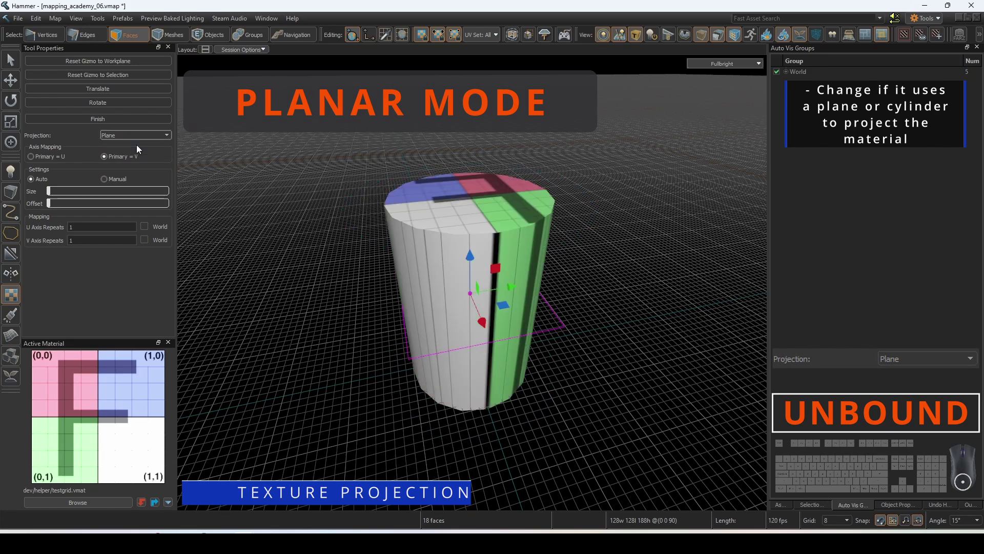
left_click(133, 135)
left_click(134, 152)
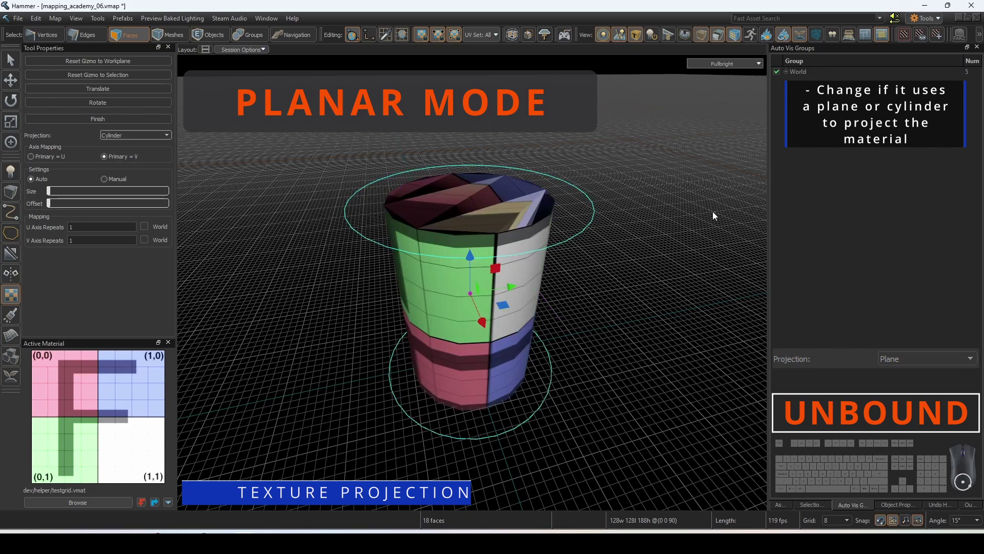
- Translate the cylindrical projection downward along the blue axis of its gizmo
key("shift+t")
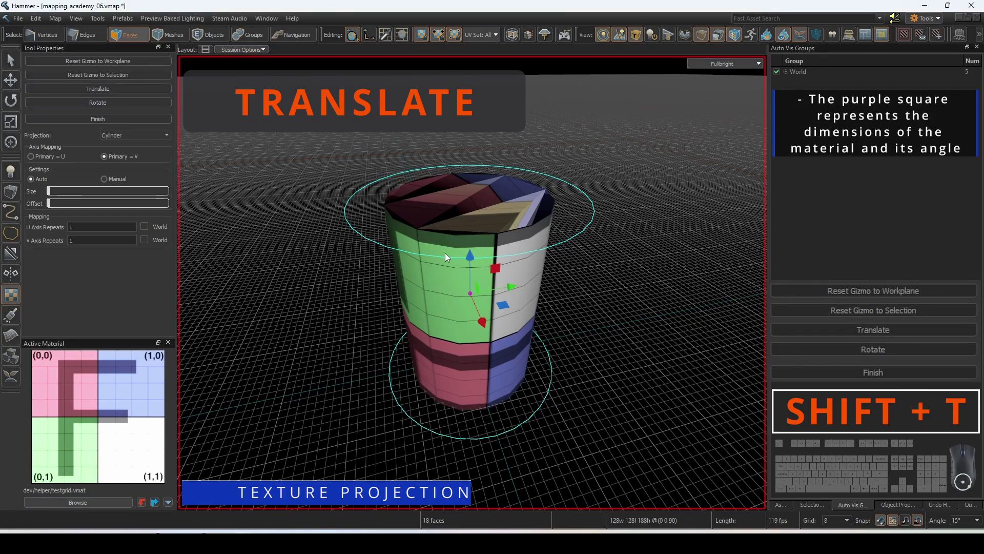
left_click_drag(470, 259, 455, 336)
- Set the projection to Plane, translate it downward along the blue axis, and leave the projection tool
left_click(117, 134)
left_click(125, 145)
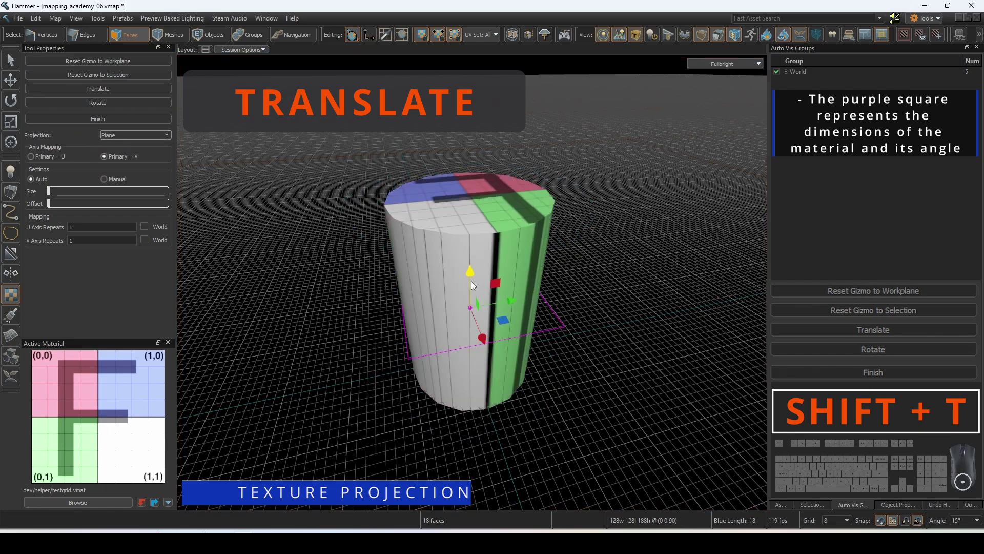
left_click_drag(472, 286, 473, 364)
key("t")
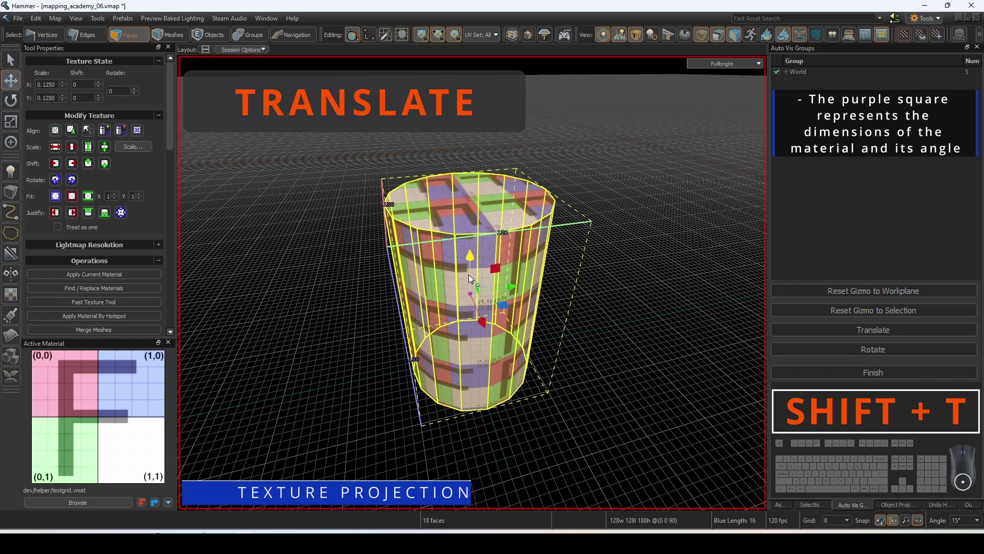
left_click(604, 256)
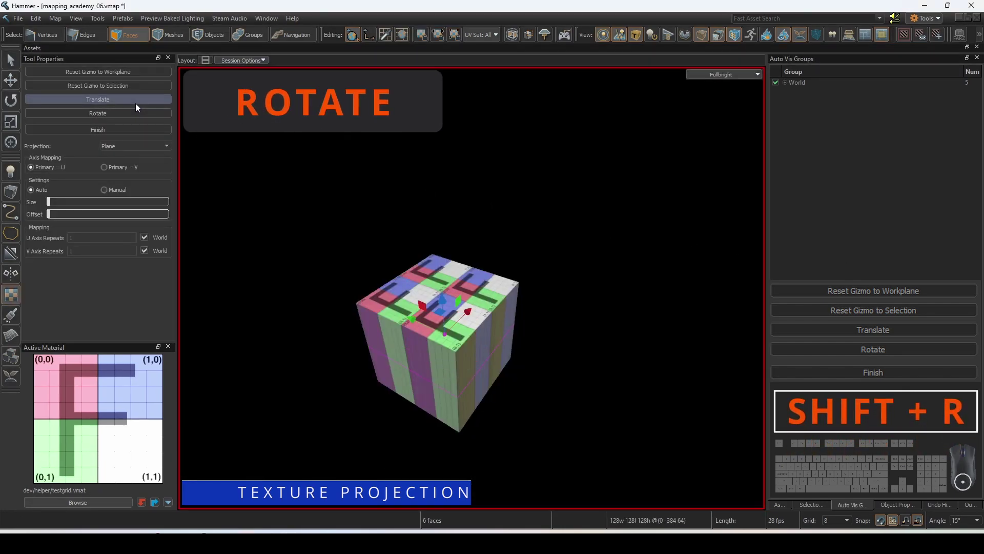
- Rotate the cube's planar projection about 35° around the gizmo's blue axis
left_click(121, 114)
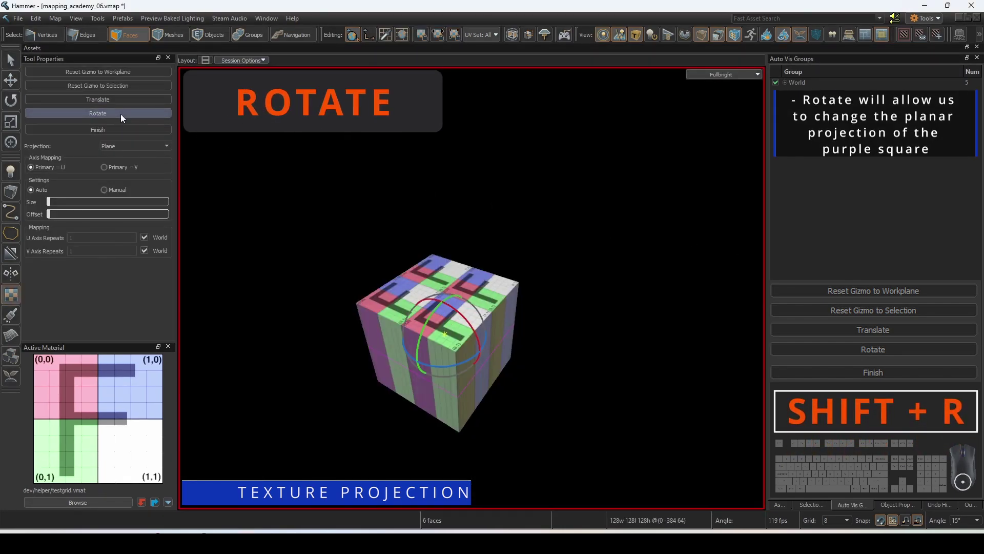
left_click_drag(443, 370, 487, 364)
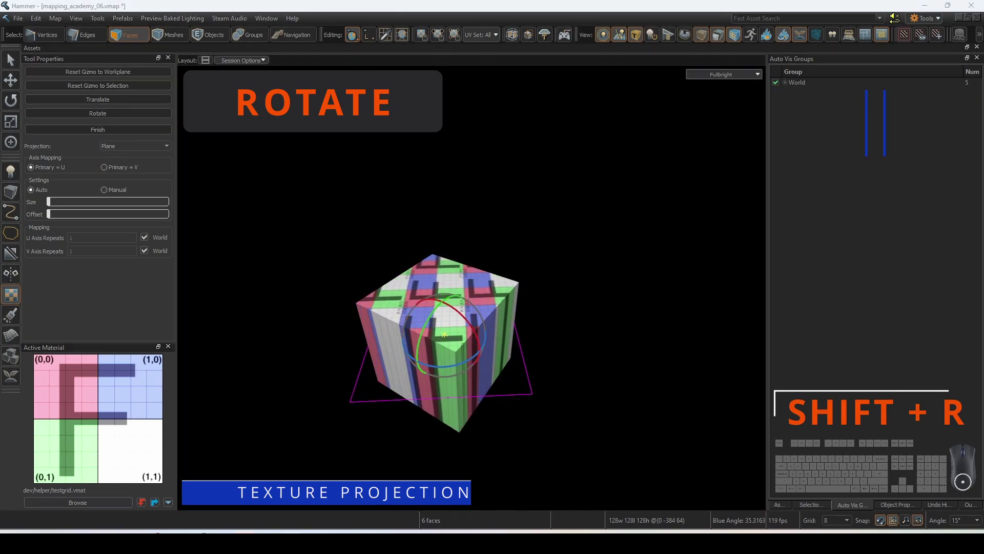
- Alternate the projection's axis mapping between Primary = V and Primary = U, ending on Primary = U
left_click(105, 168)
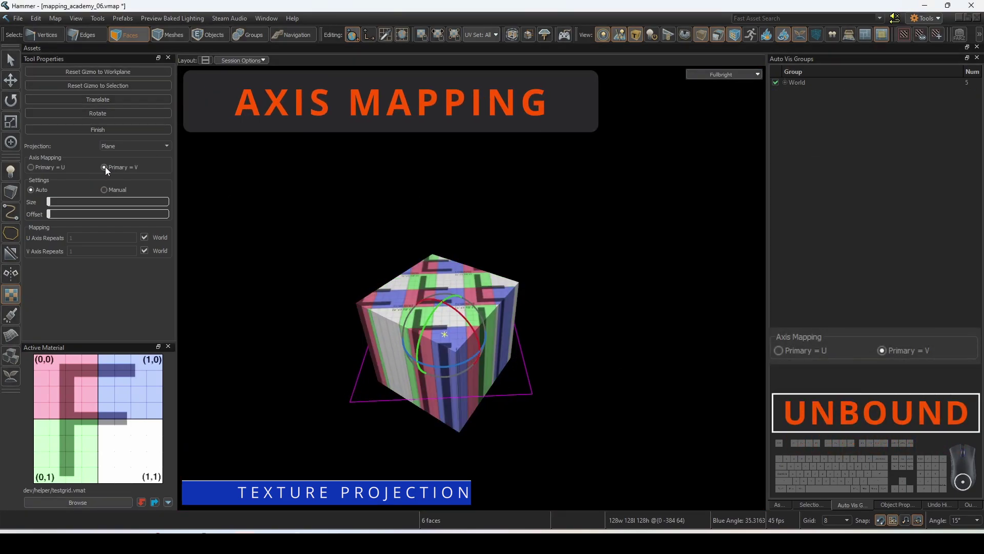
left_click(45, 166)
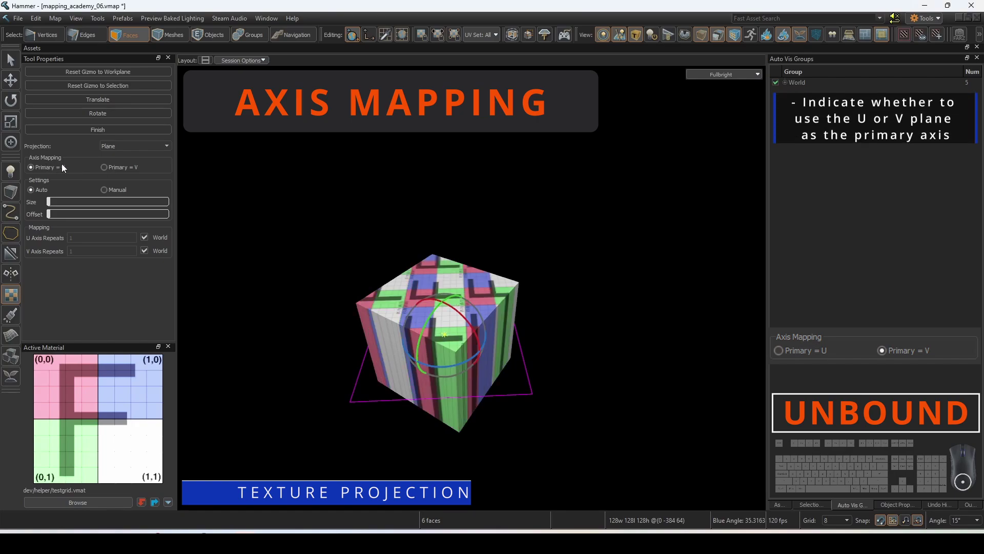
left_click(105, 167)
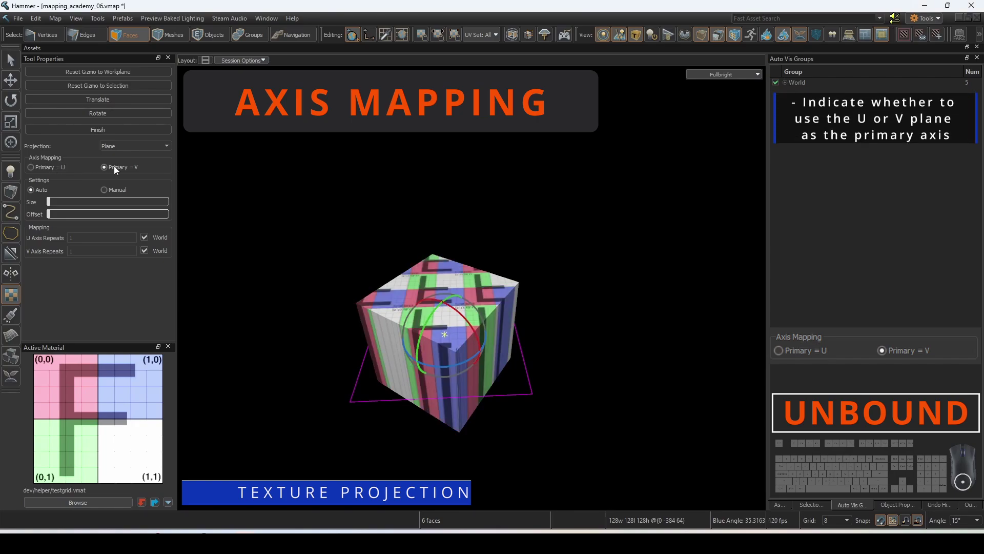
left_click(46, 167)
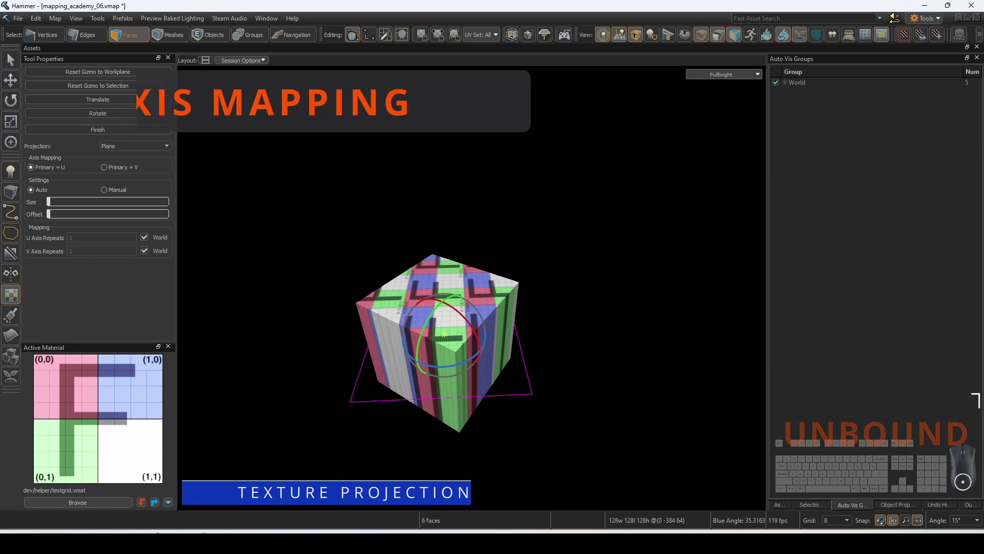
- Switch the projection settings to Manual with a size of 191.44, 202.44, 120.00 and an offset of 64, 0, 0
left_click(103, 190)
left_click(85, 201)
left_click(122, 201)
scroll(124, 206, "up", 14)
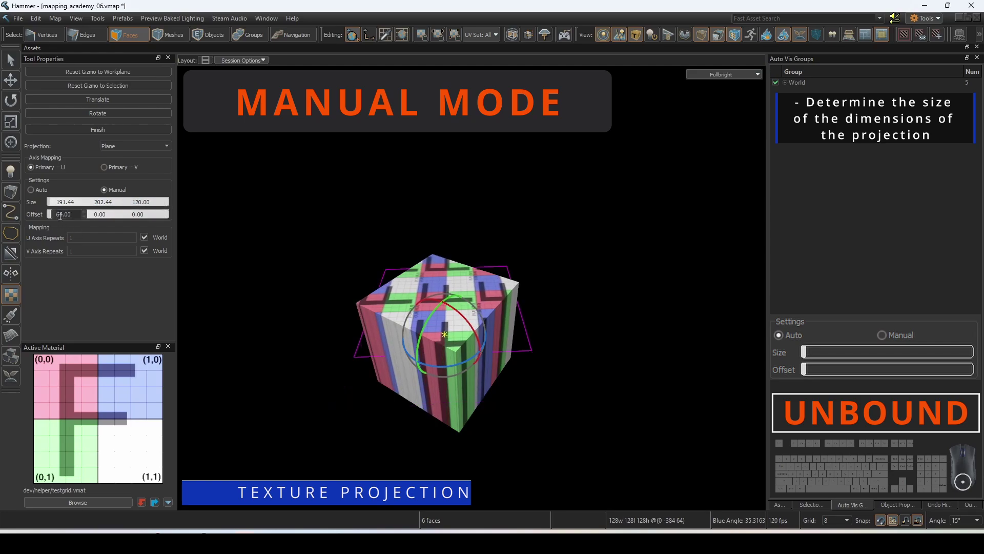
left_click(115, 216)
type("96")
key("Return")
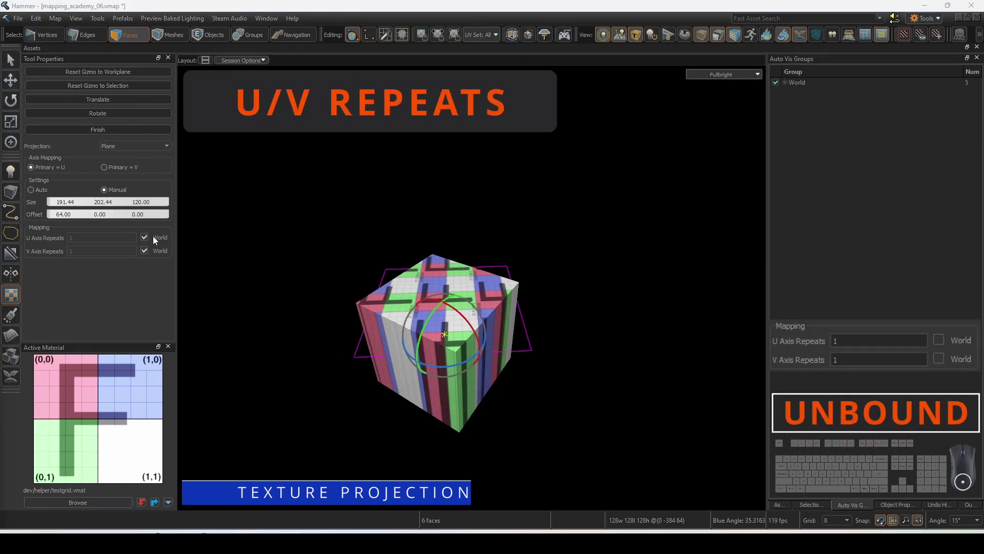
- Try U and V axis repeats of 2 with World mapping off, and re-enable World mapping for both axes
left_click(153, 236)
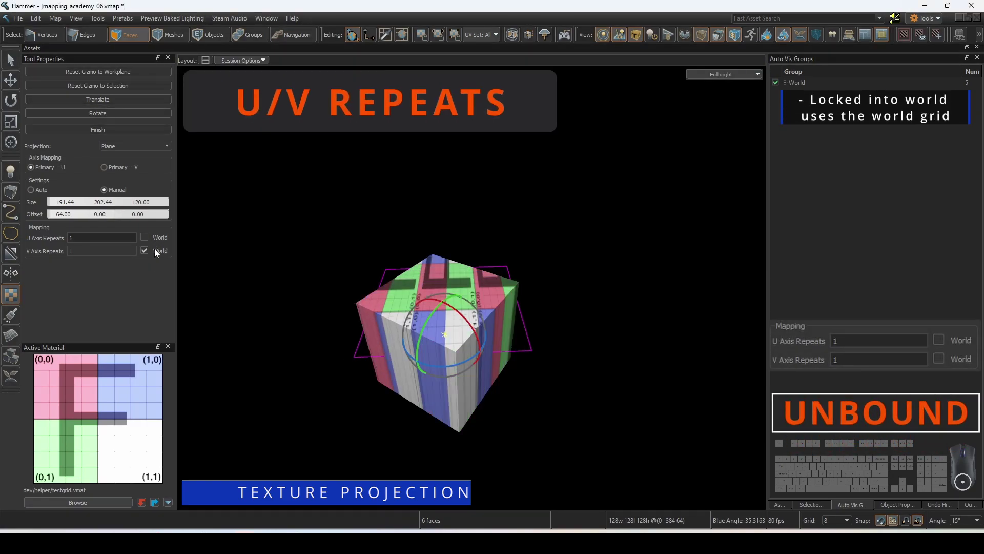
left_click(156, 252)
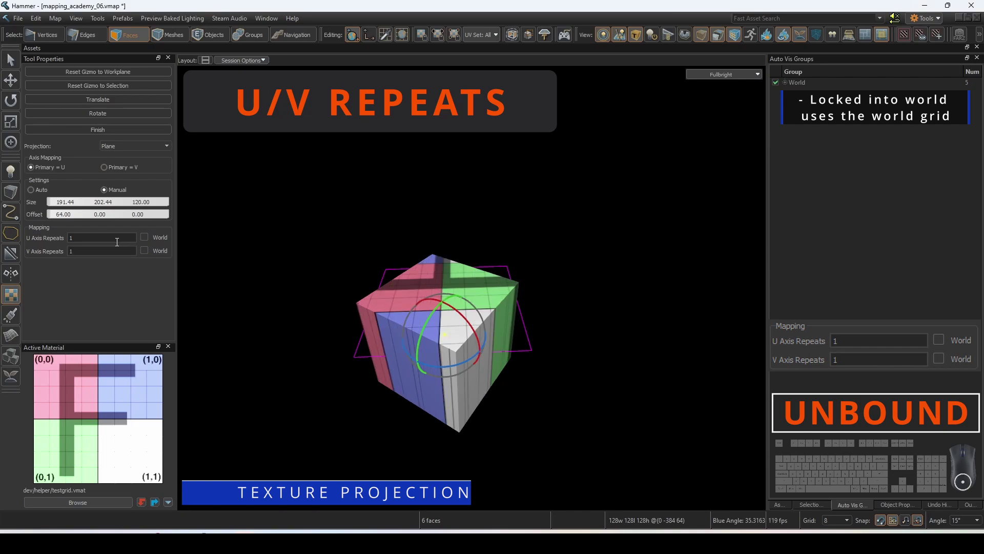
double_click(117, 240)
type("22")
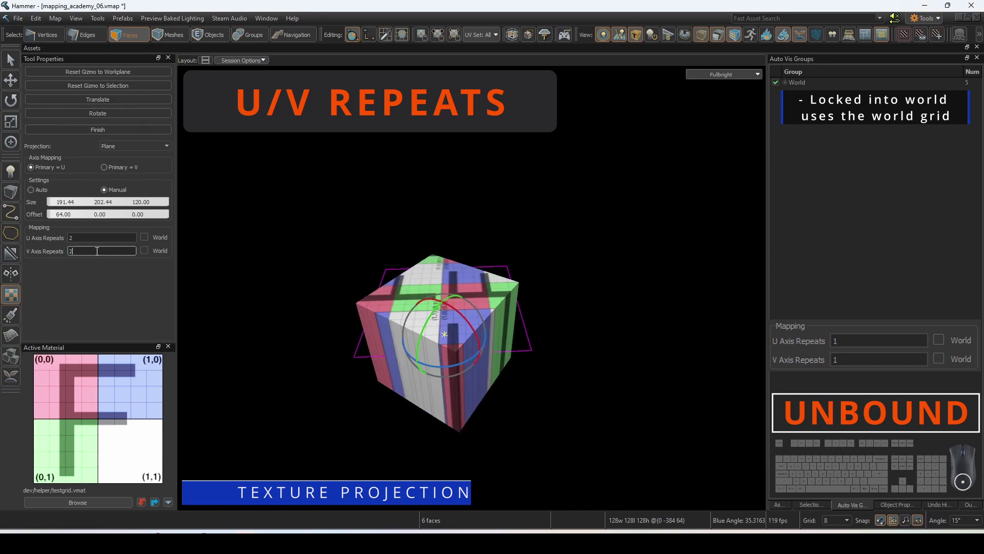
left_click(144, 237)
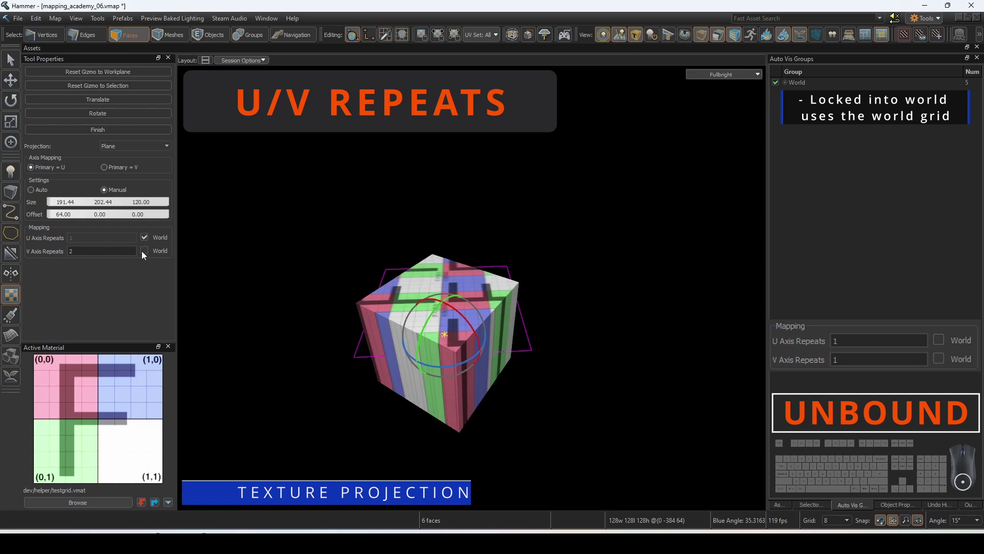
left_click(144, 251)
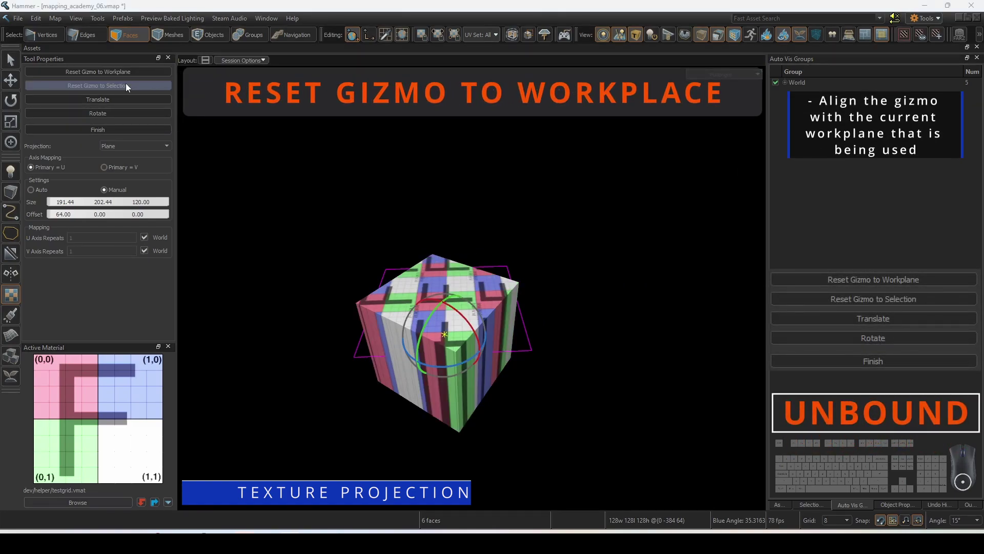
- Alternate resetting the projection gizmo to the selection and to the workplane, ending on the workplane
left_click(109, 85)
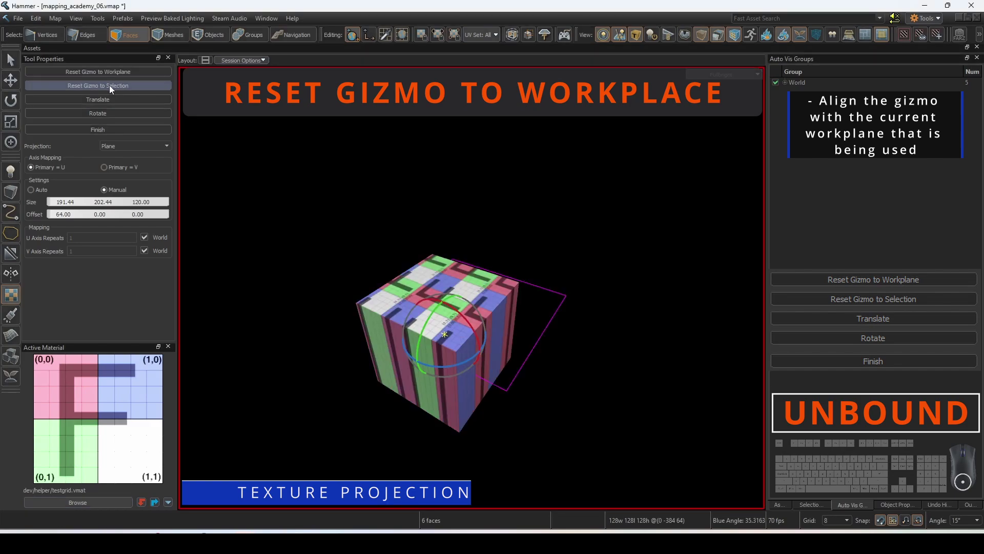
left_click(107, 74)
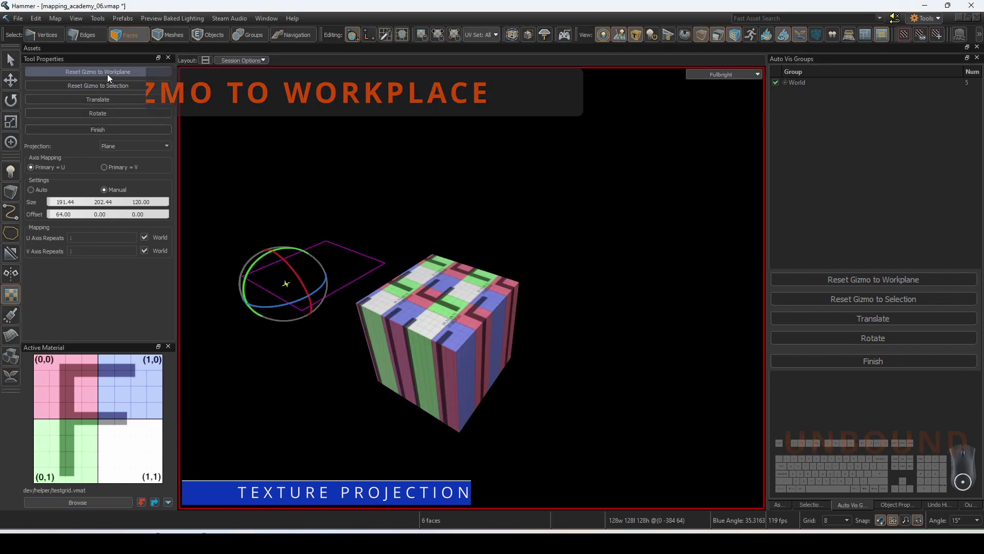
left_click(109, 85)
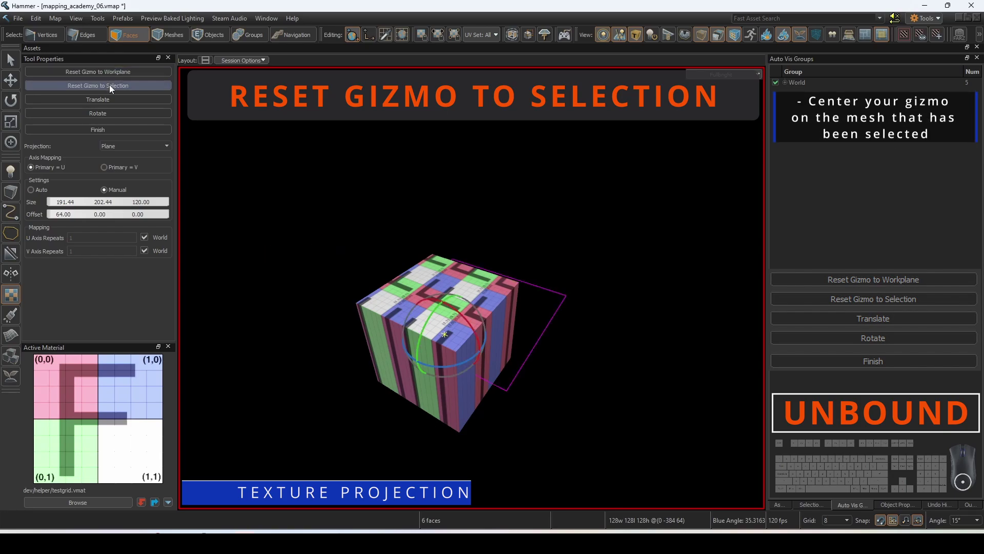
left_click(97, 74)
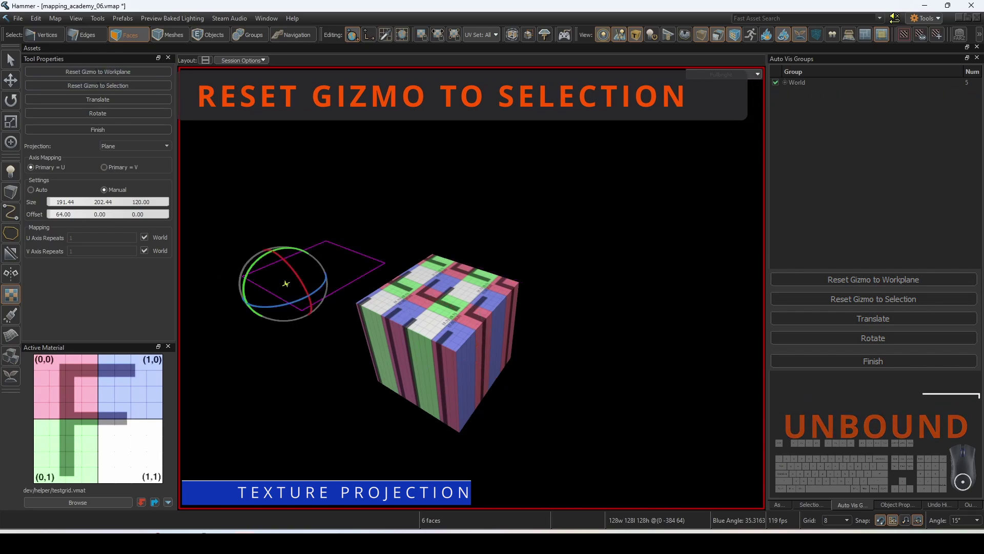
- Finish the texture projection to apply its adjustments, and deselect the cube's faces
key("Return")
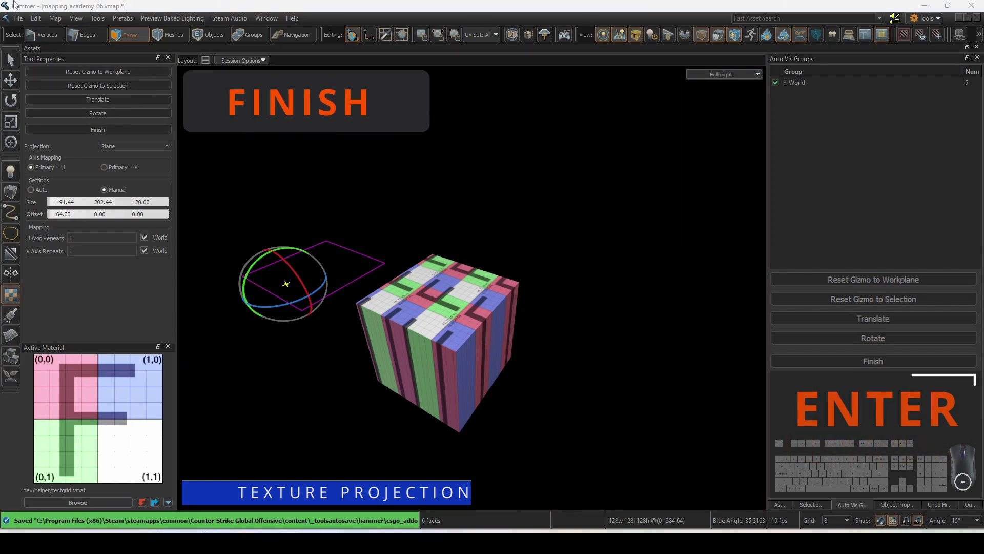
left_click(109, 128)
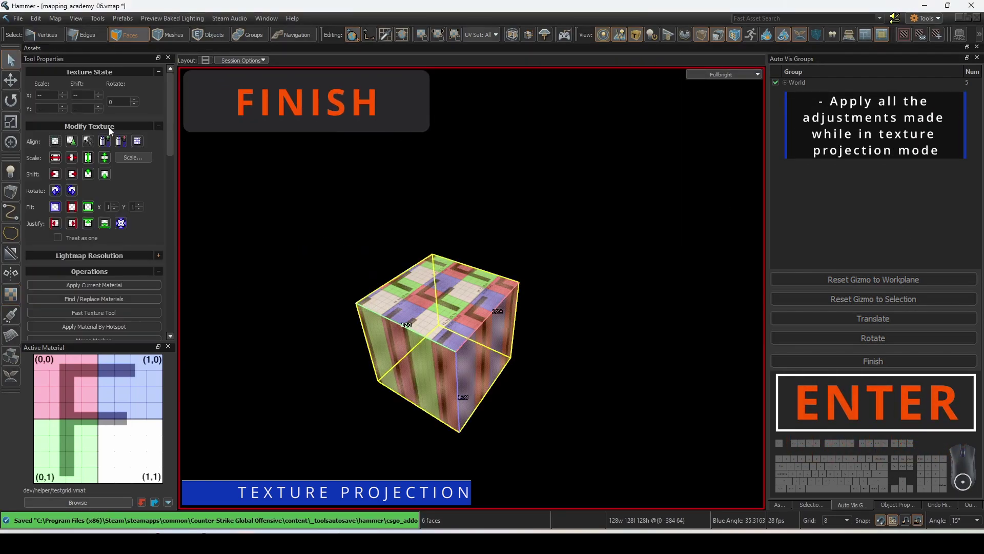
left_click(424, 165)
key("z")
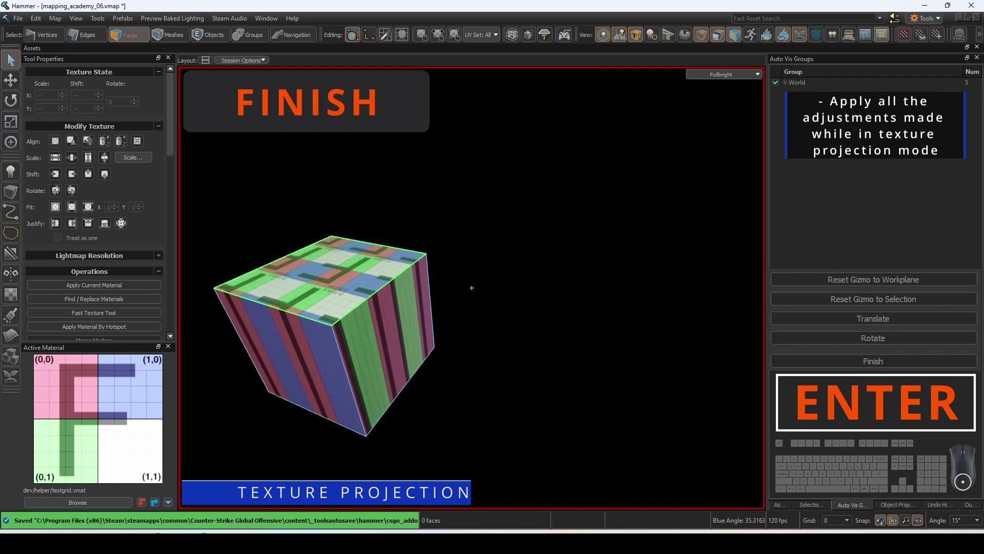